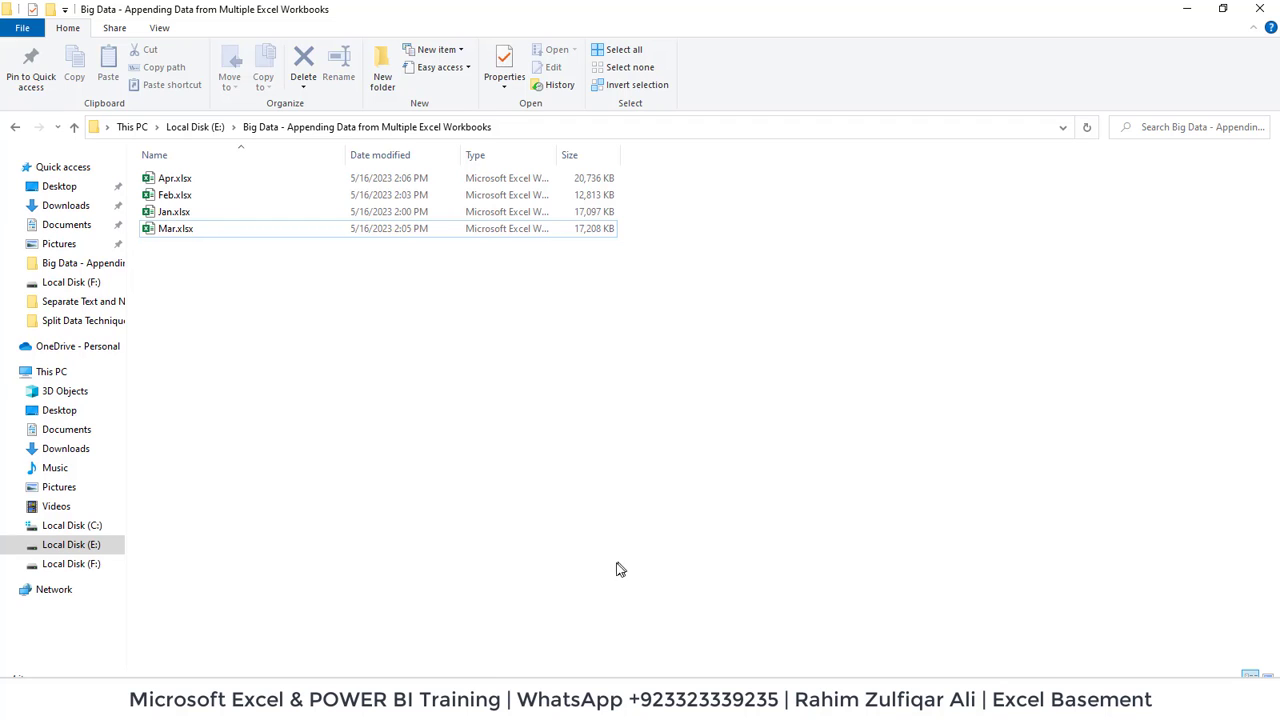
Switch to the Jan.xlsx workbook and examine its column headers and how far down its sales table extends
mouse_move(318, 700)
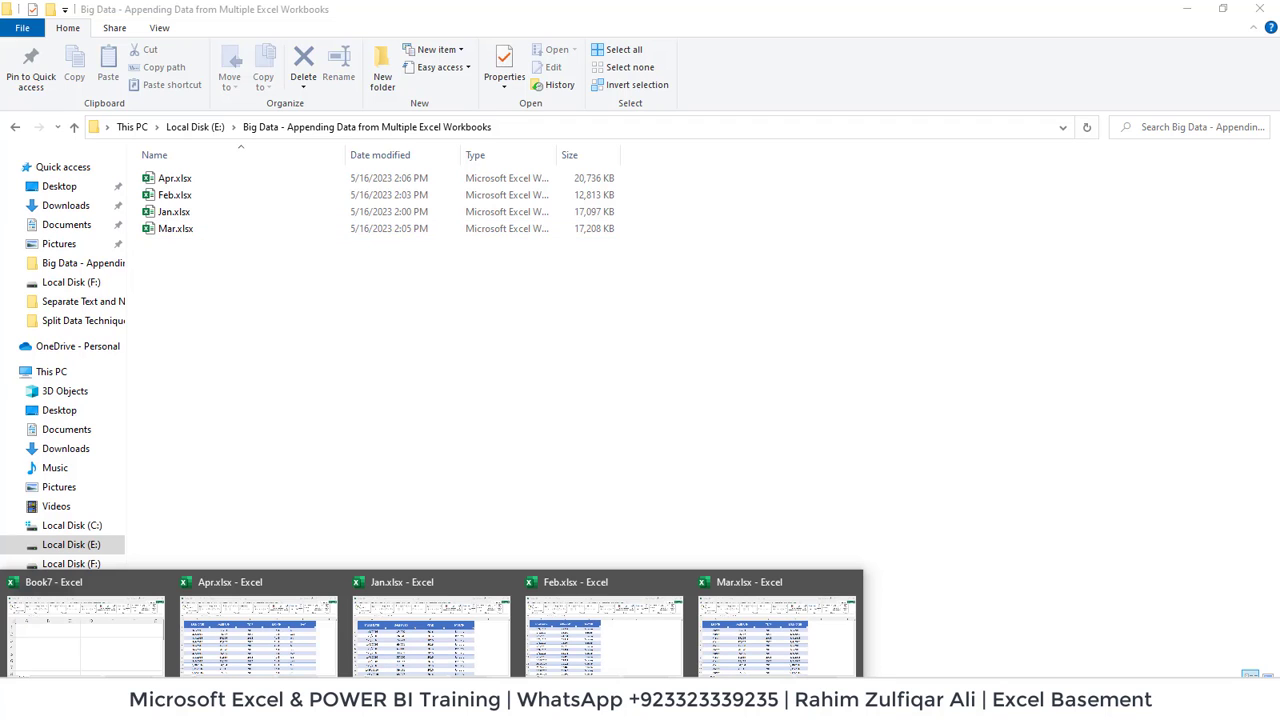
left_click(418, 627)
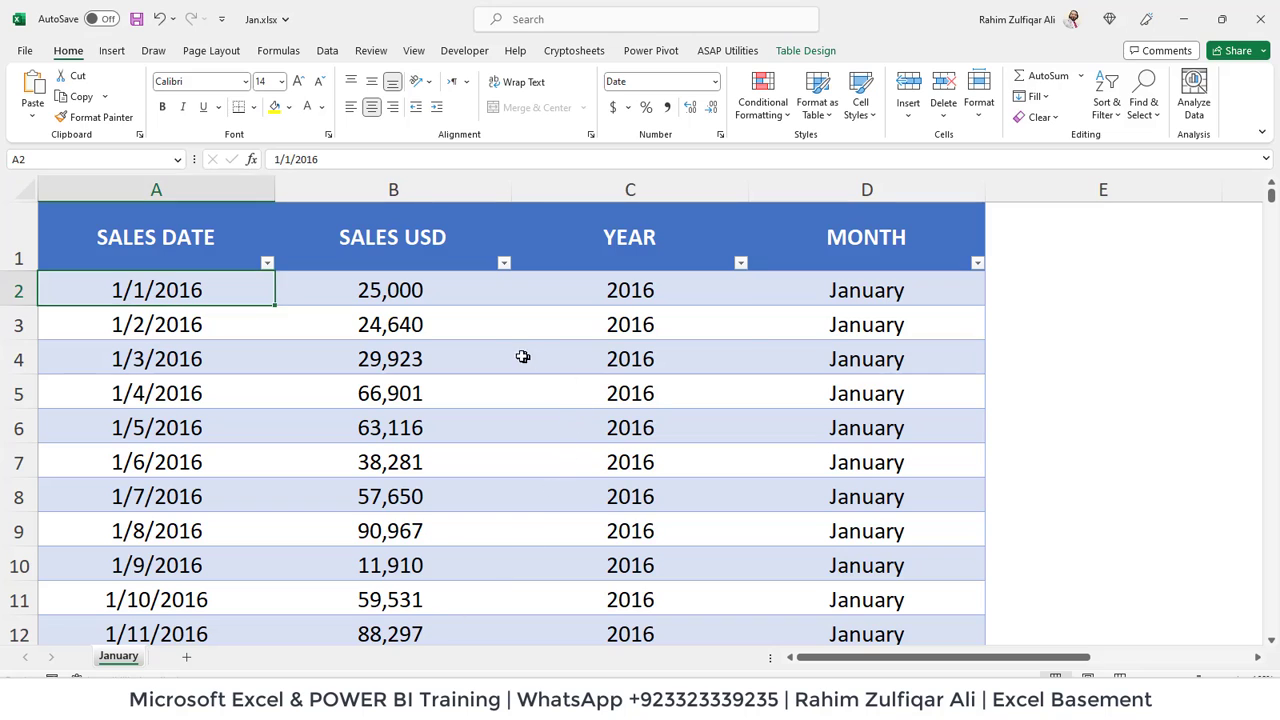
left_click(708, 358)
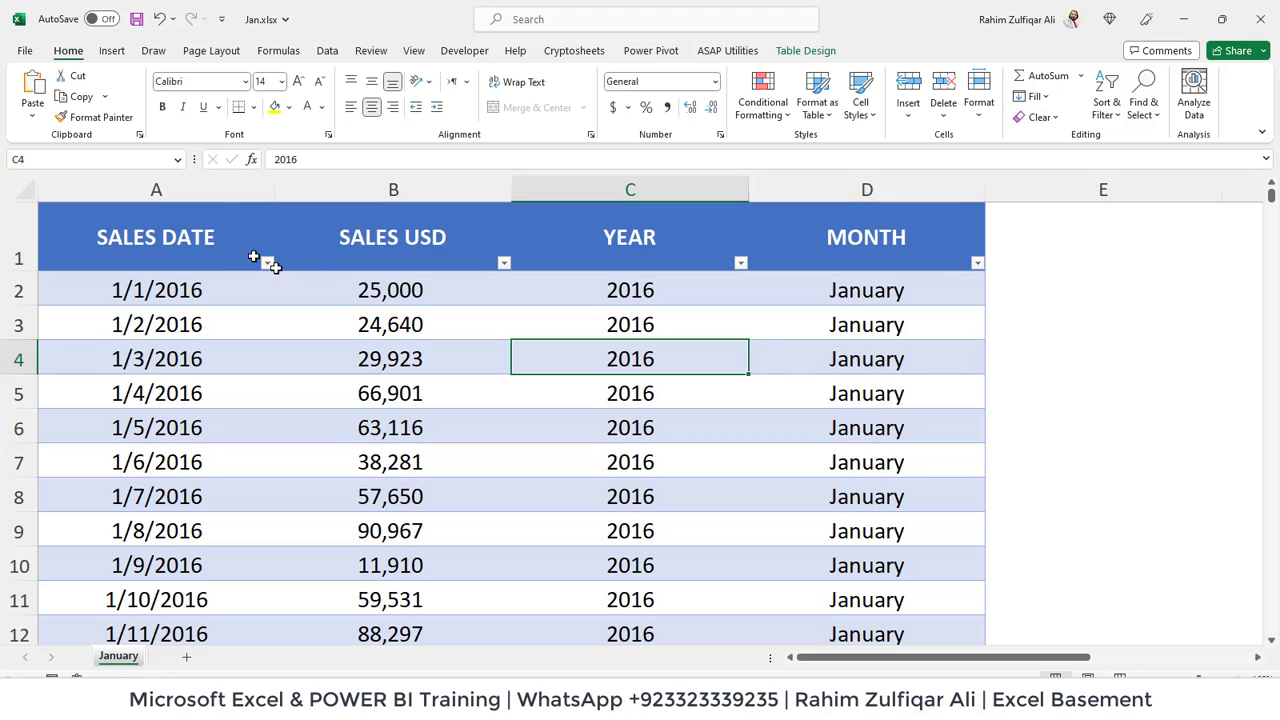
left_click(465, 404)
left_click(357, 241)
left_click(605, 241)
left_click(774, 233)
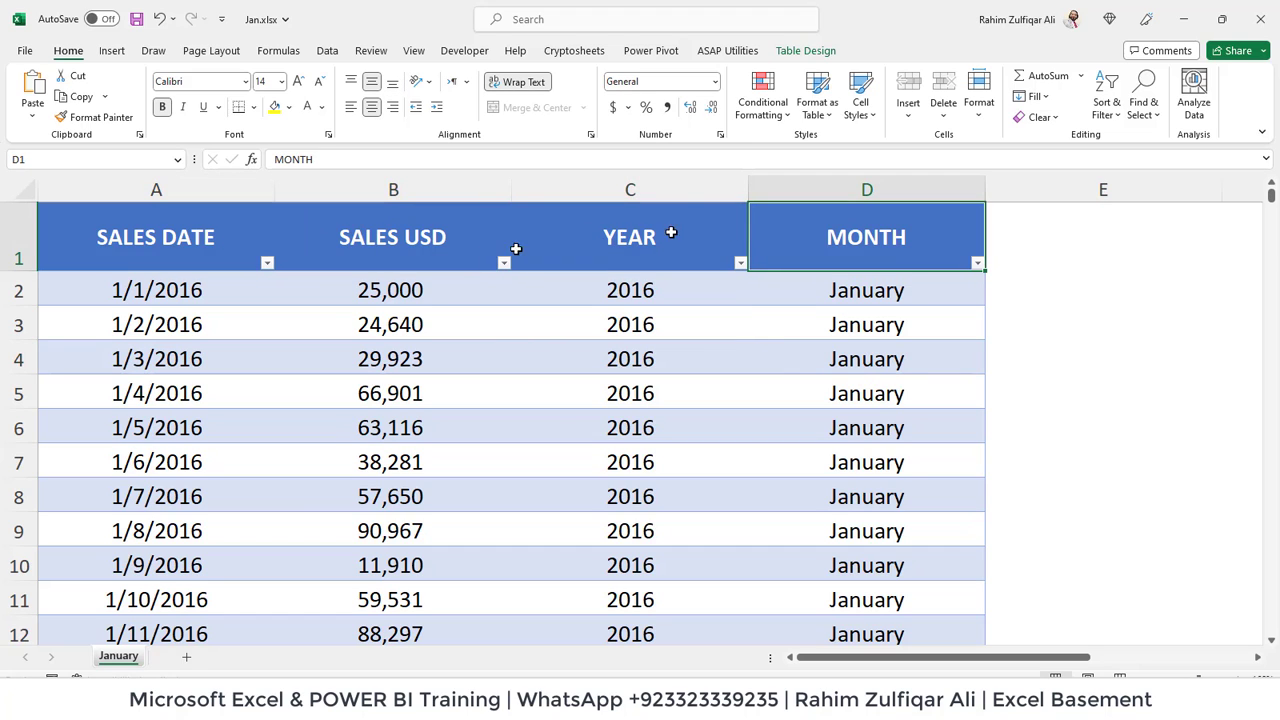
left_click(231, 244)
key("ctrl+Down")
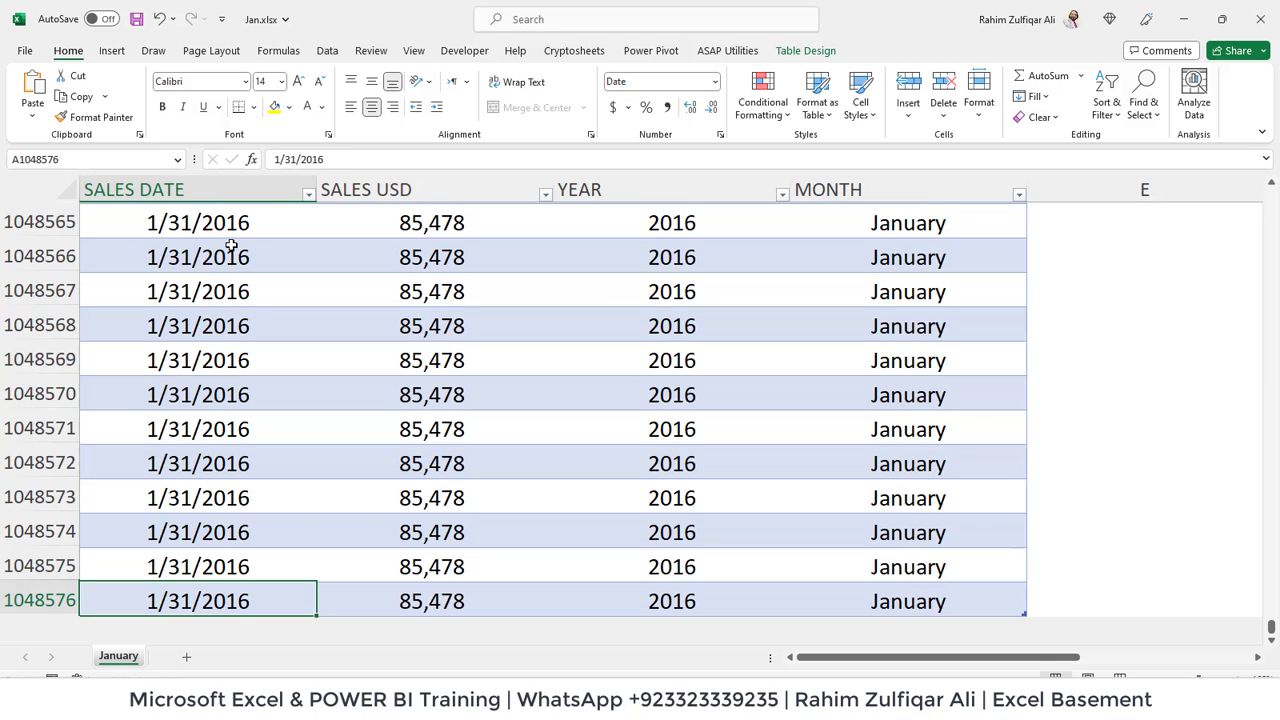
key("ctrl+Up")
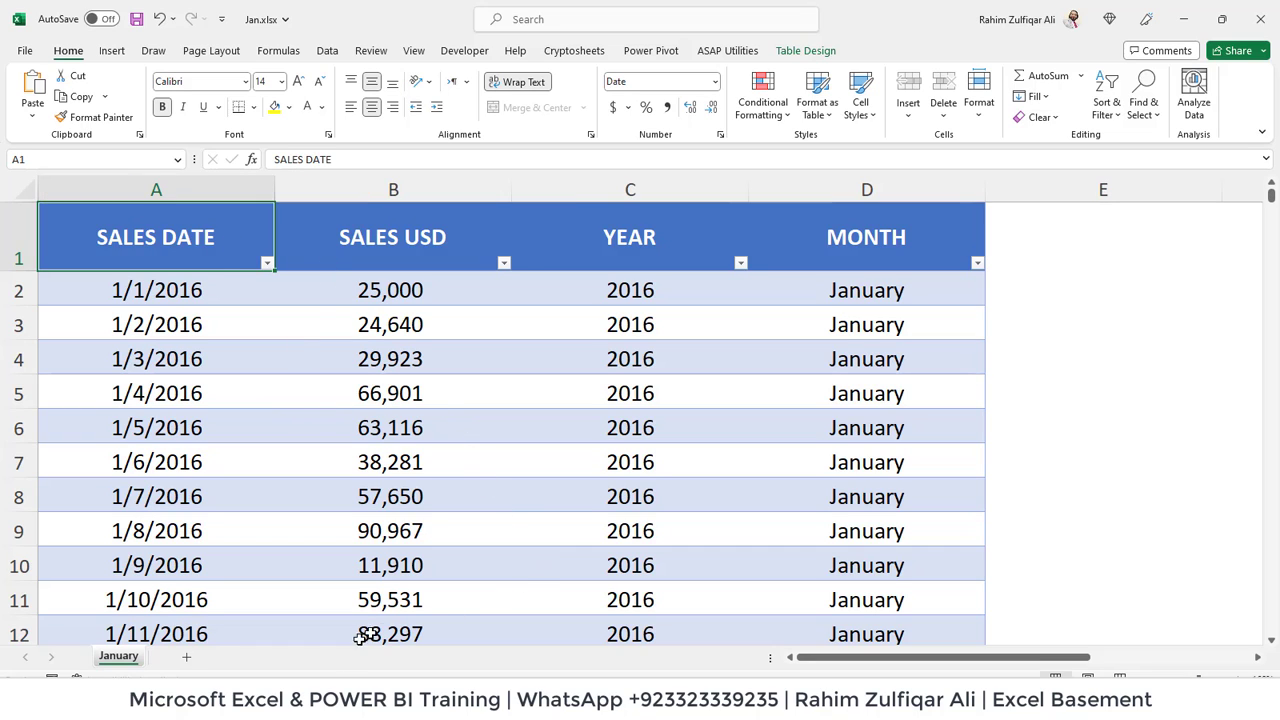
Switch to the Feb.xlsx workbook and examine which columns its sales table contains
left_click(437, 705)
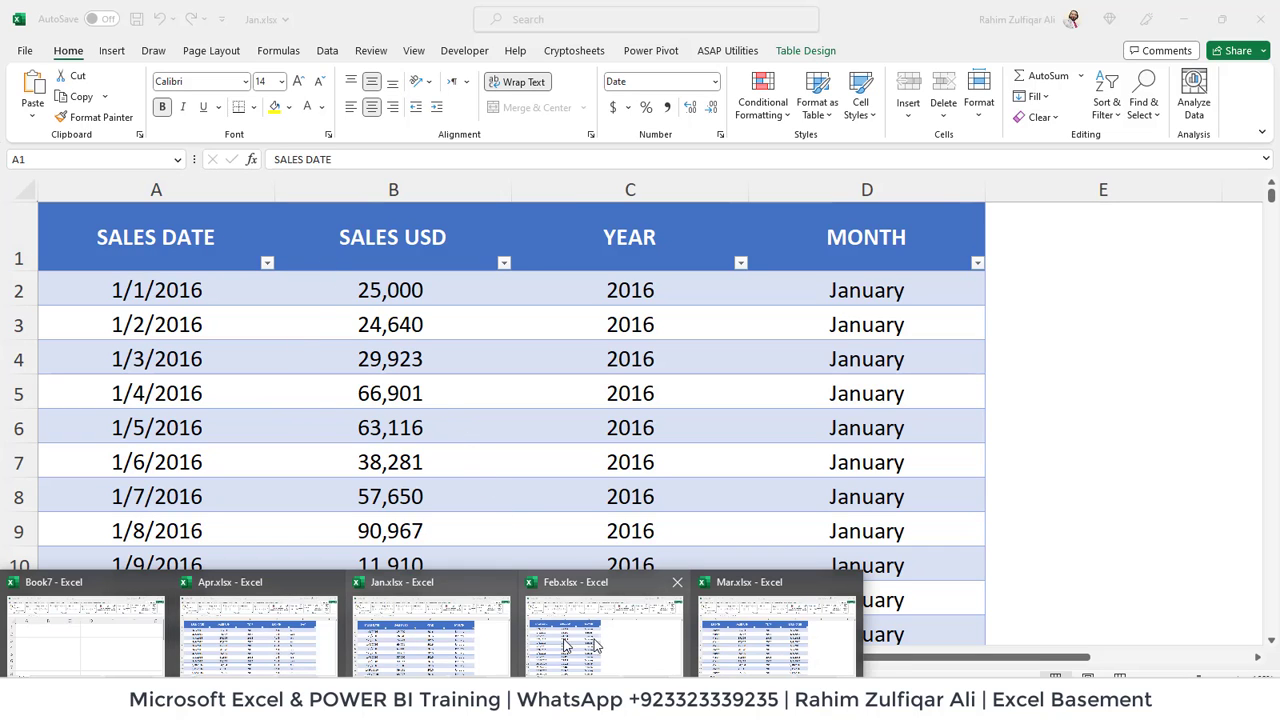
left_click(585, 645)
left_click(513, 350)
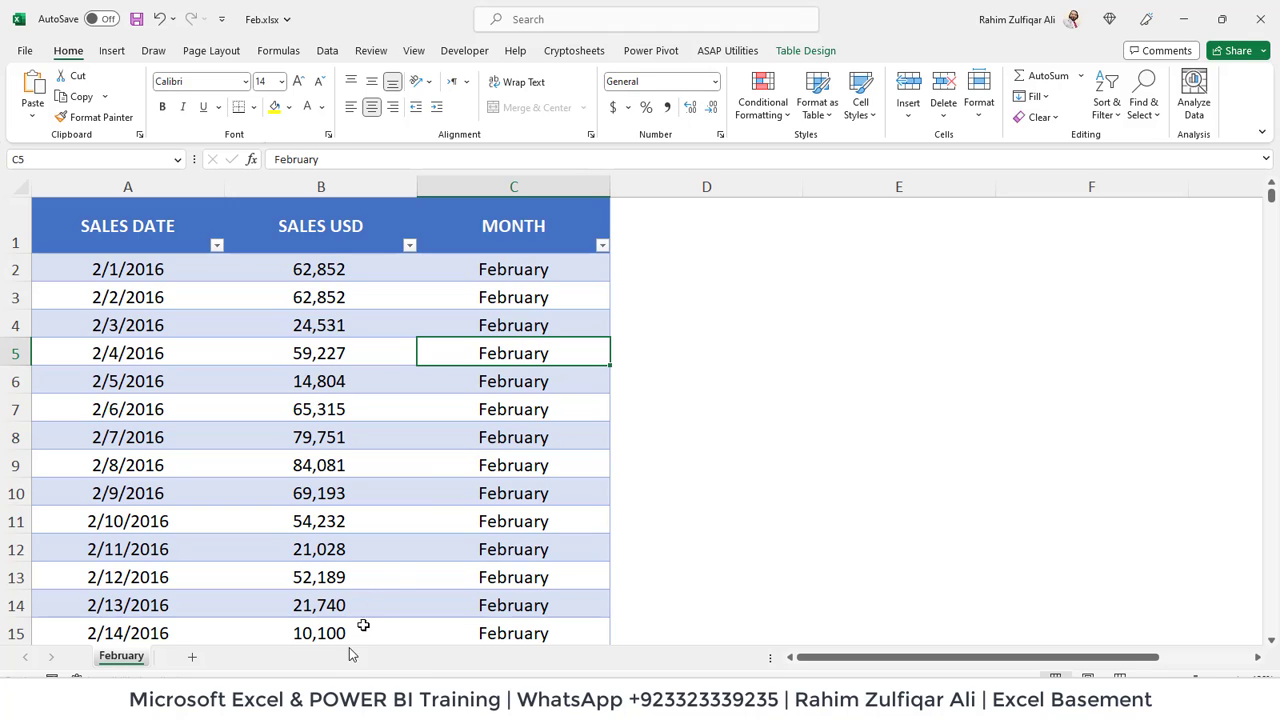
Switch to the Apr.xlsx workbook and examine its column layout, especially the SALES USD and DAY columns
mouse_move(330, 668)
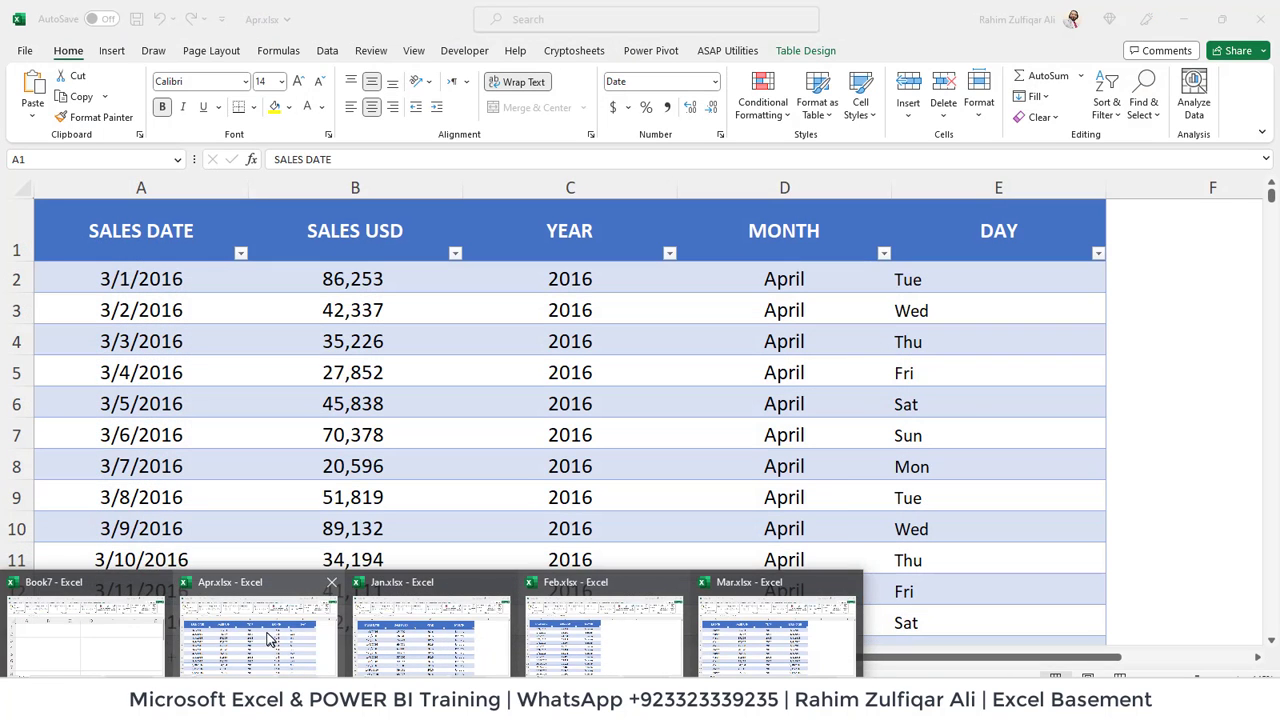
left_click(268, 638)
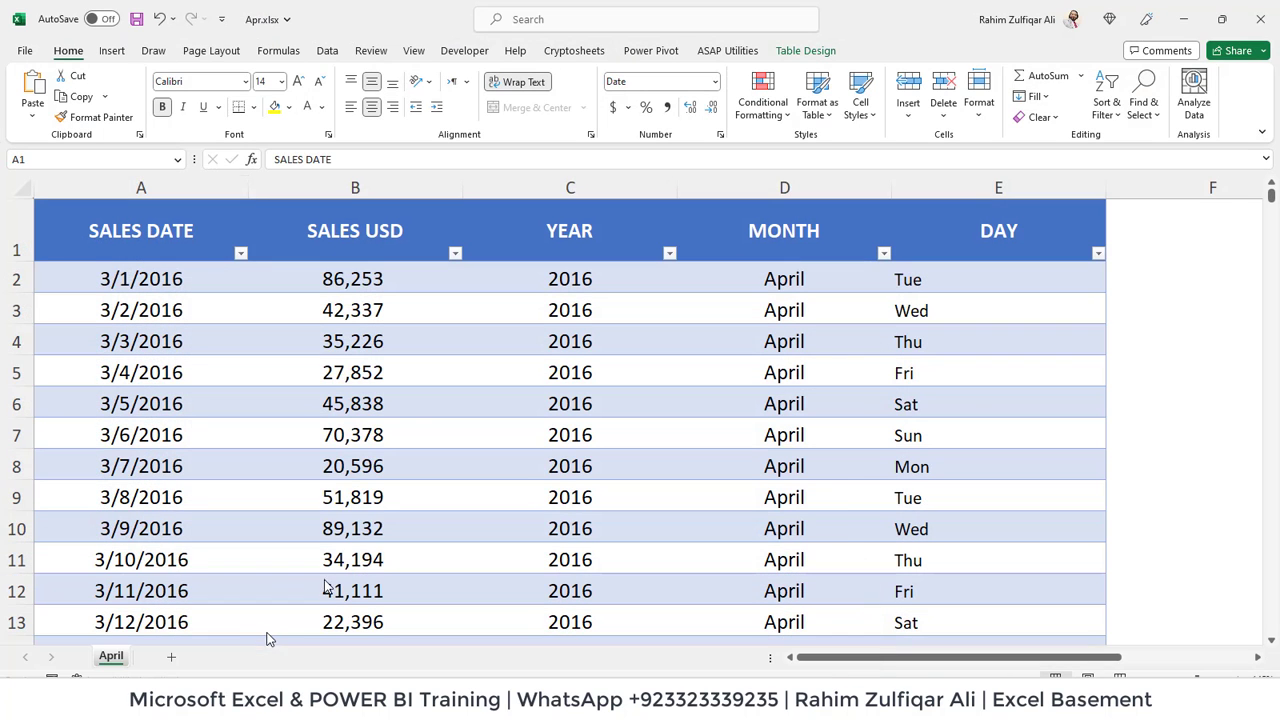
left_click(414, 402)
left_click(576, 394)
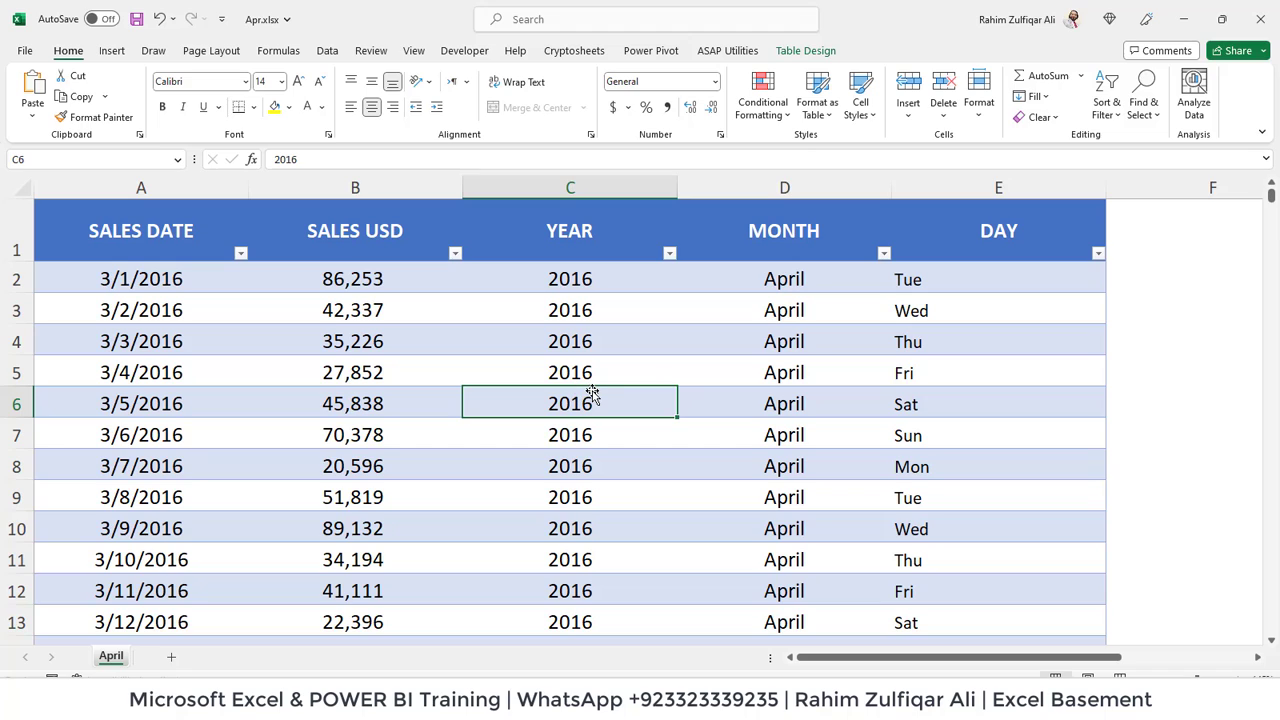
left_click(348, 246)
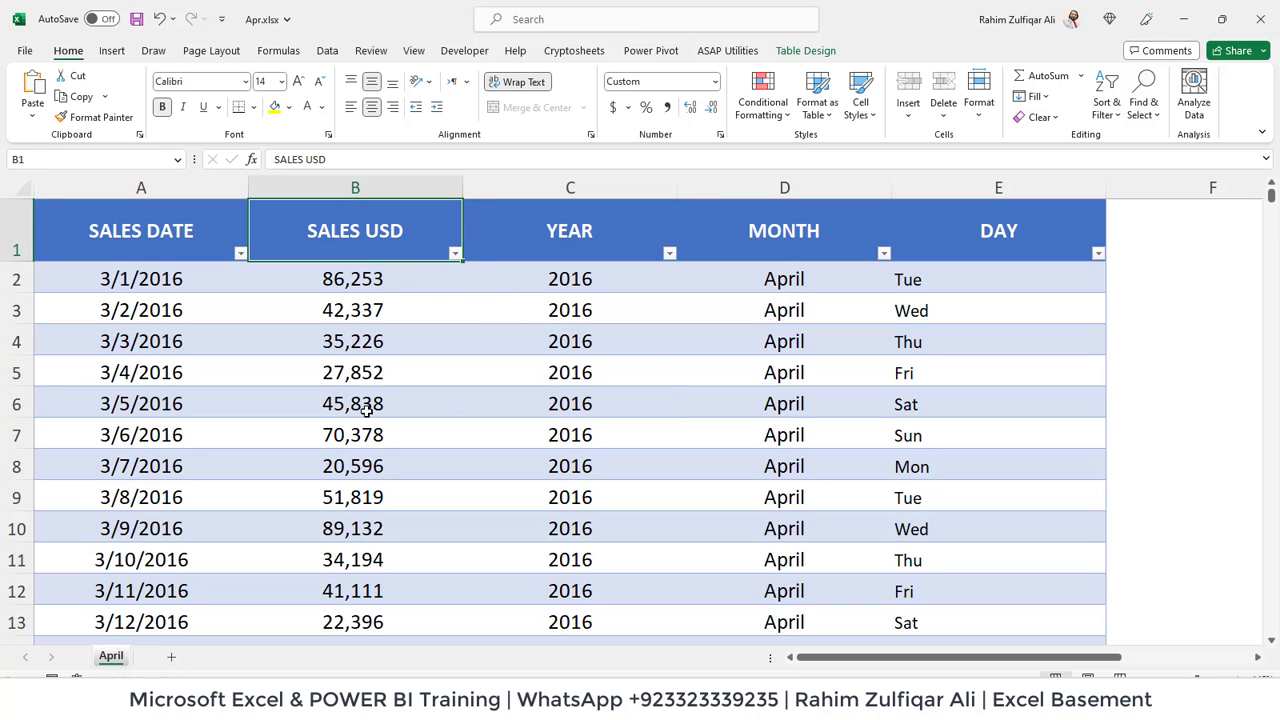
left_click_drag(340, 228, 343, 491)
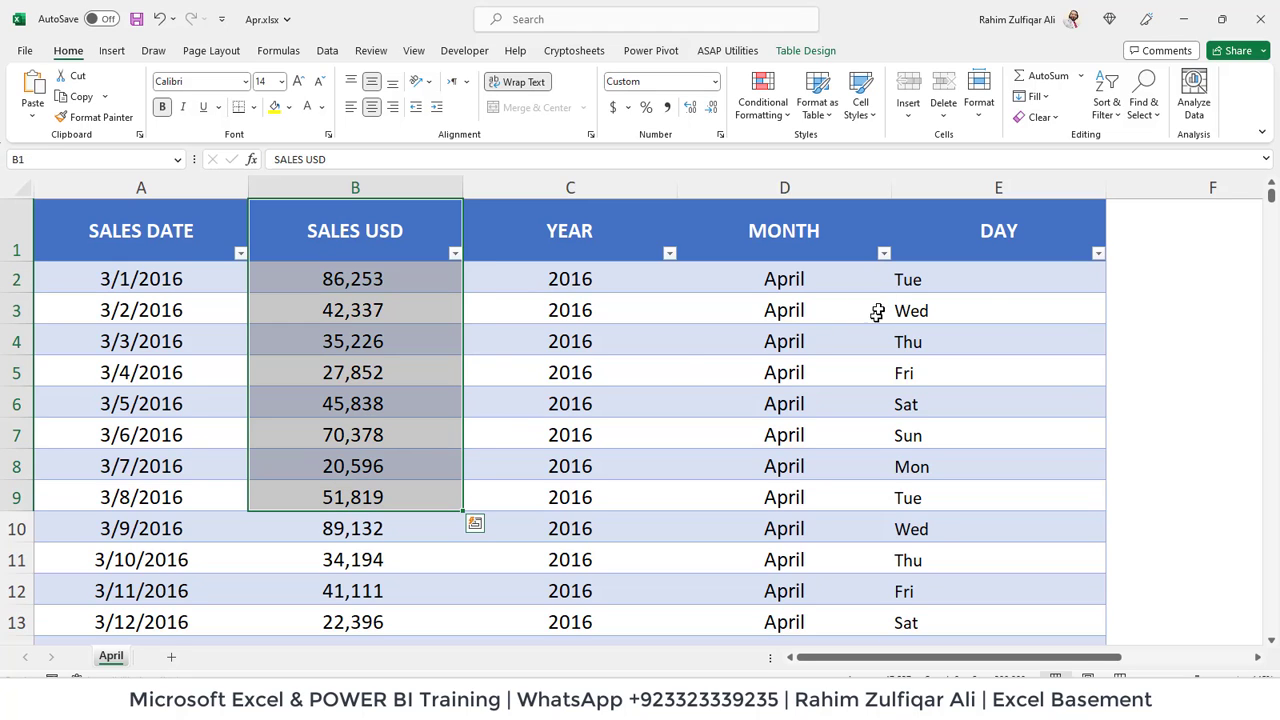
left_click_drag(1000, 240, 1000, 531)
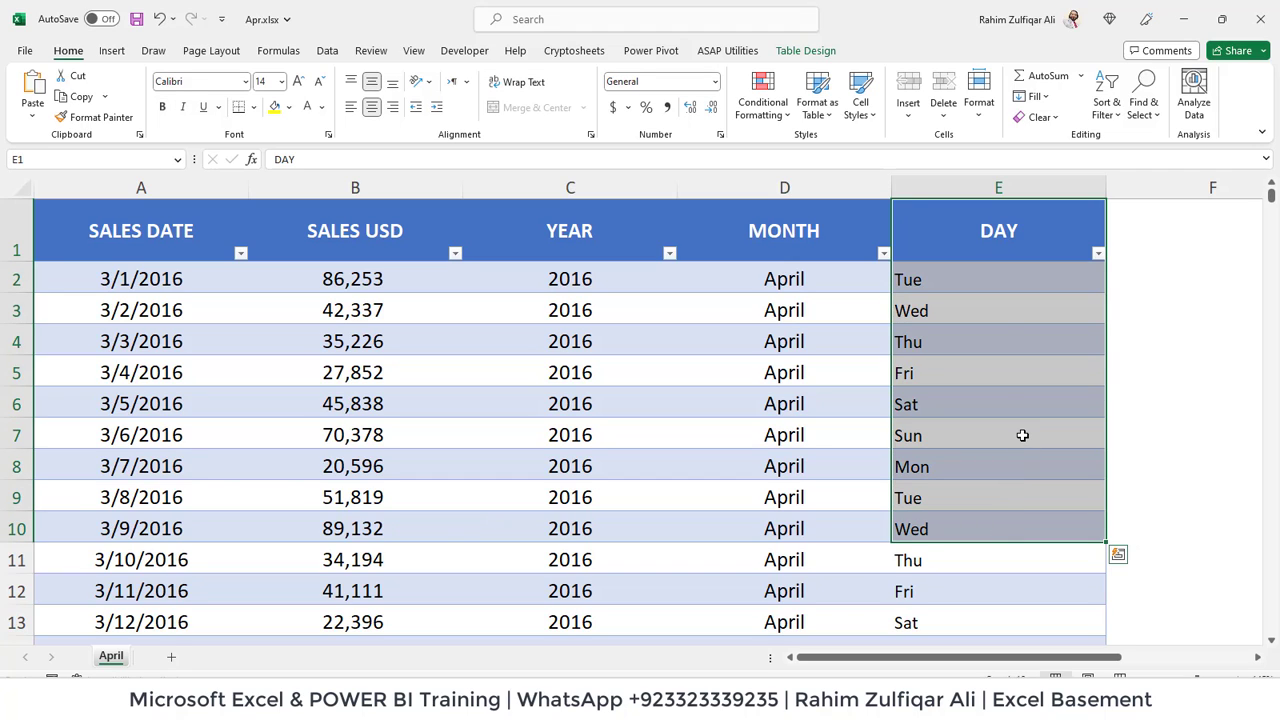
left_click(1022, 435)
left_click(988, 250)
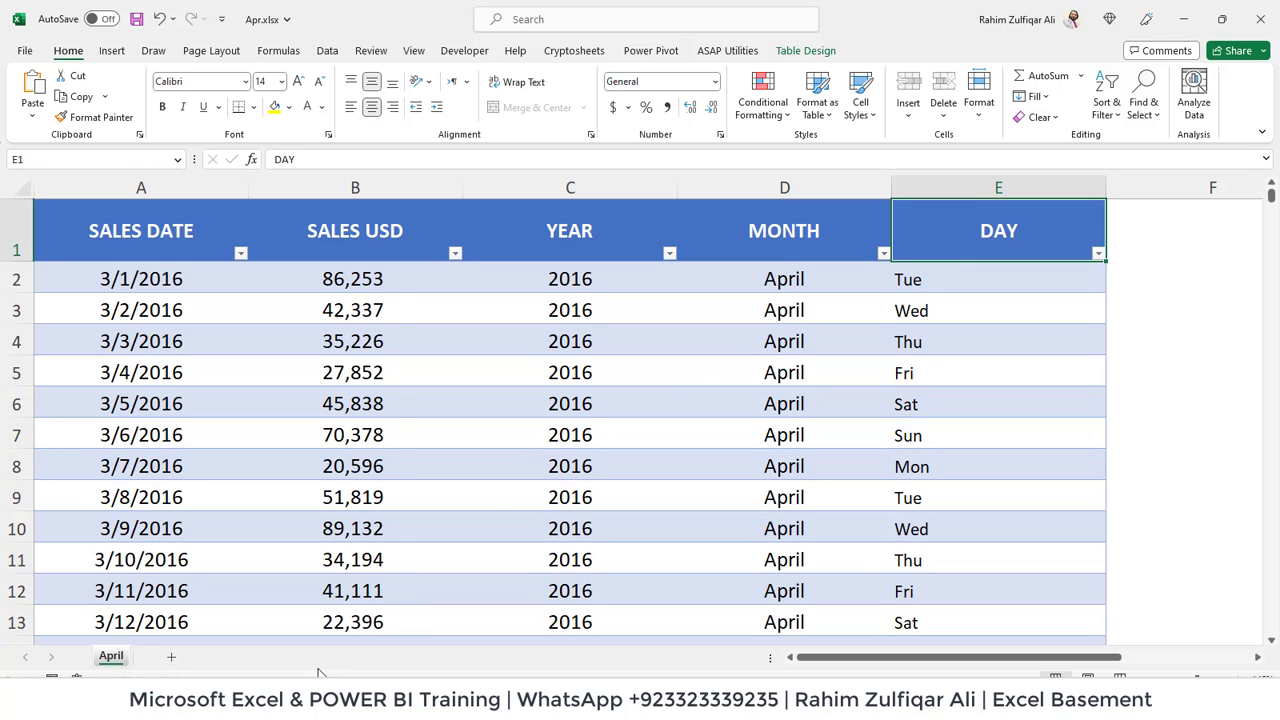
Switch to the Mar.xlsx workbook and examine the order of its table columns
mouse_move(320, 700)
left_click(755, 646)
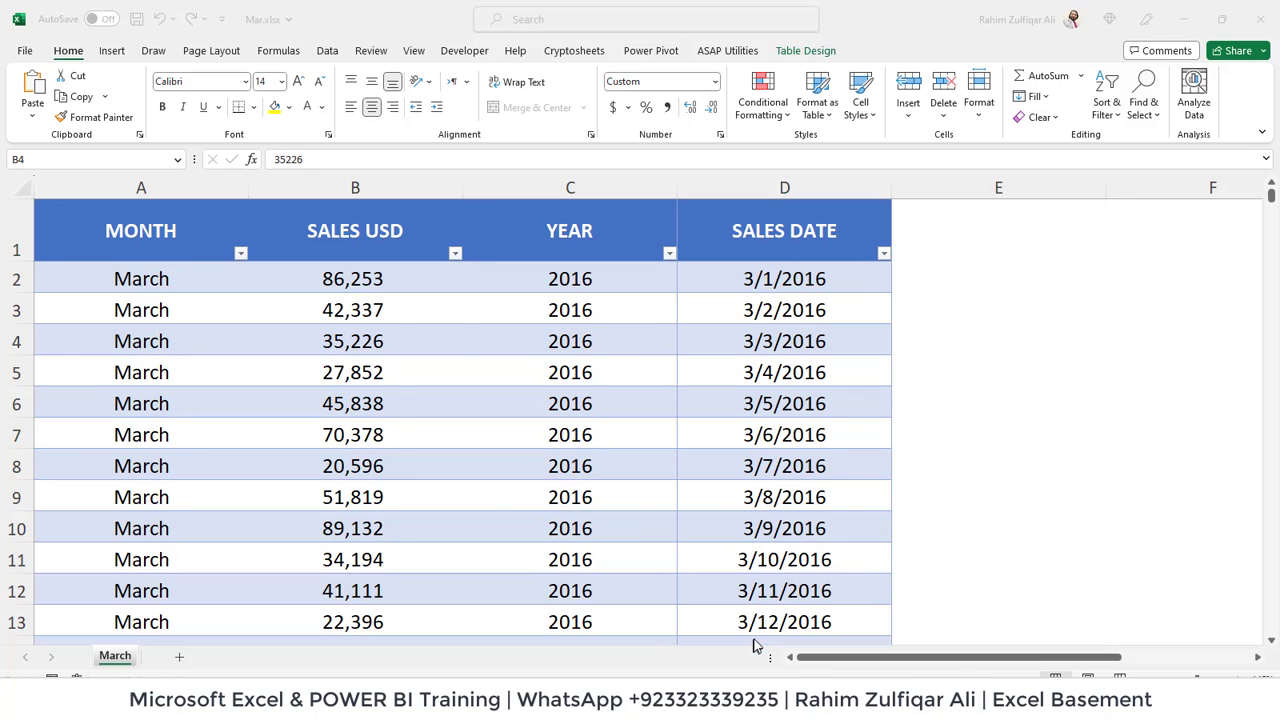
left_click(578, 432)
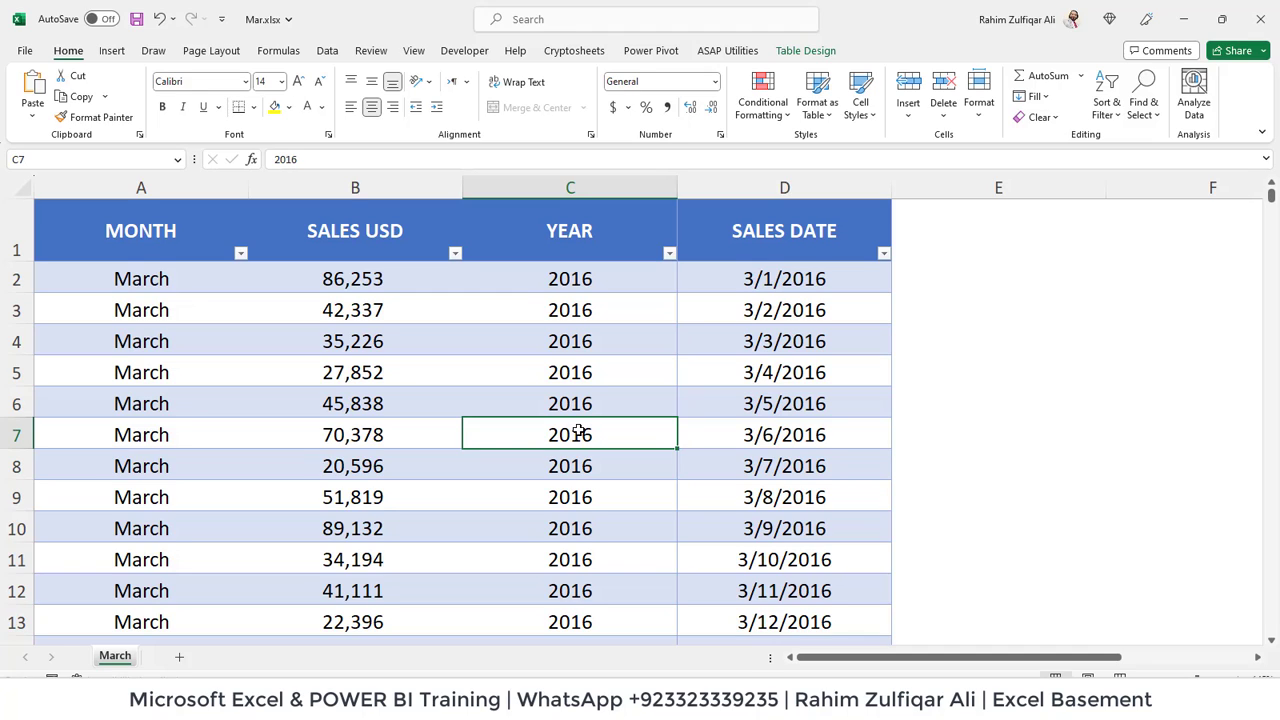
Revisit the Apr.xlsx and Jan.xlsx workbooks to compare their table structures
mouse_move(320, 700)
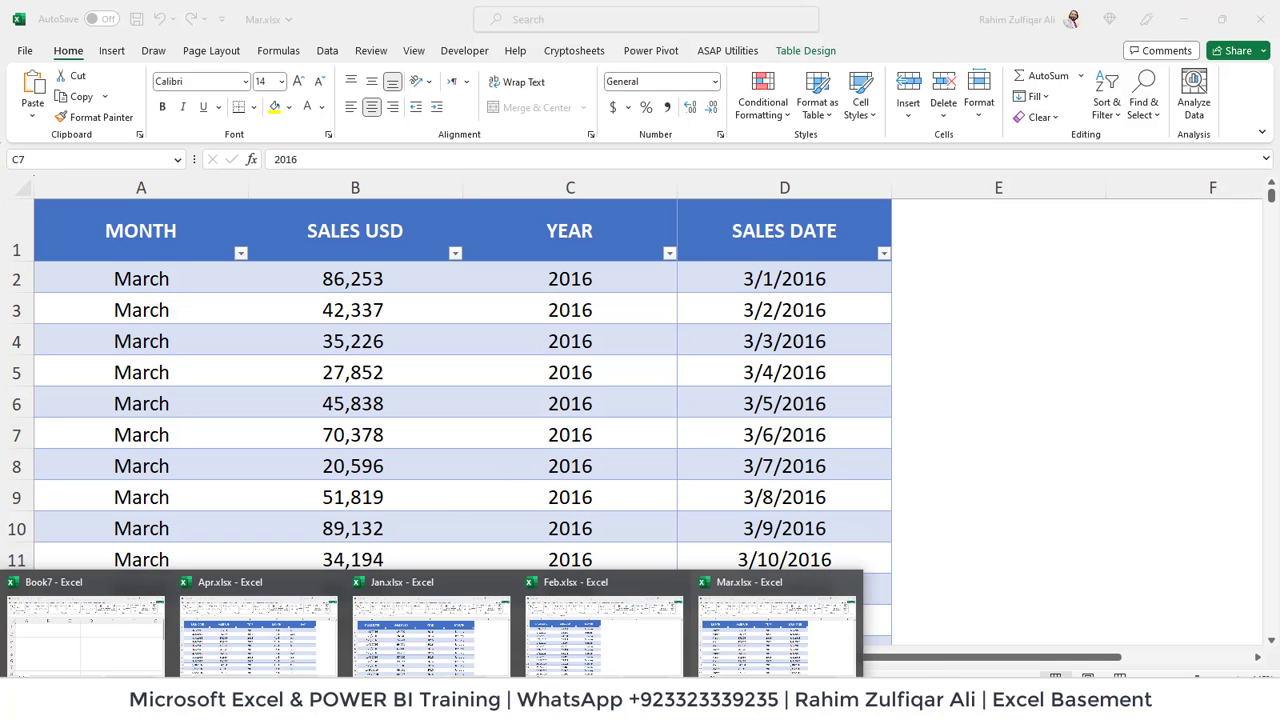
left_click(313, 655)
left_click(557, 366)
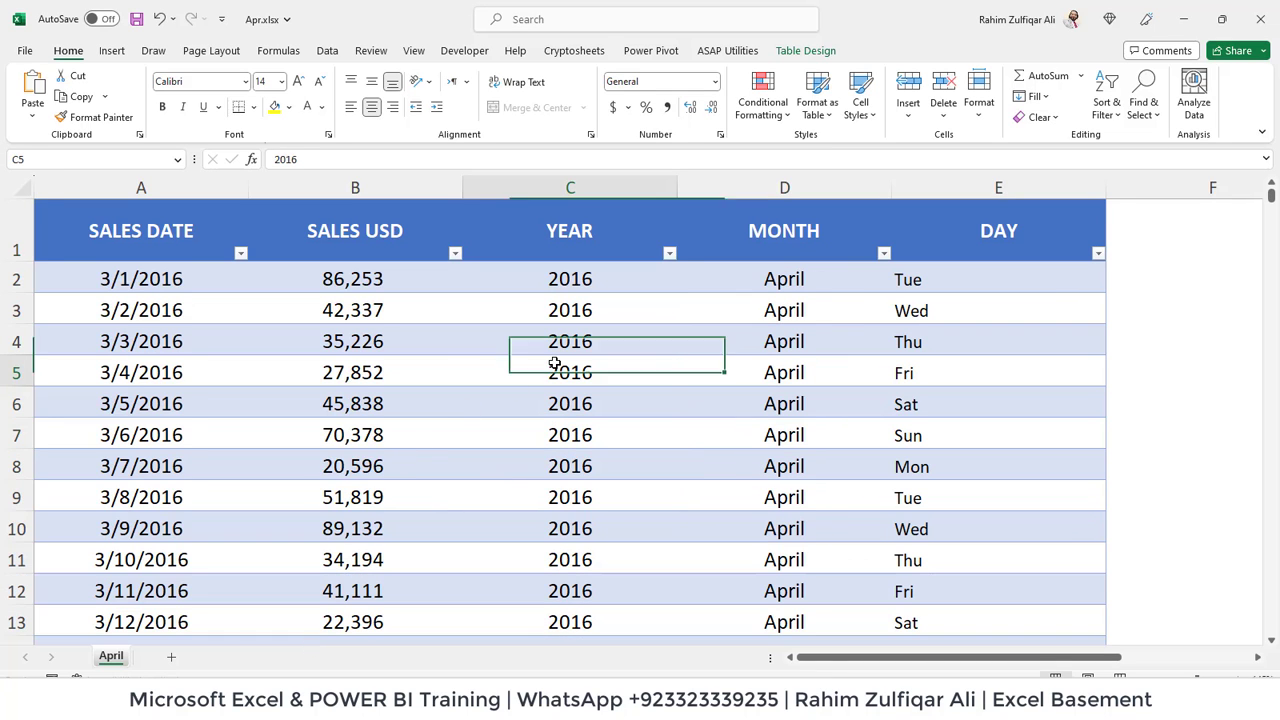
mouse_move(320, 700)
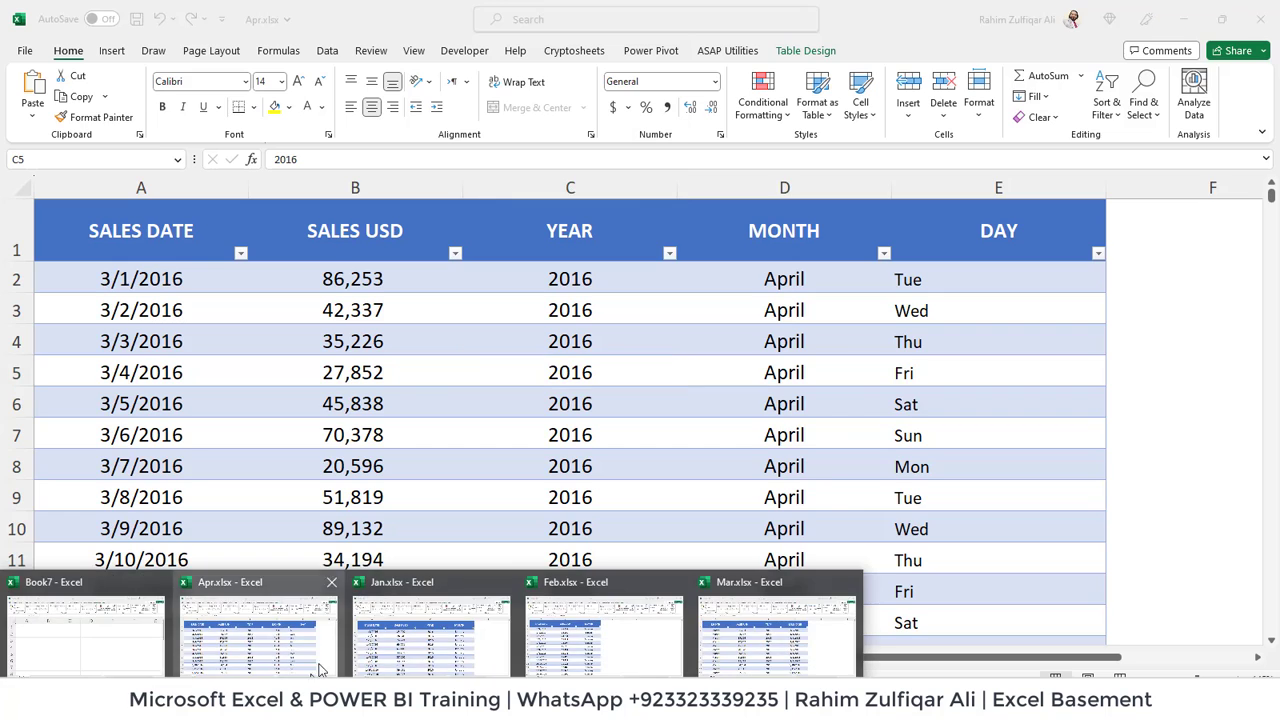
left_click(429, 650)
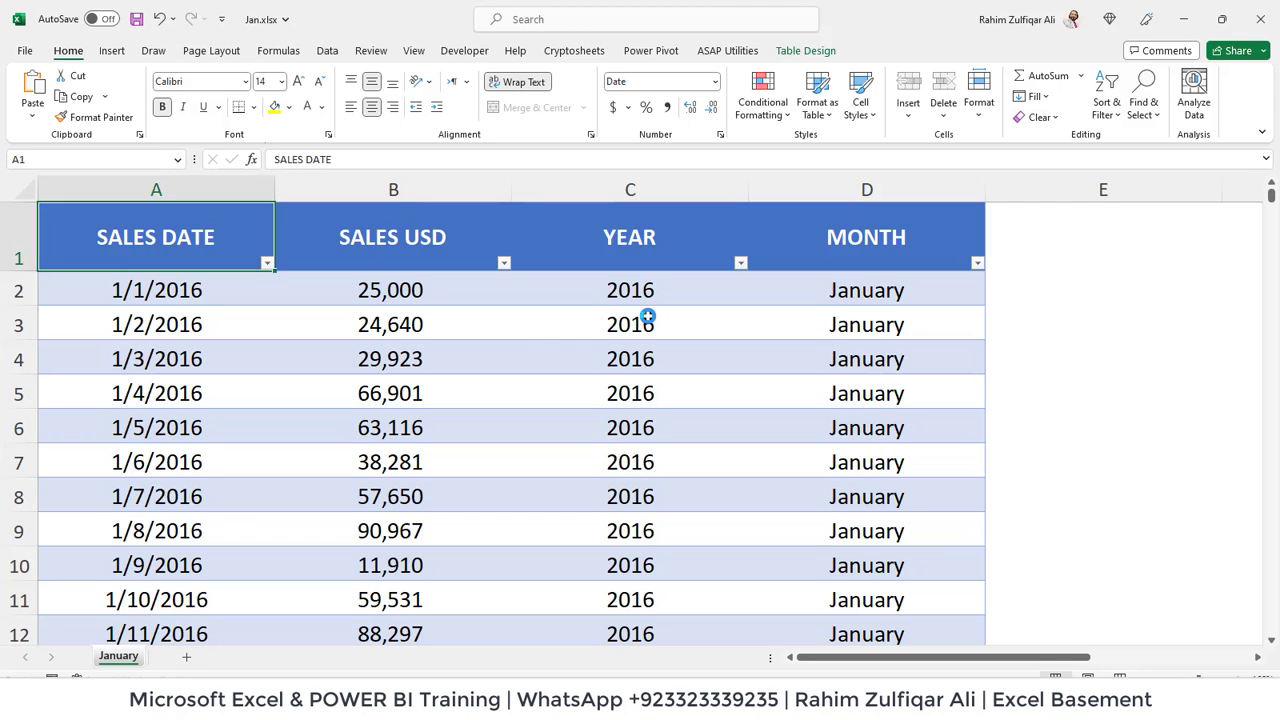
left_click(535, 326)
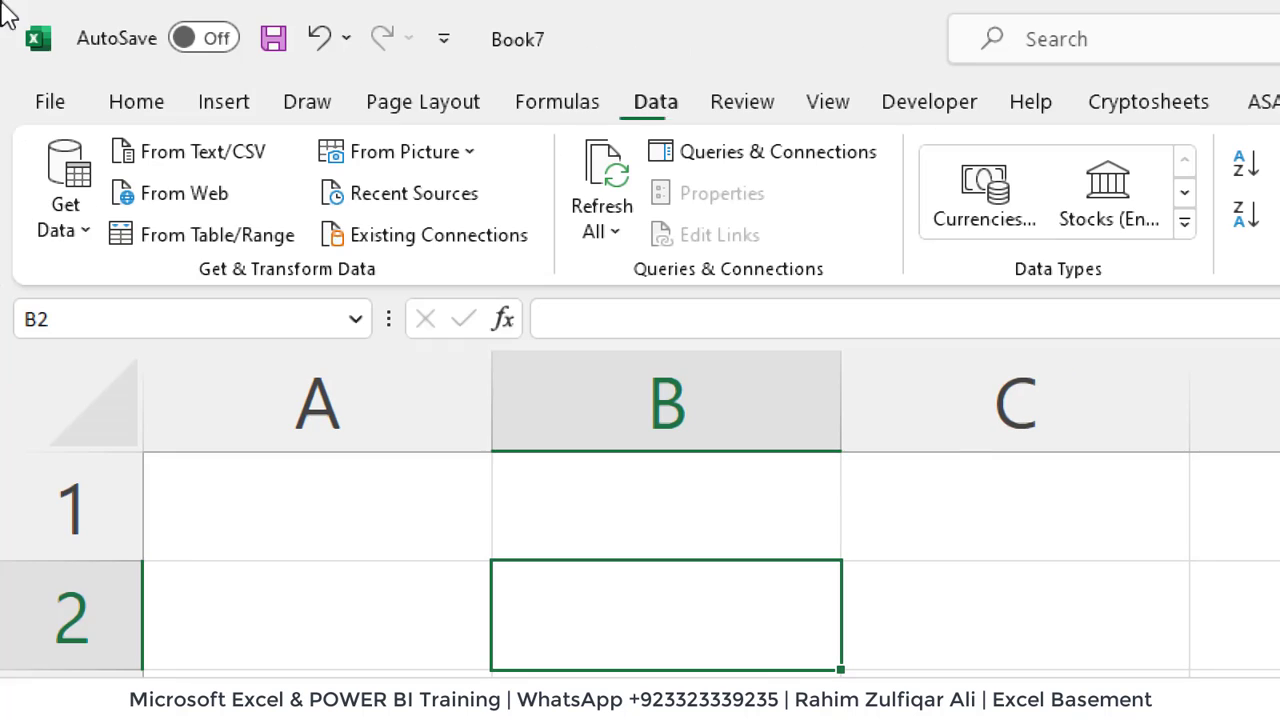
In Book7, get data from the folder "Big Data - Appending Data from Multiple Excel Workbooks"
left_click(77, 224)
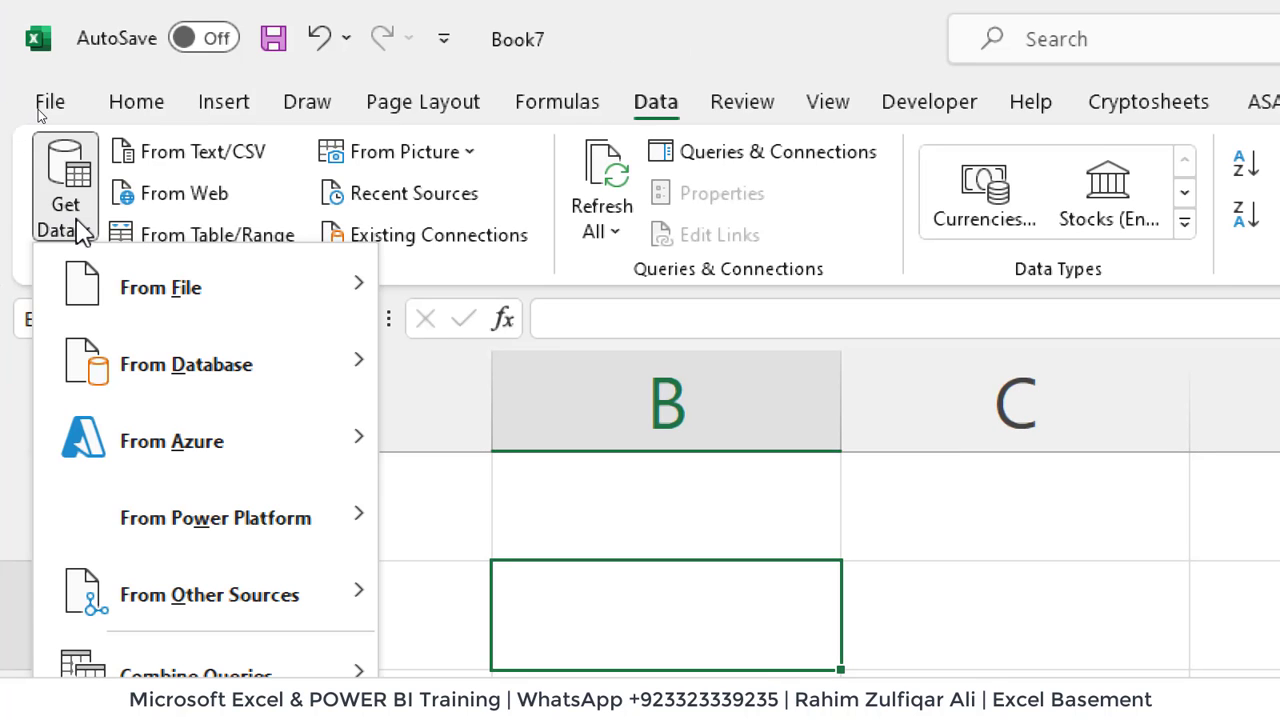
mouse_move(150, 290)
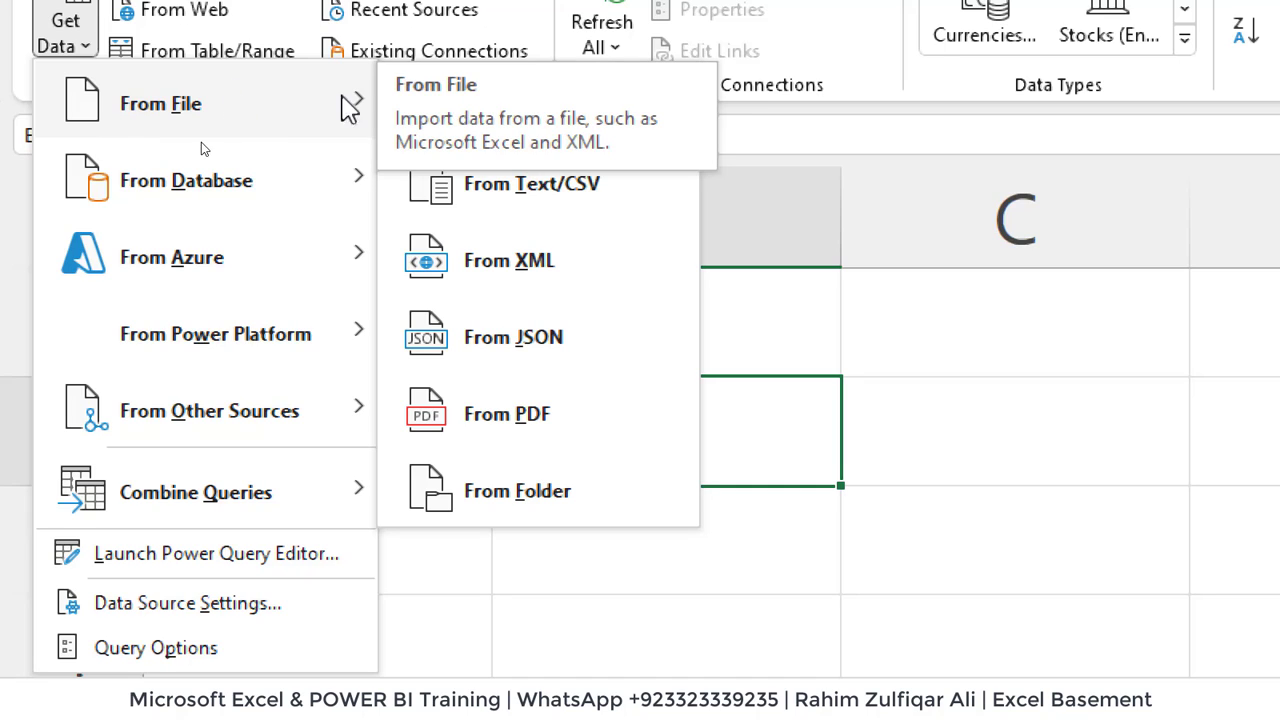
left_click(548, 497)
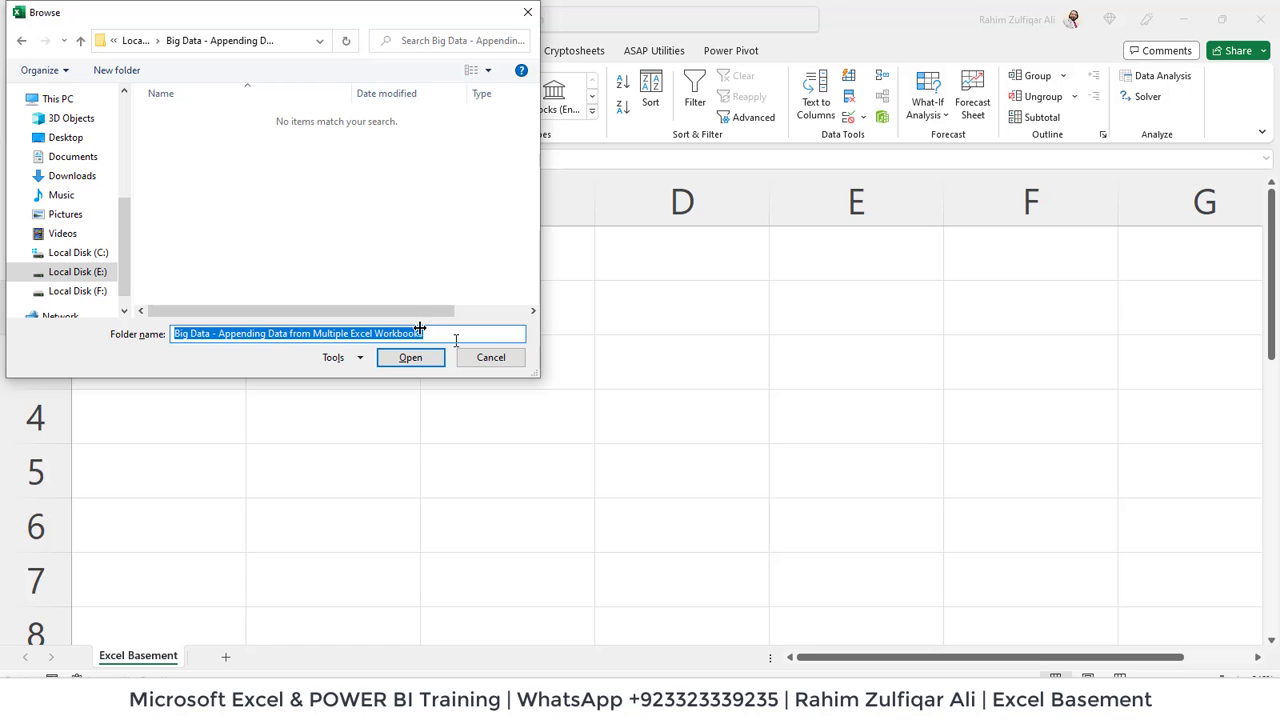
key("Return")
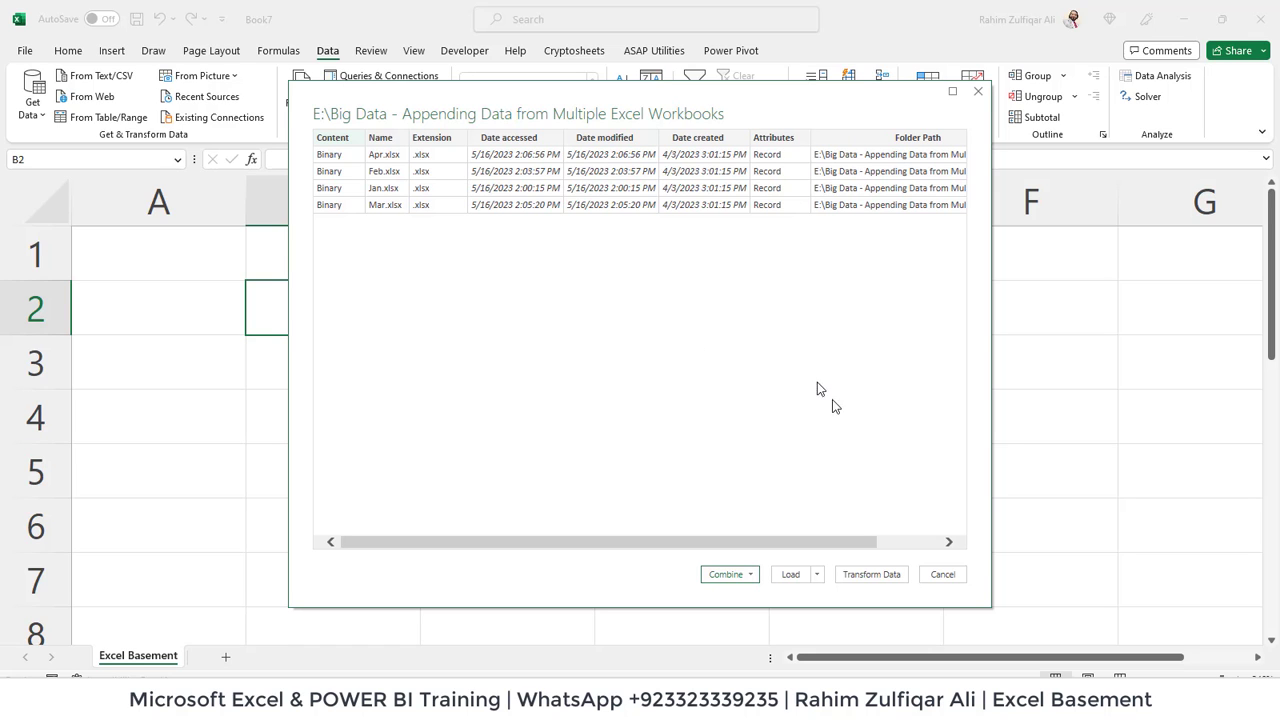
Cancel the preview, restart the folder import from cell A1, and open the file list in Power Query Editor for transformation without combining
left_click(943, 575)
left_click(131, 240)
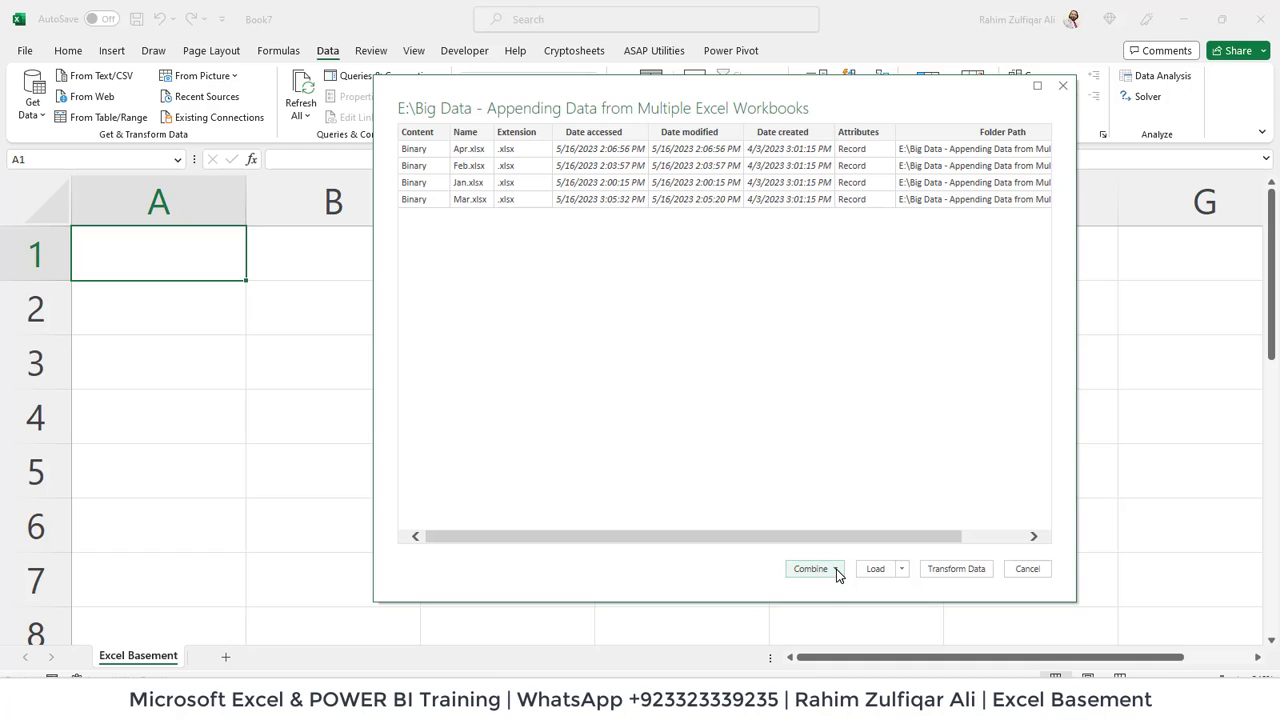
left_click(836, 569)
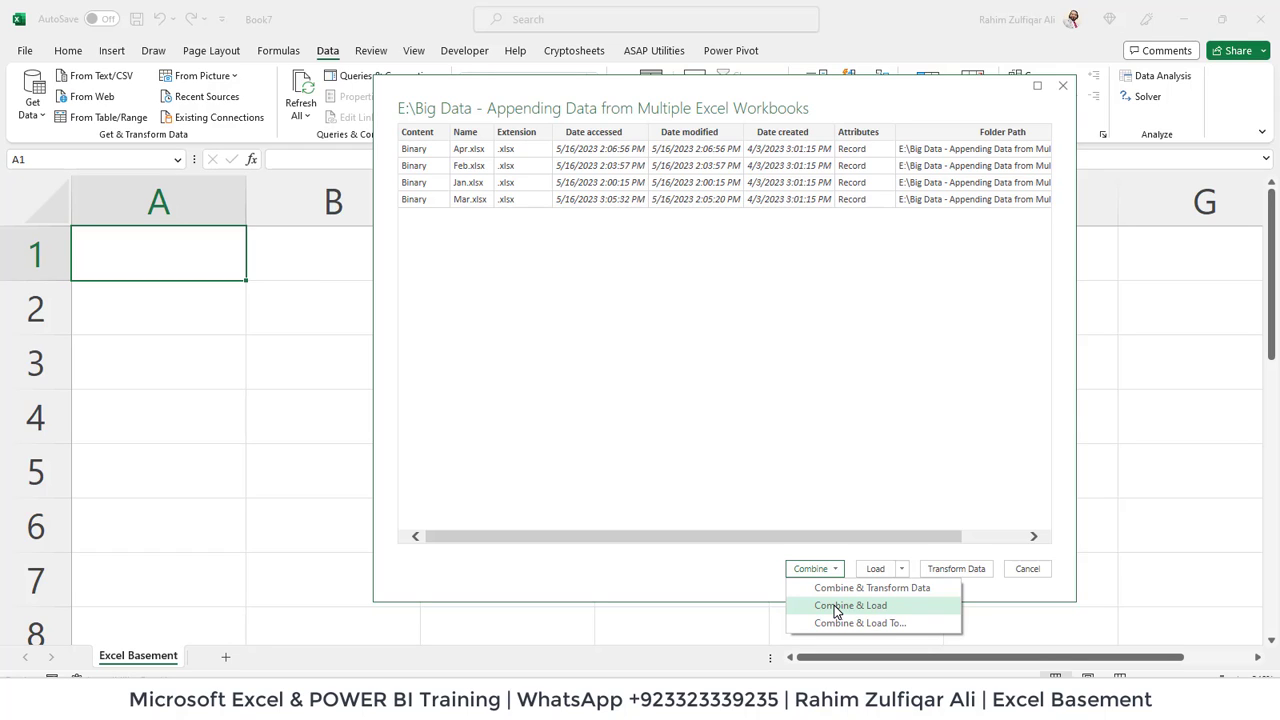
left_click(712, 567)
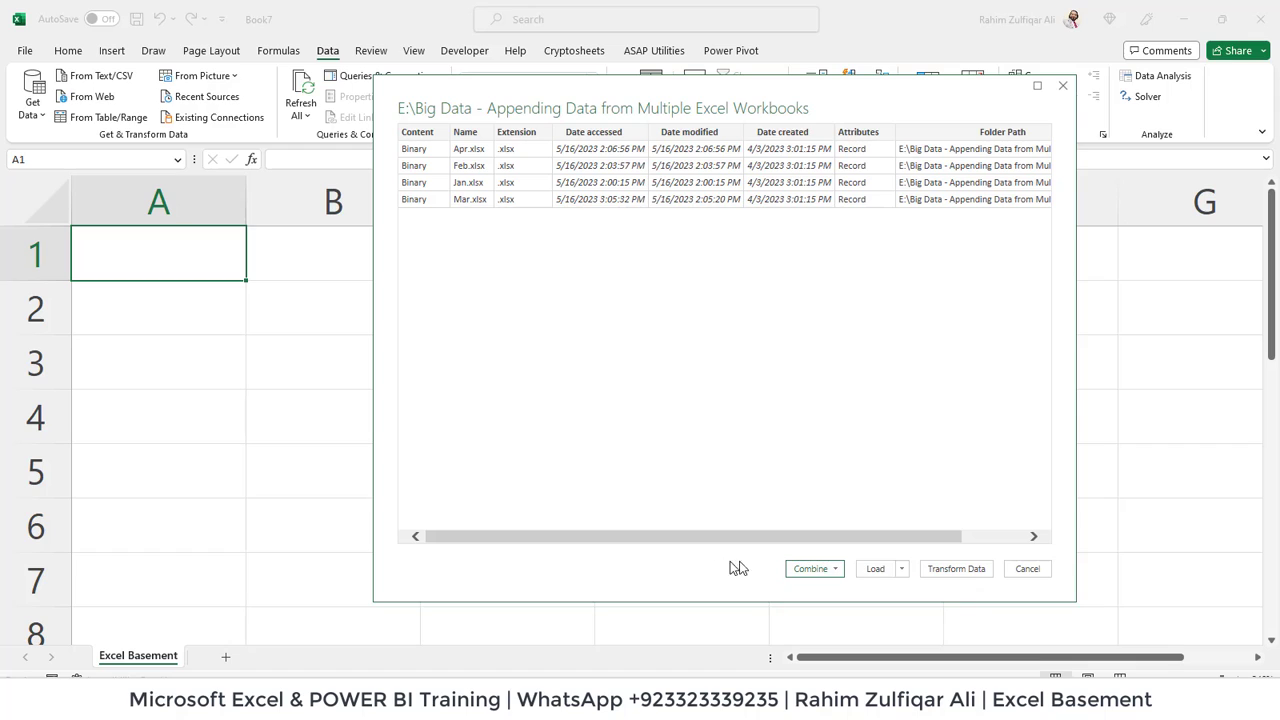
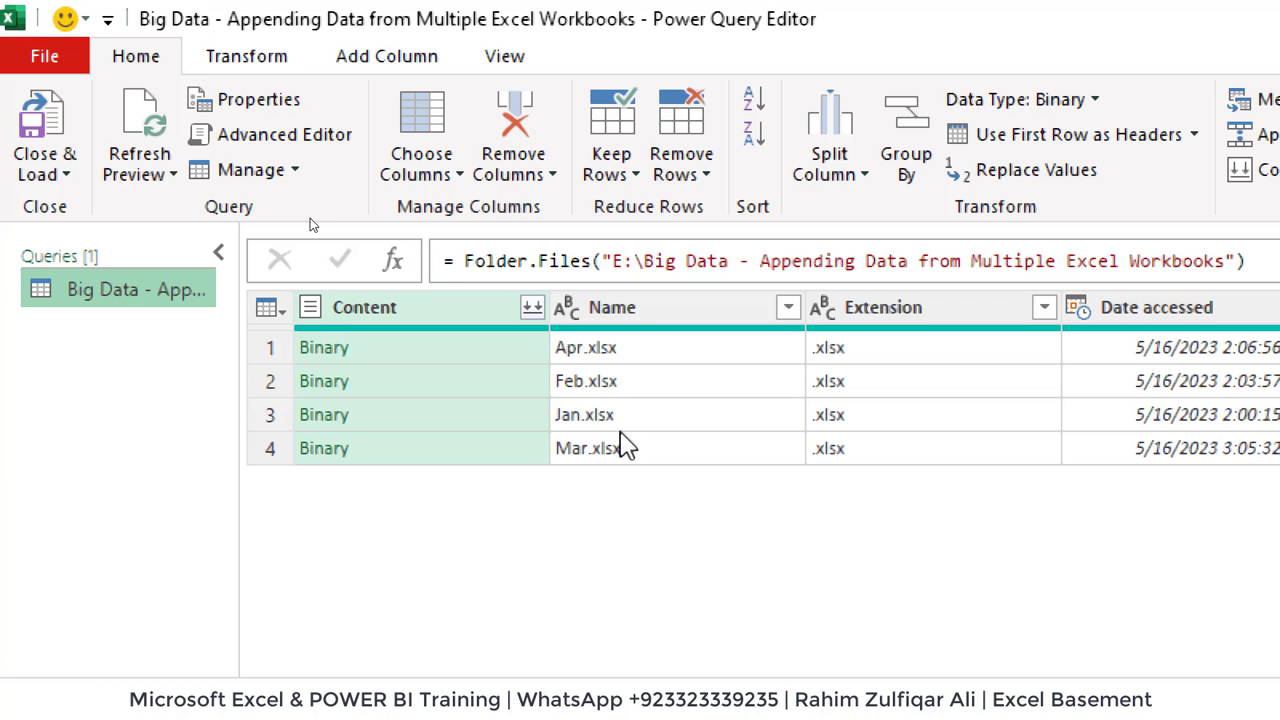
Keep only the Content and Name columns in the query and remove all other columns
left_click(648, 326)
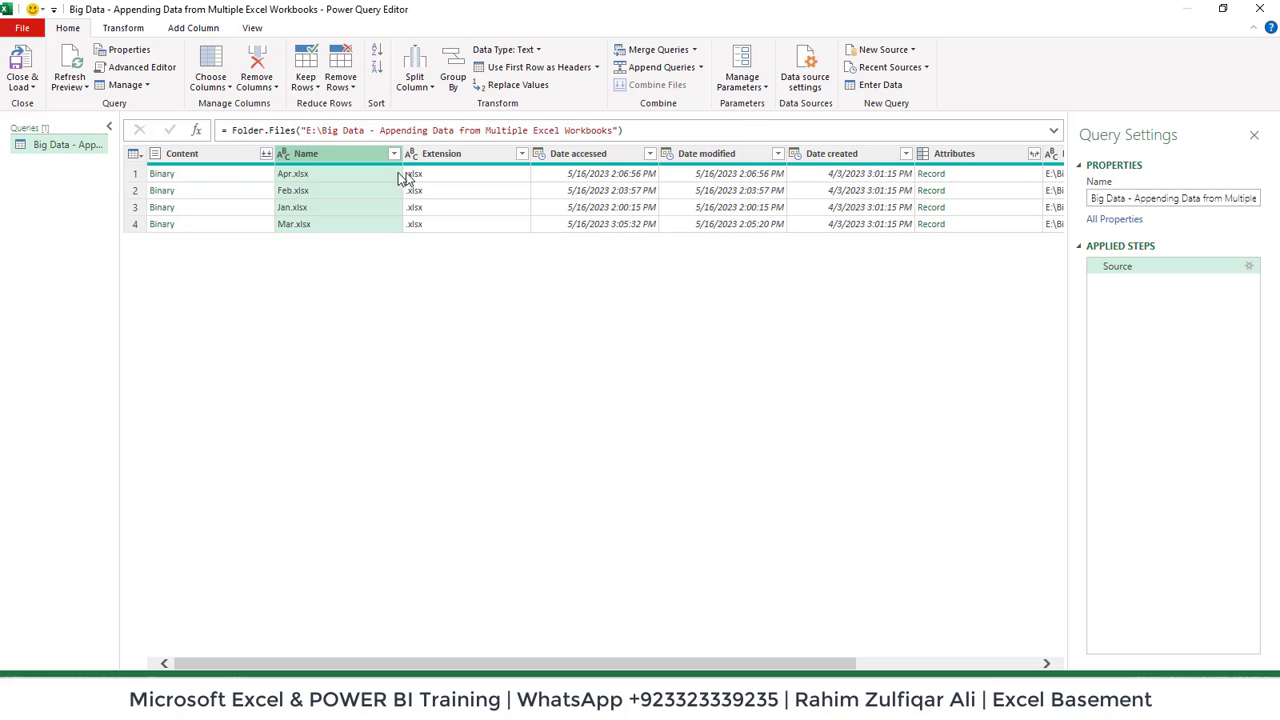
left_click(246, 153)
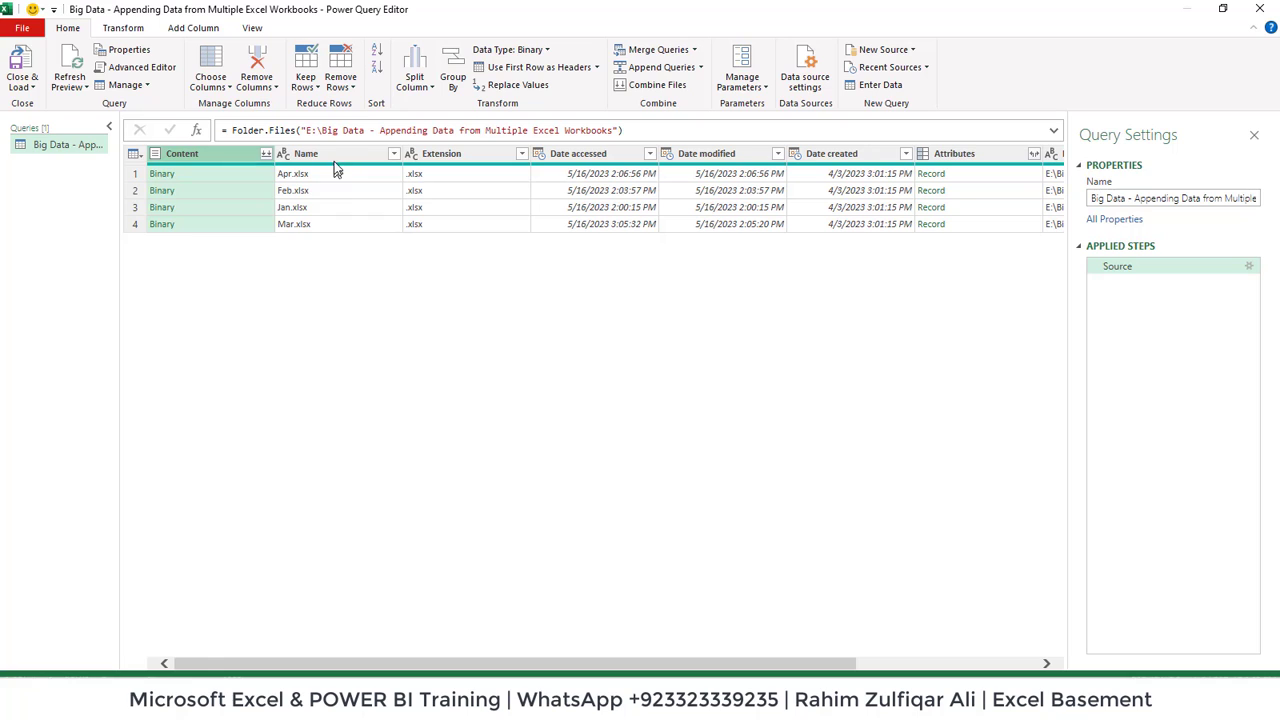
left_click(334, 160, "ctrl")
right_click(240, 153)
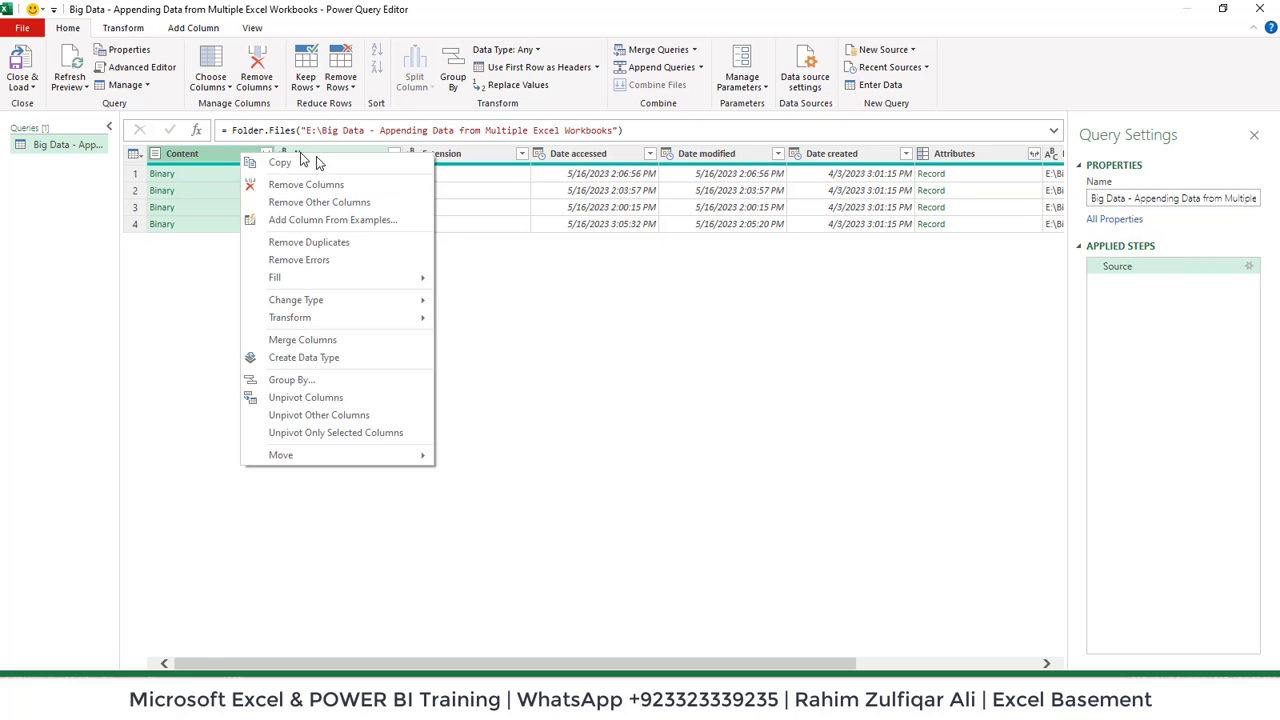
left_click(313, 203)
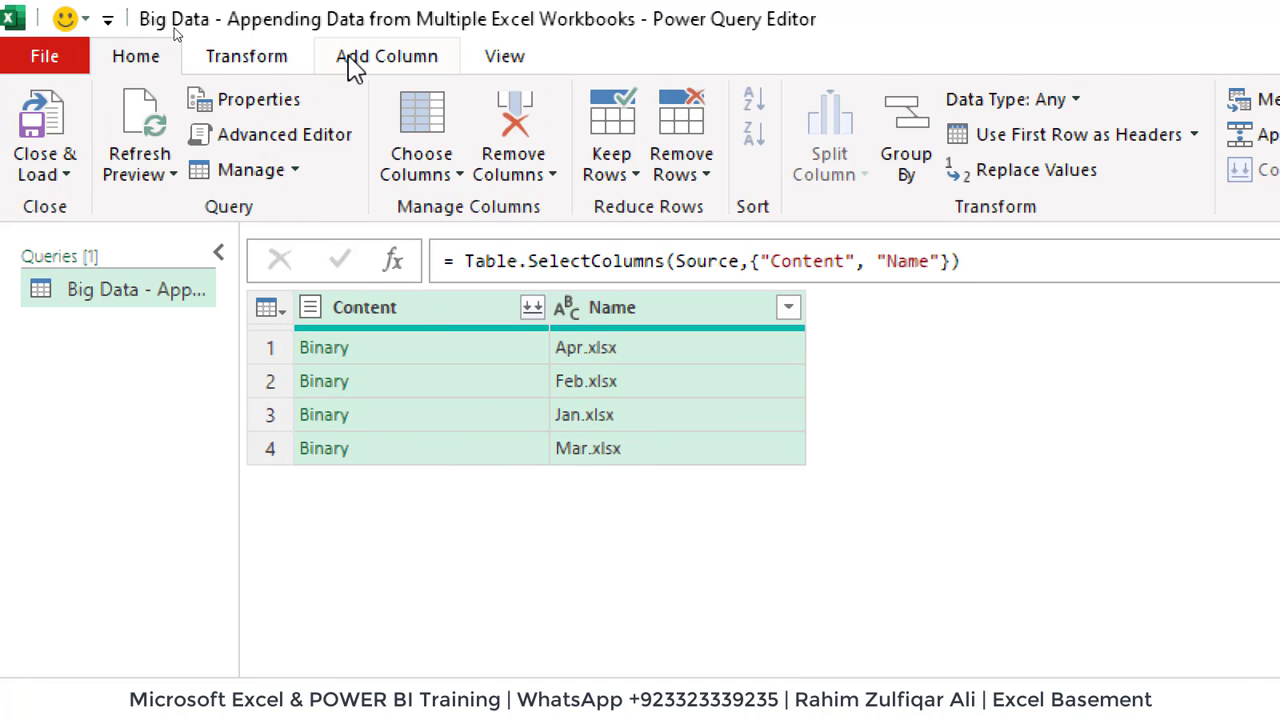
Add a custom column named Data with the formula =Excel.Workbook([Content])
left_click(350, 63)
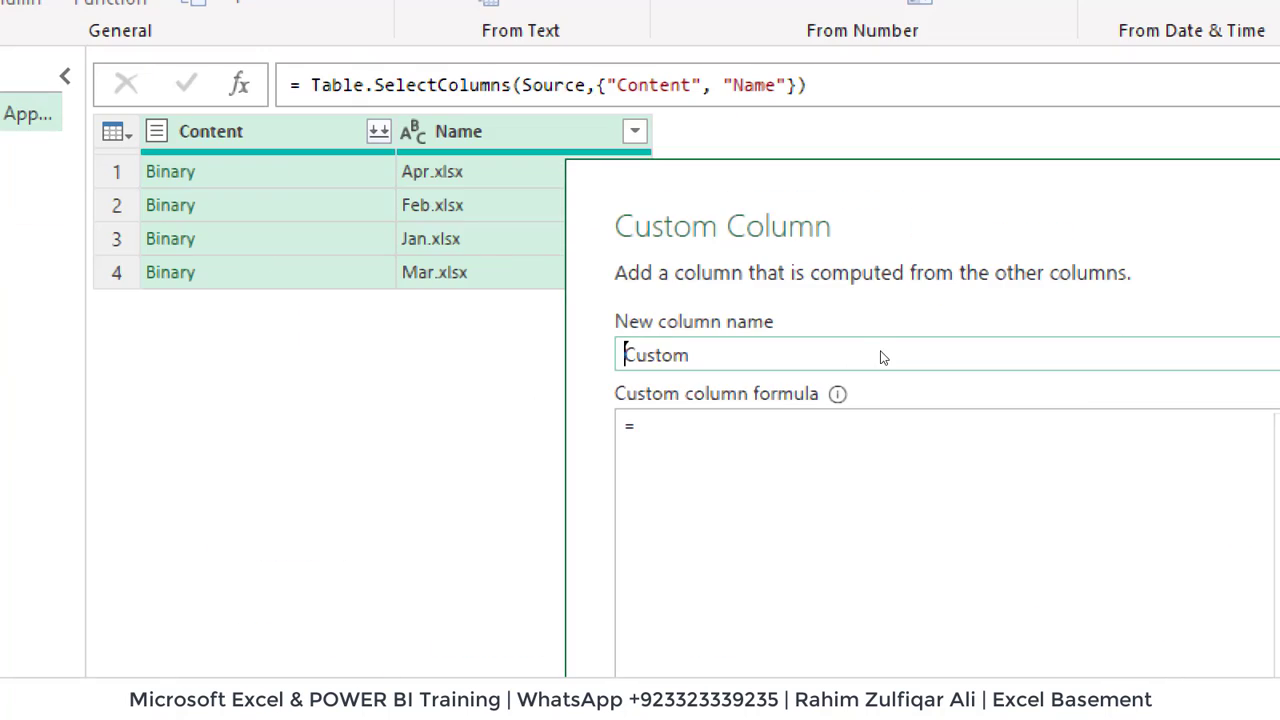
double_click(711, 354)
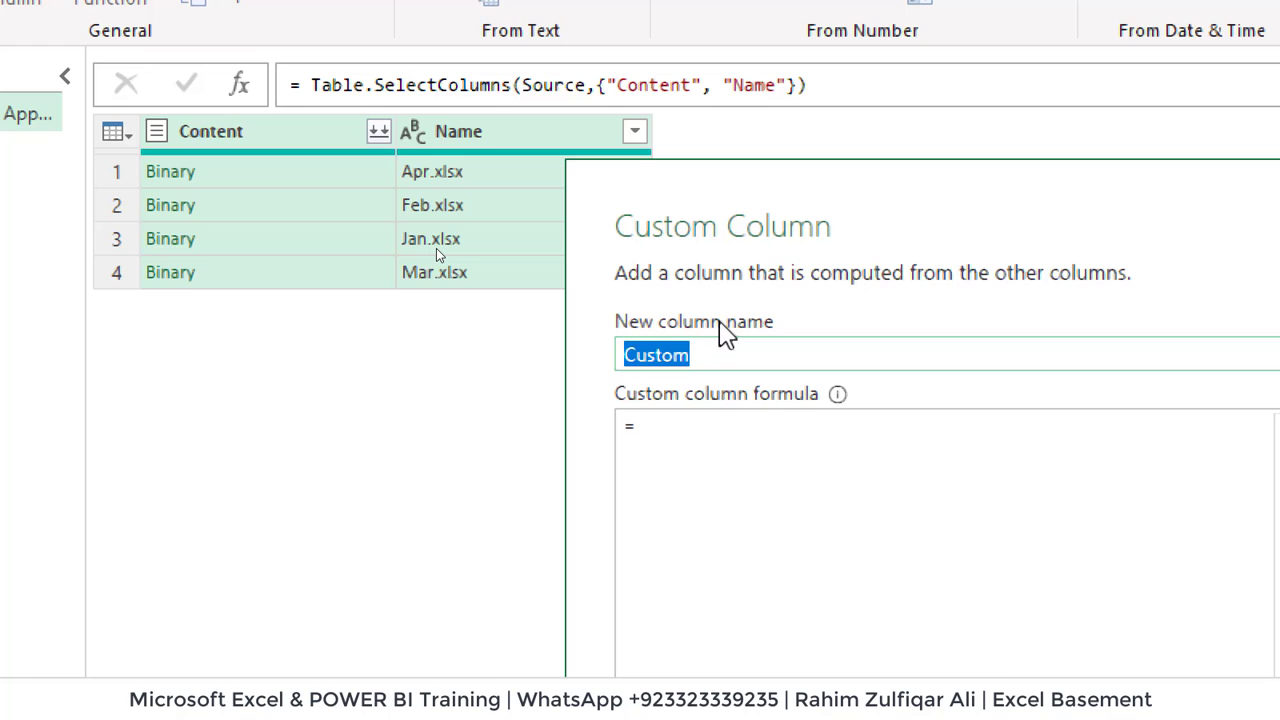
type("Data")
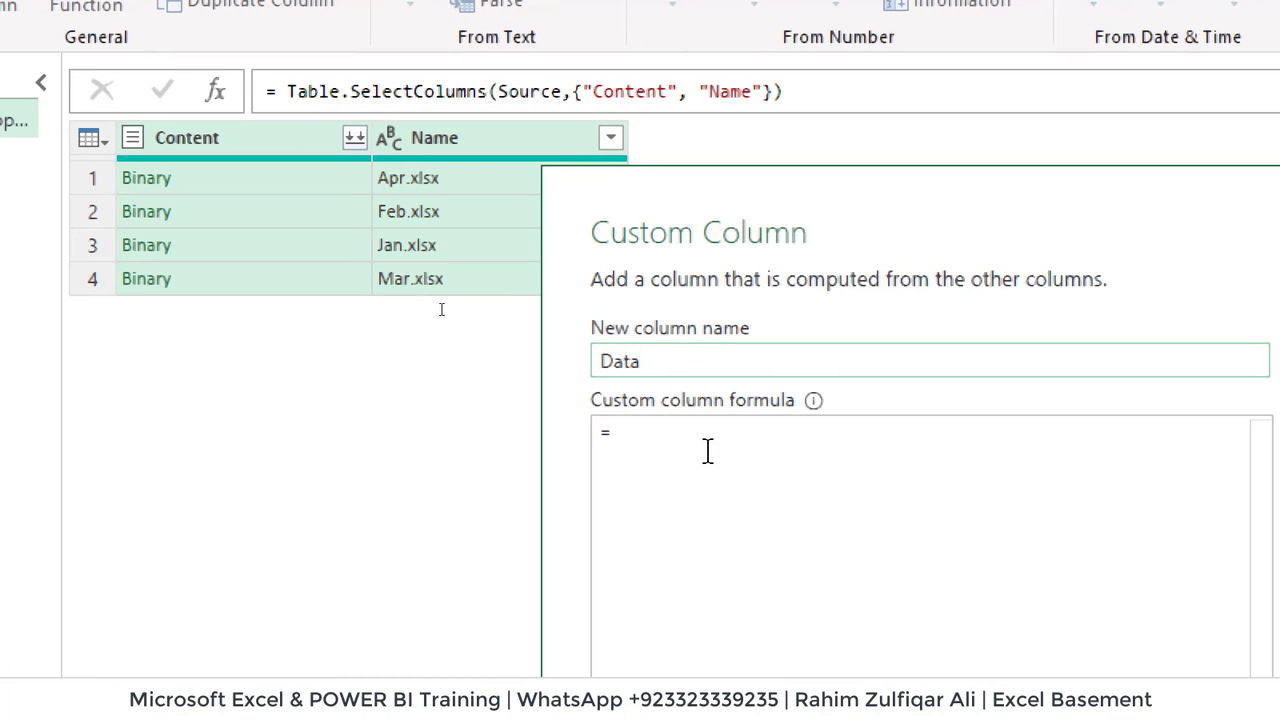
left_click(693, 443)
type("E")
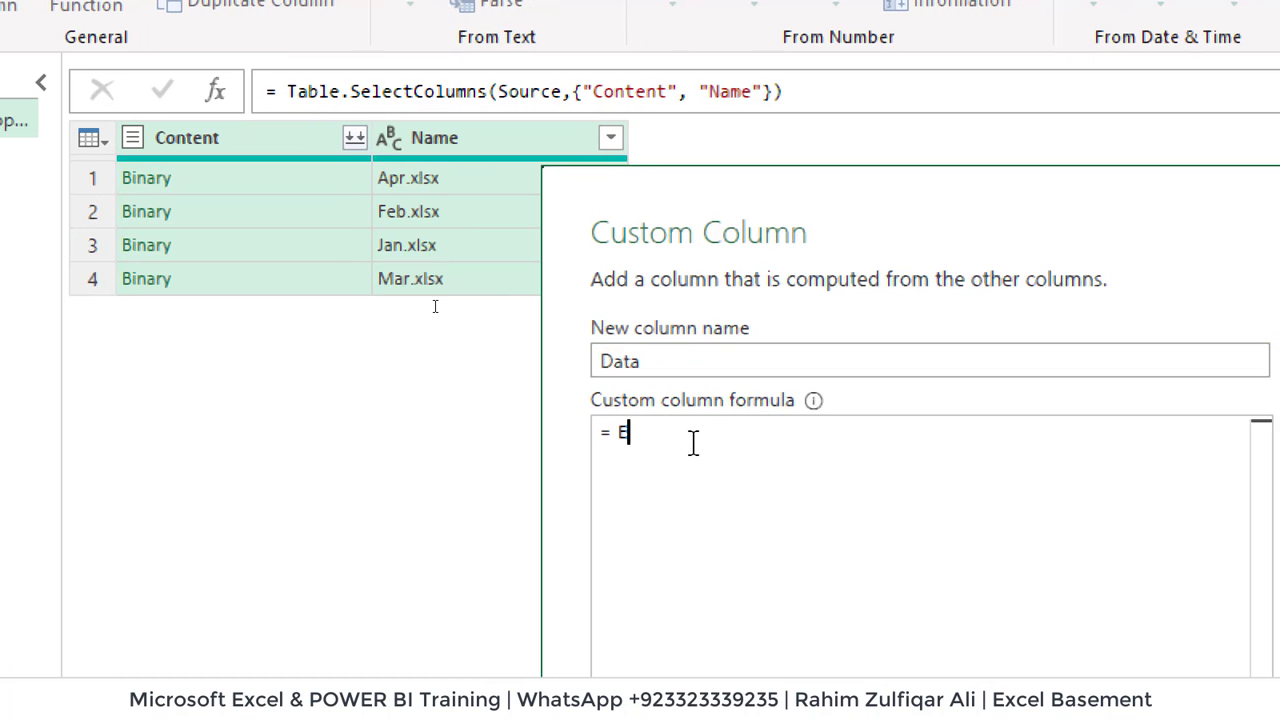
type("xcel.Workbook")
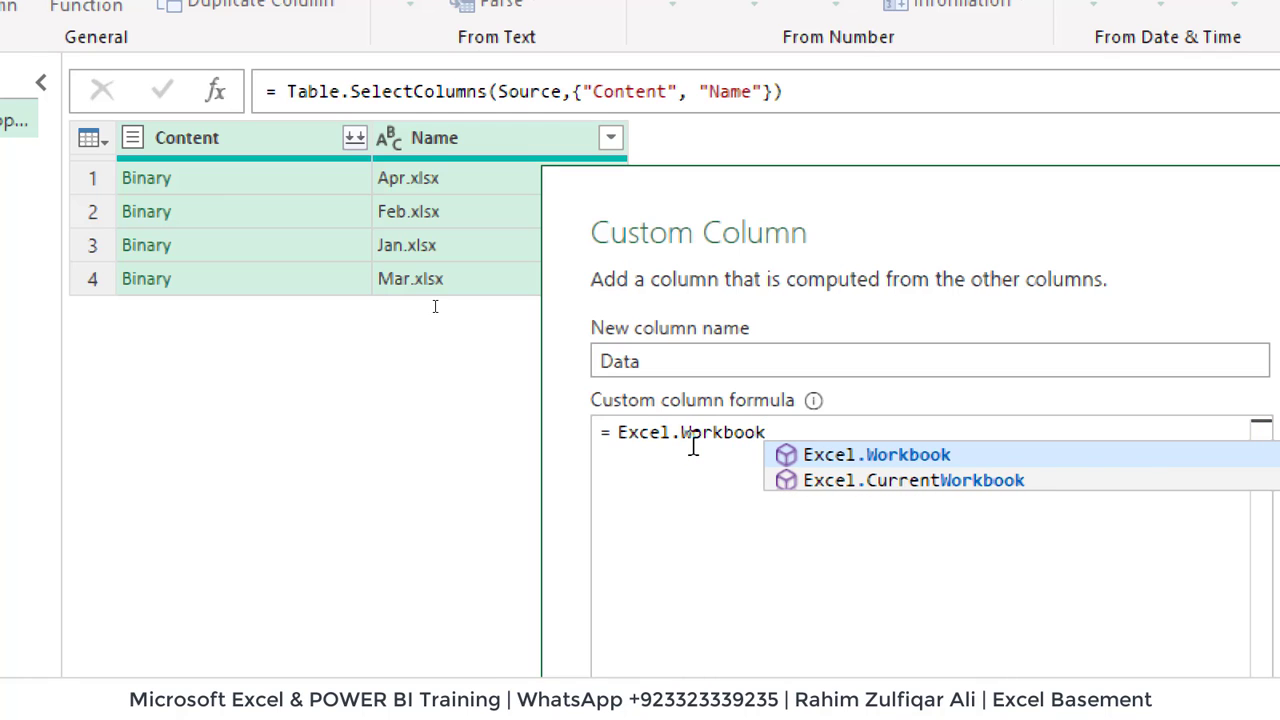
key("Tab")
type("(")
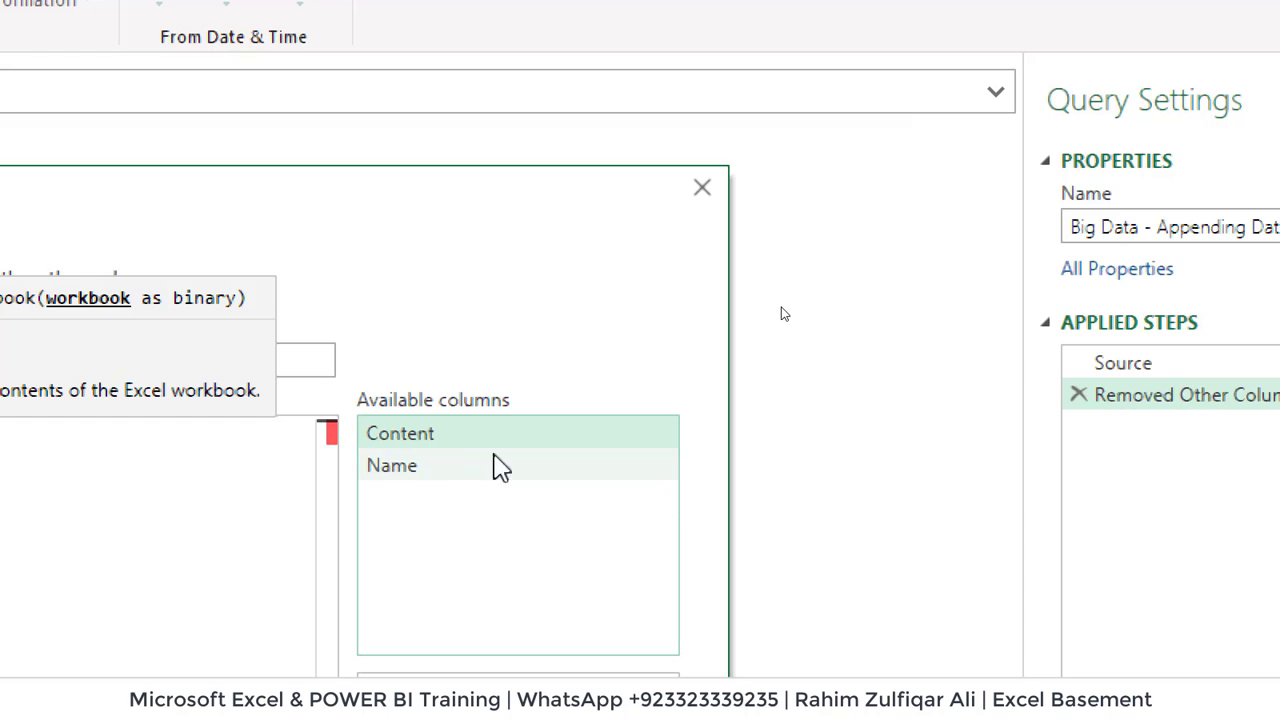
double_click(401, 436)
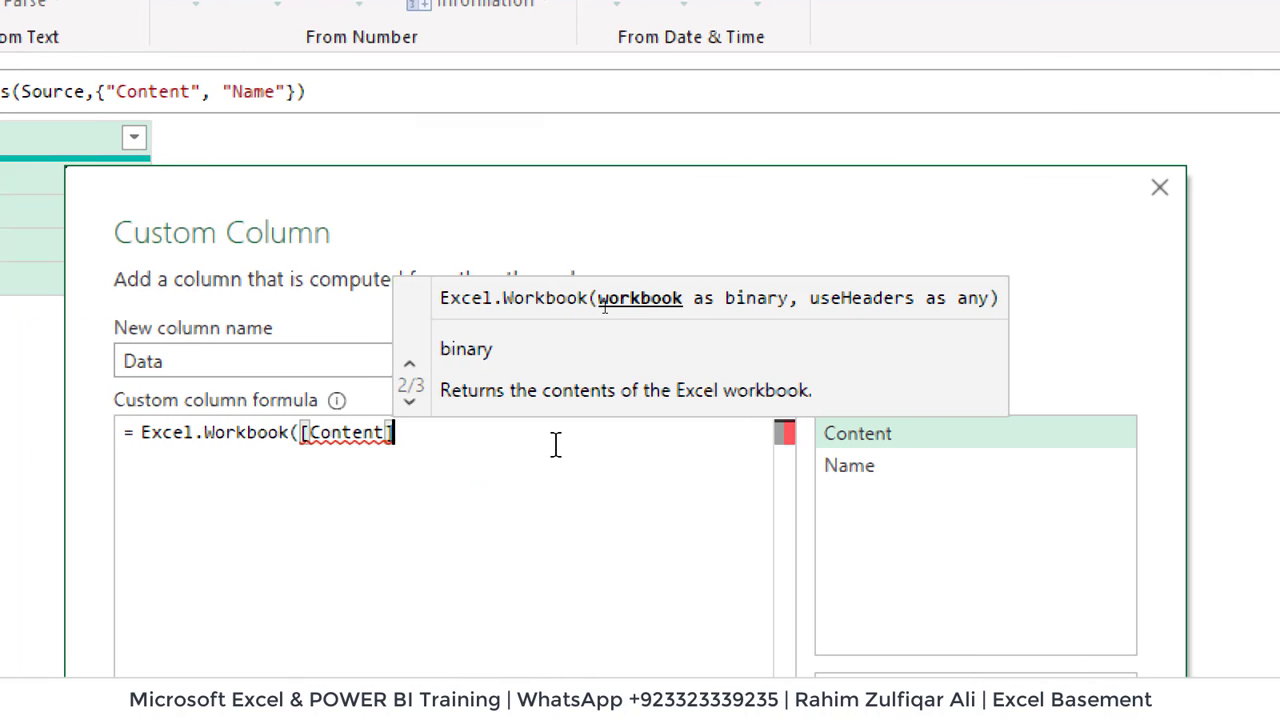
type(")")
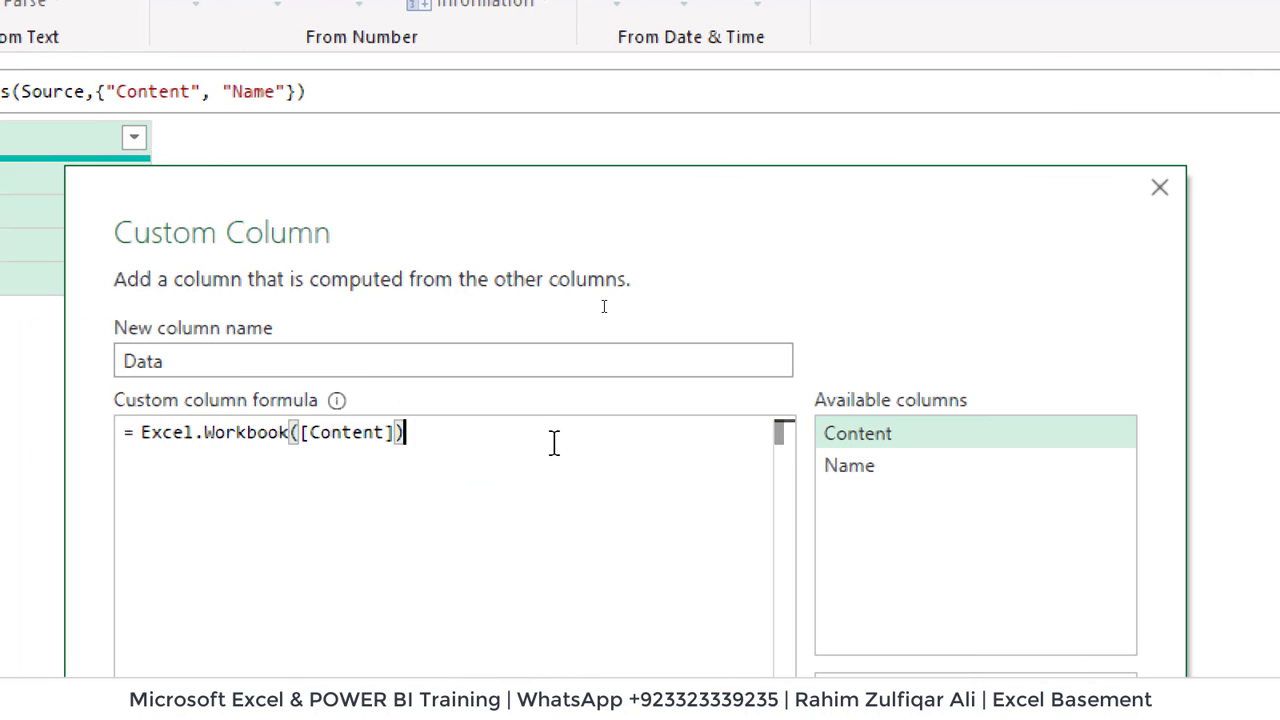
left_click(805, 487)
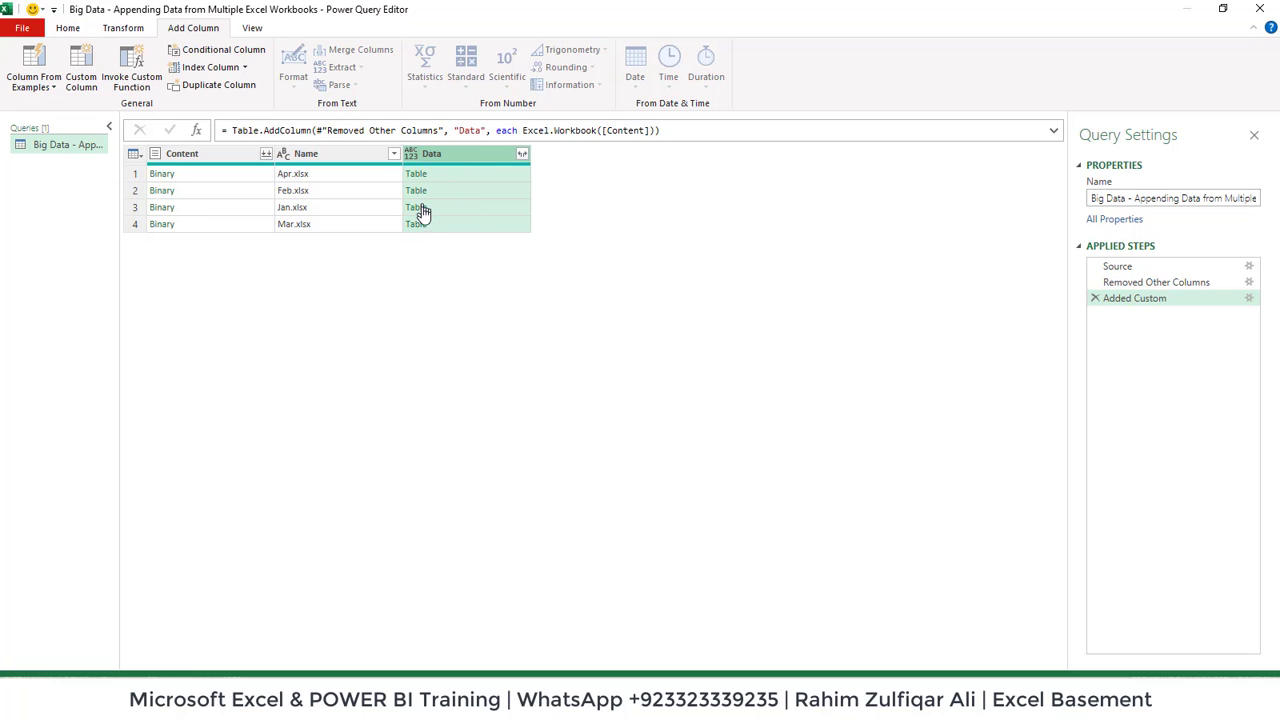
Expand the Data column into Name, Data, Item, Kind and Hidden without using the original column name as prefix
left_click(522, 157)
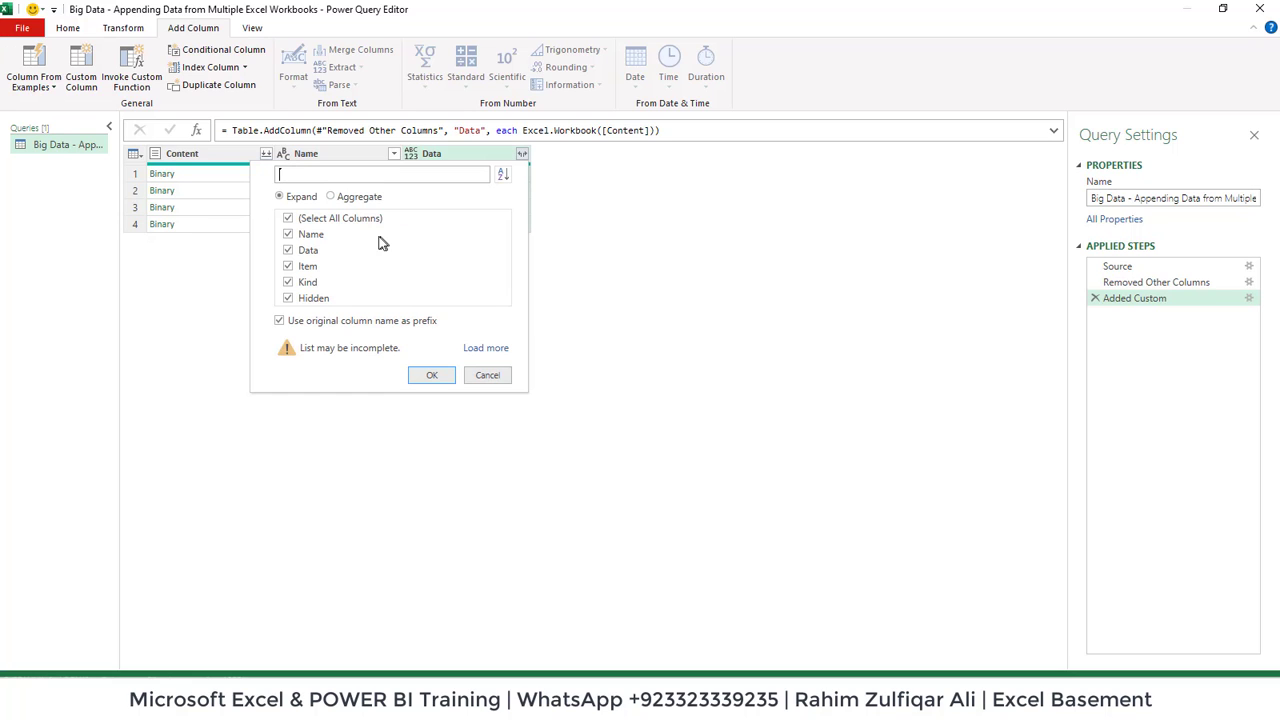
left_click(280, 321)
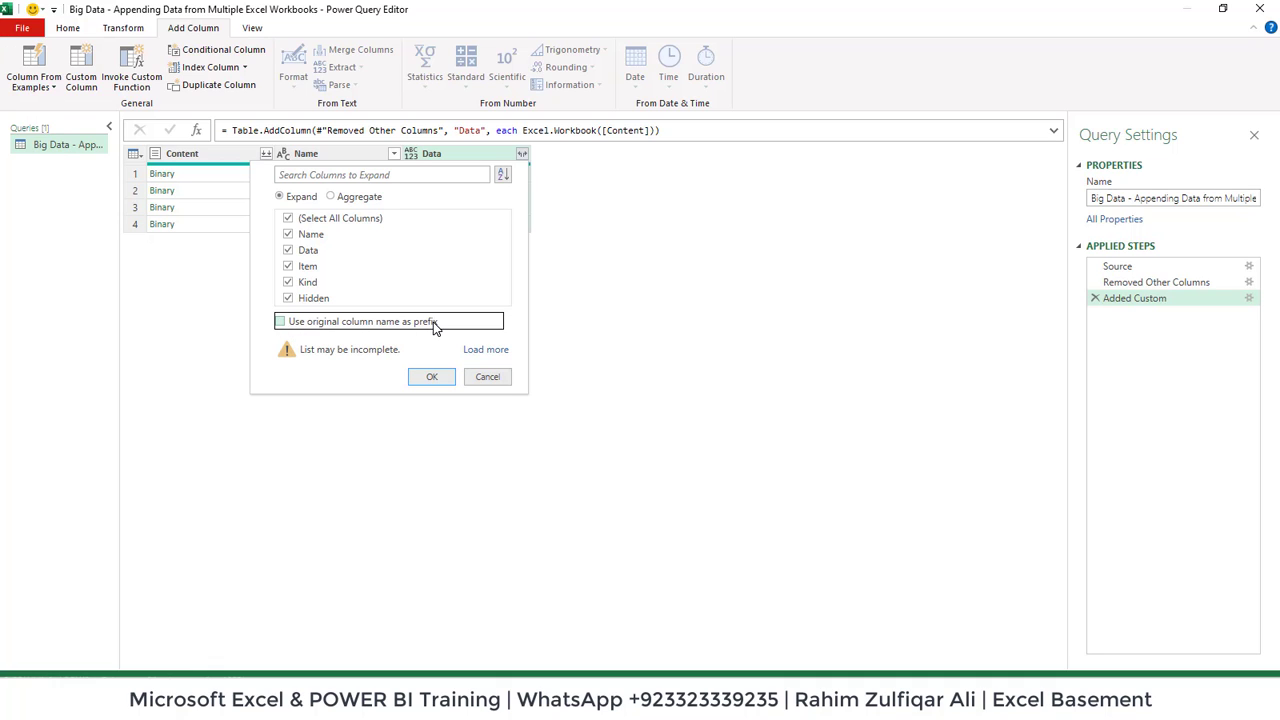
left_click(432, 376)
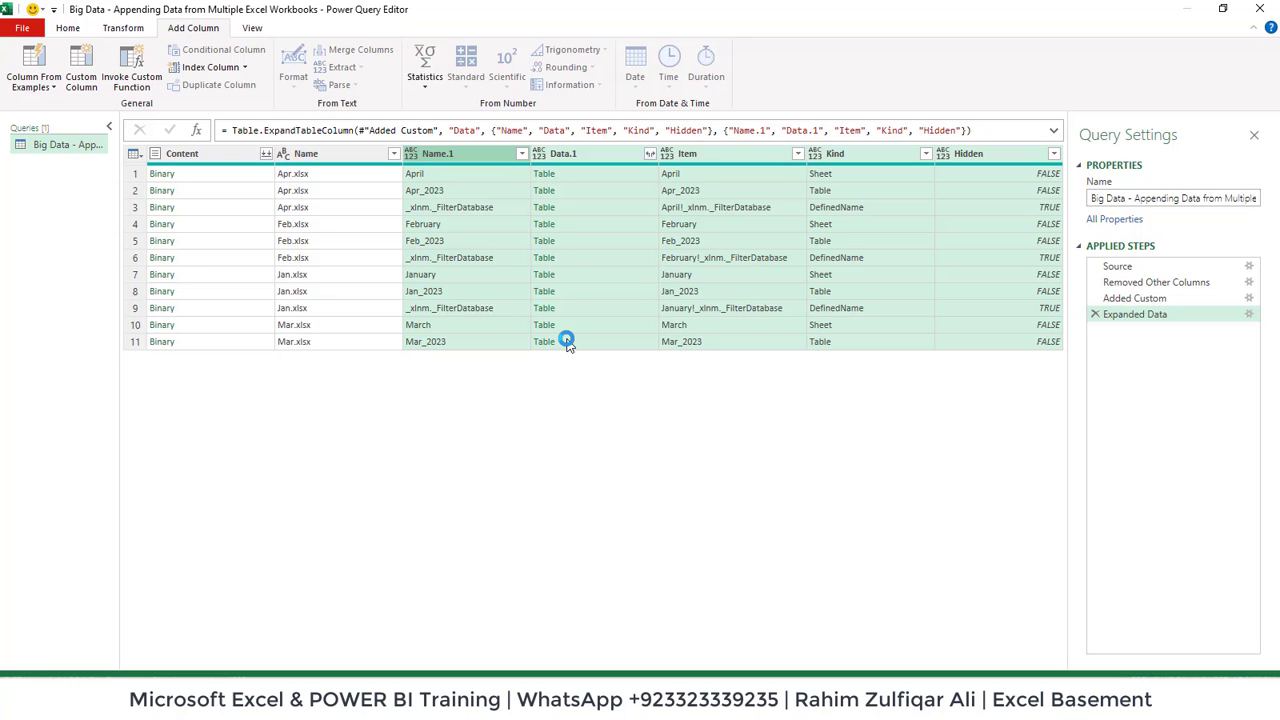
Filter the Kind column to keep only the Table rows
left_click(862, 158)
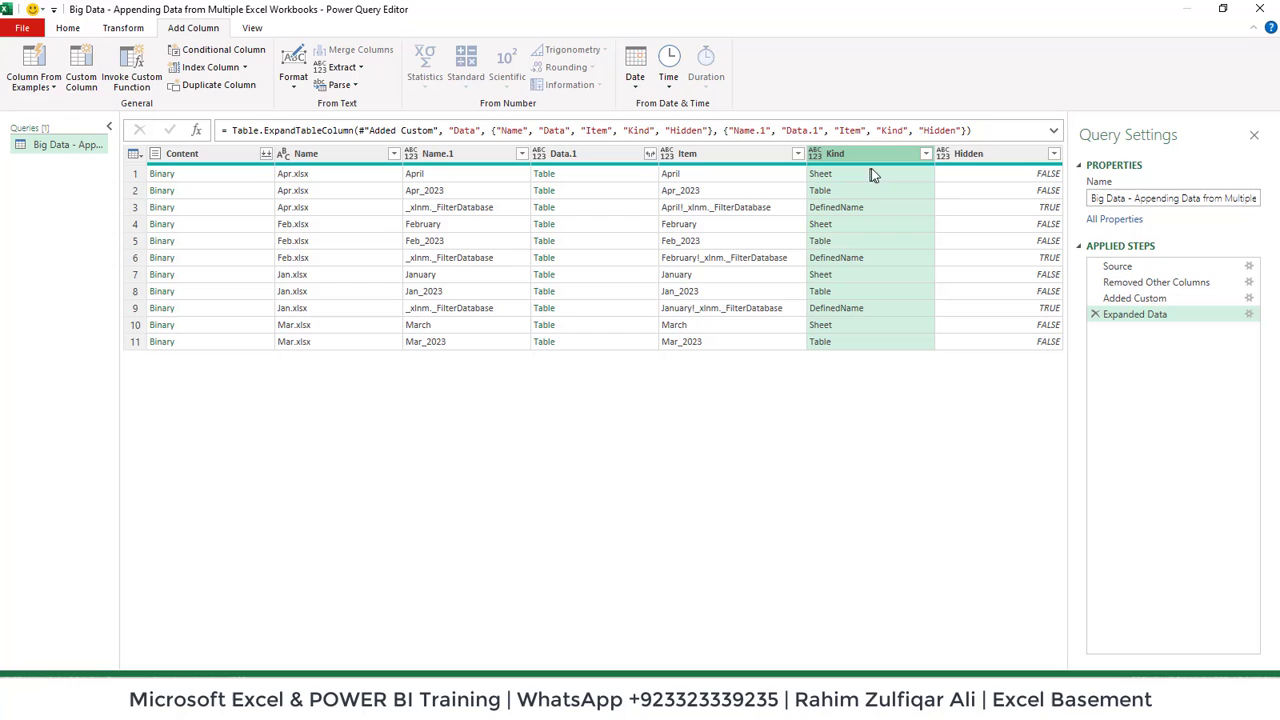
left_click(926, 154)
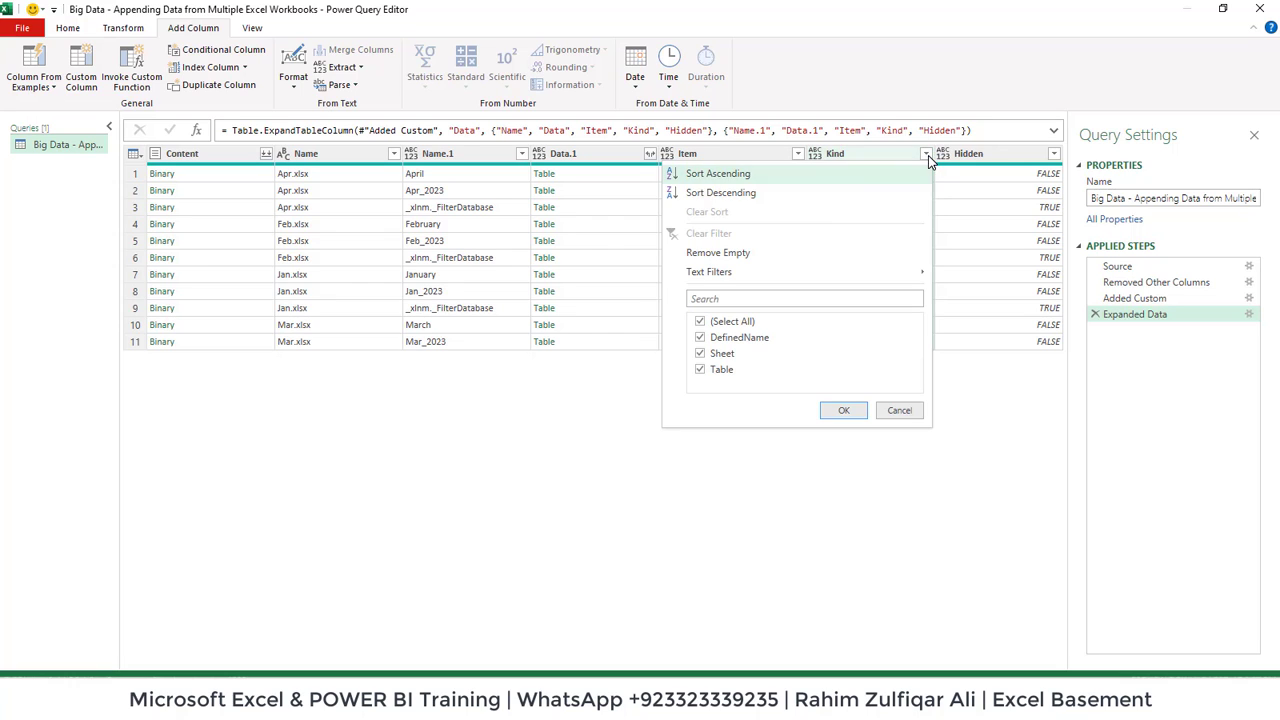
left_click(701, 321)
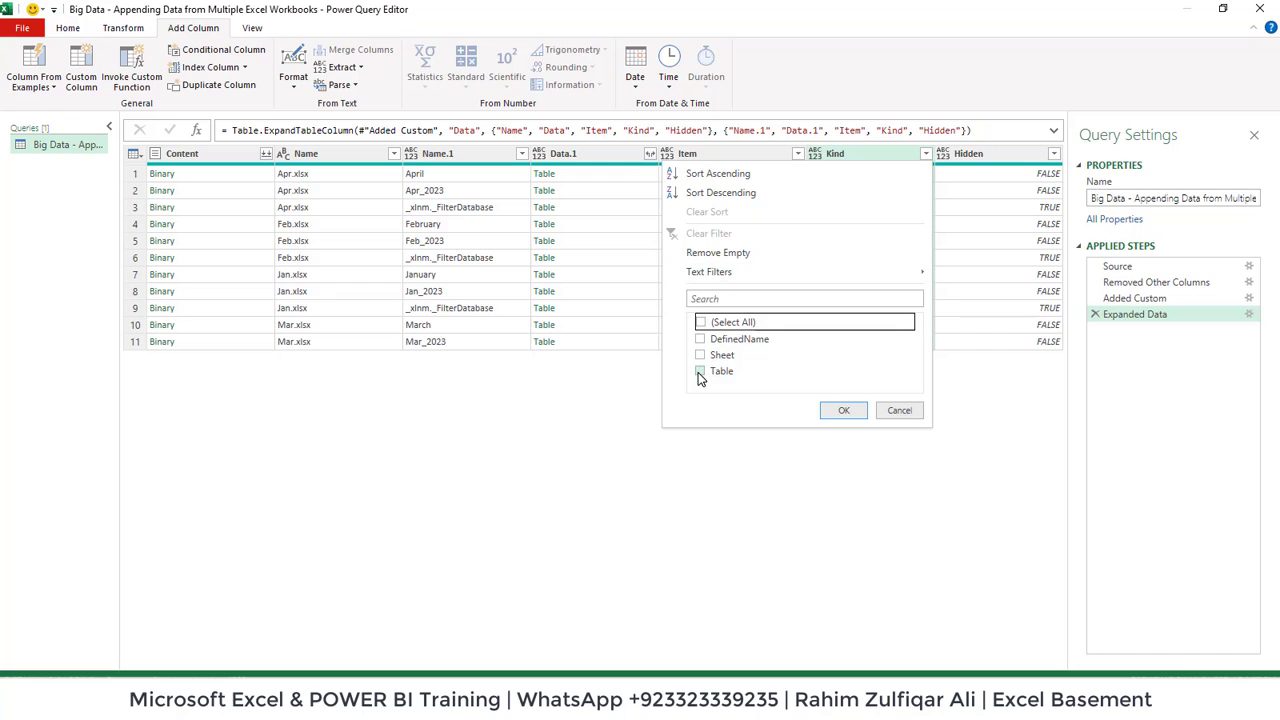
left_click(700, 370)
left_click(843, 414)
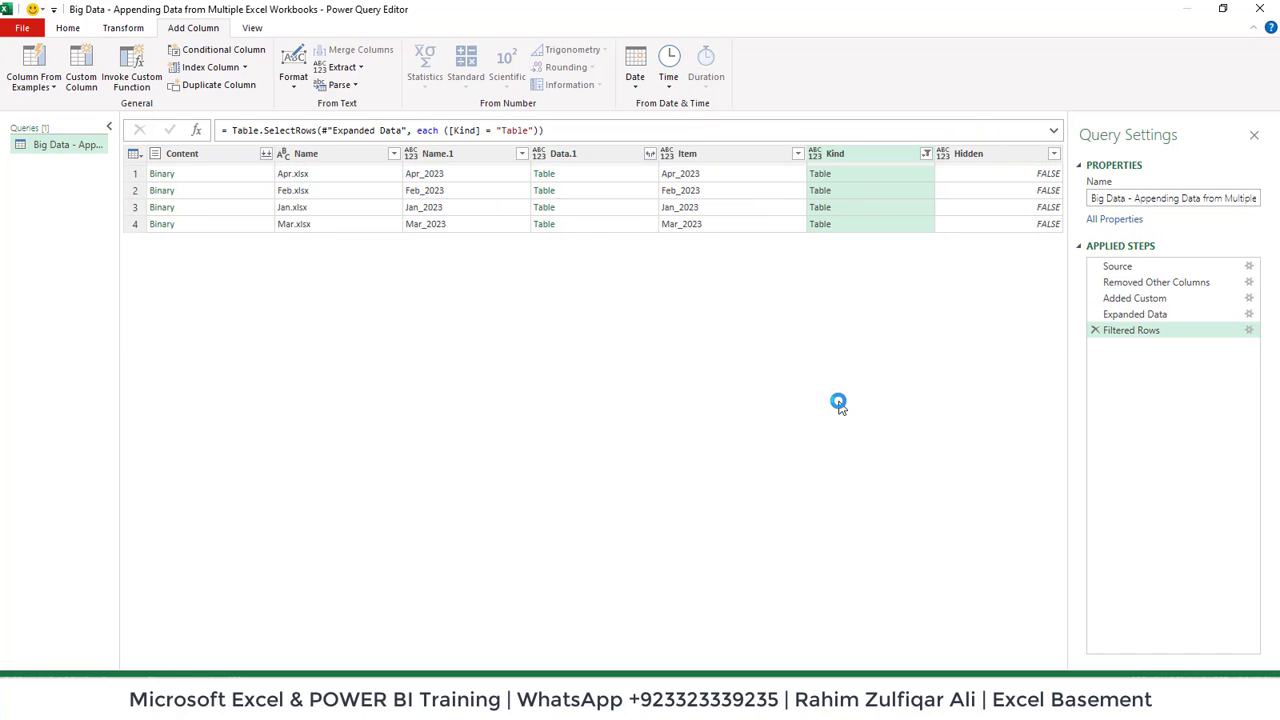
Expand the Data.1 column into SALES DATE, SALES USD, YEAR, MONTH and DAY without a column name prefix
left_click(576, 155)
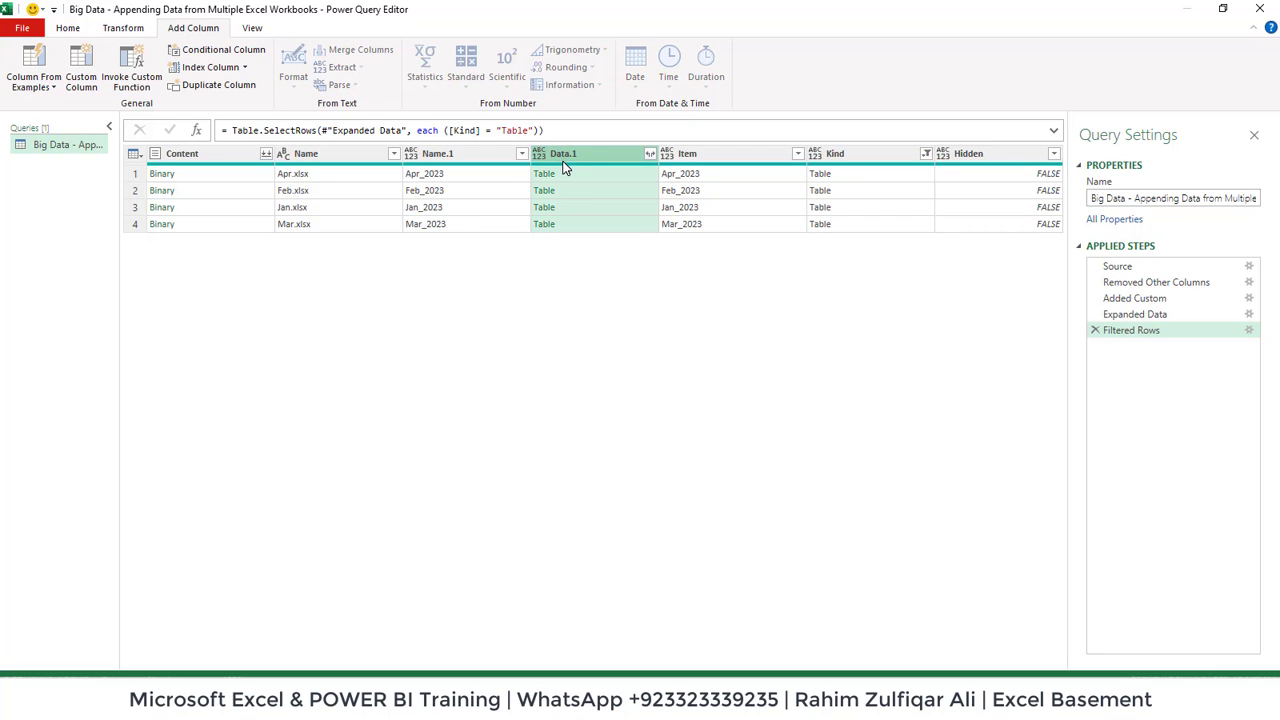
mouse_move(562, 170)
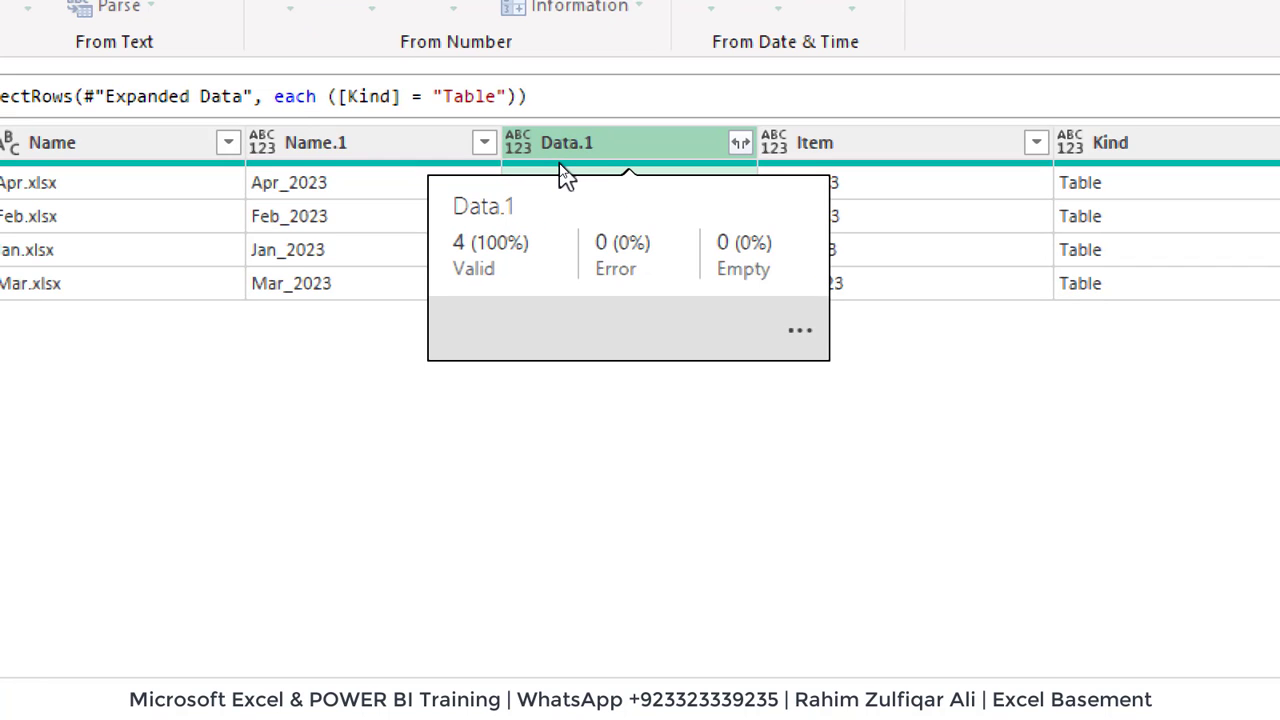
left_click(740, 144)
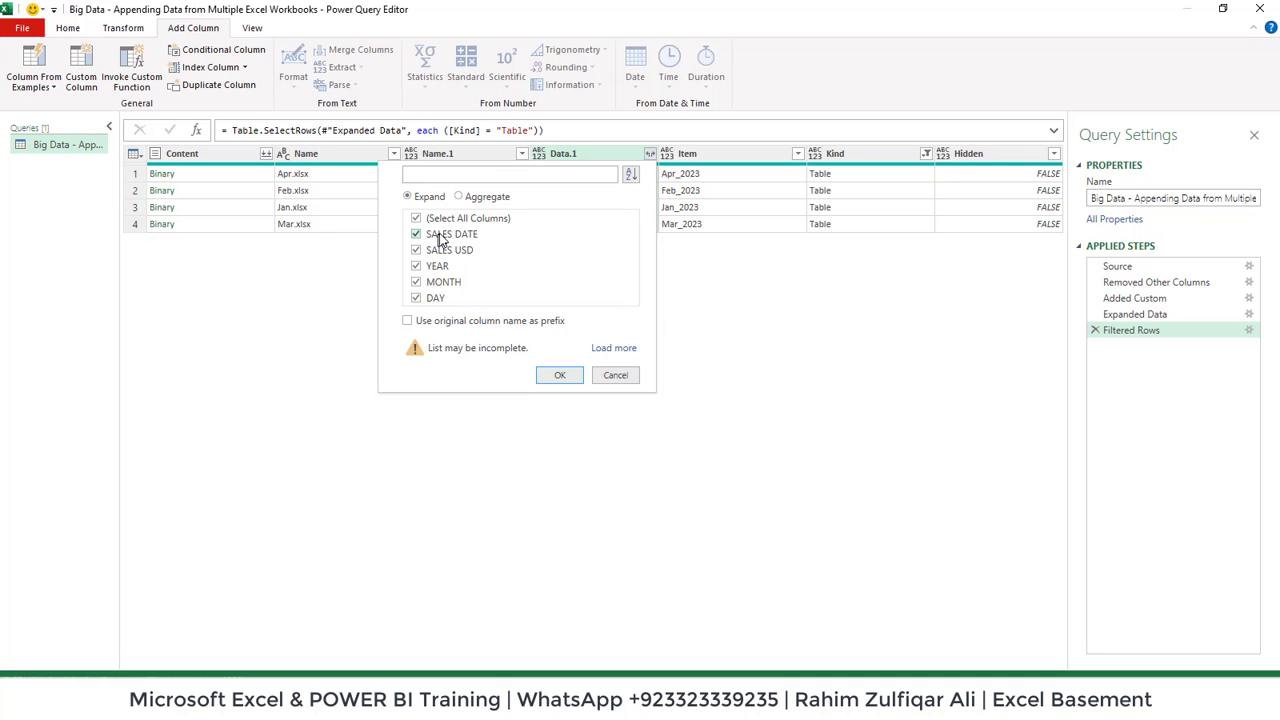
left_click(562, 376)
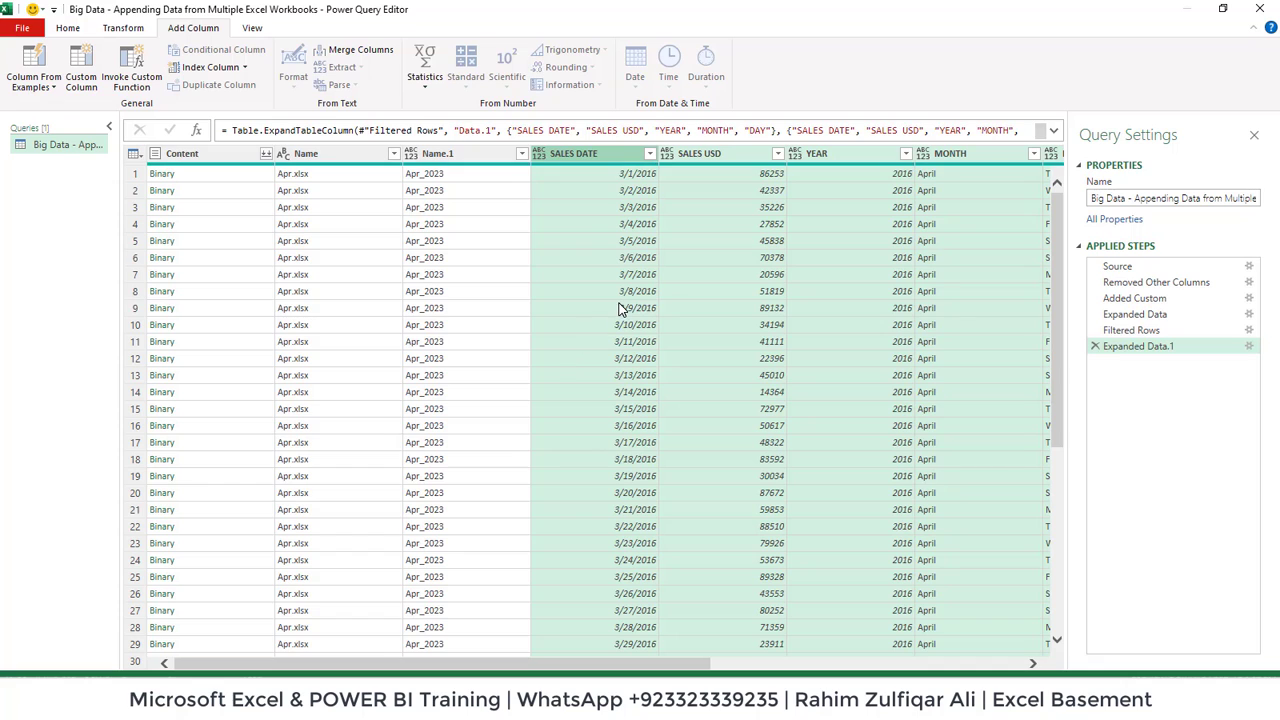
Remove the Content column and the Name column containing the workbook file names
left_click(195, 158)
right_click(197, 162)
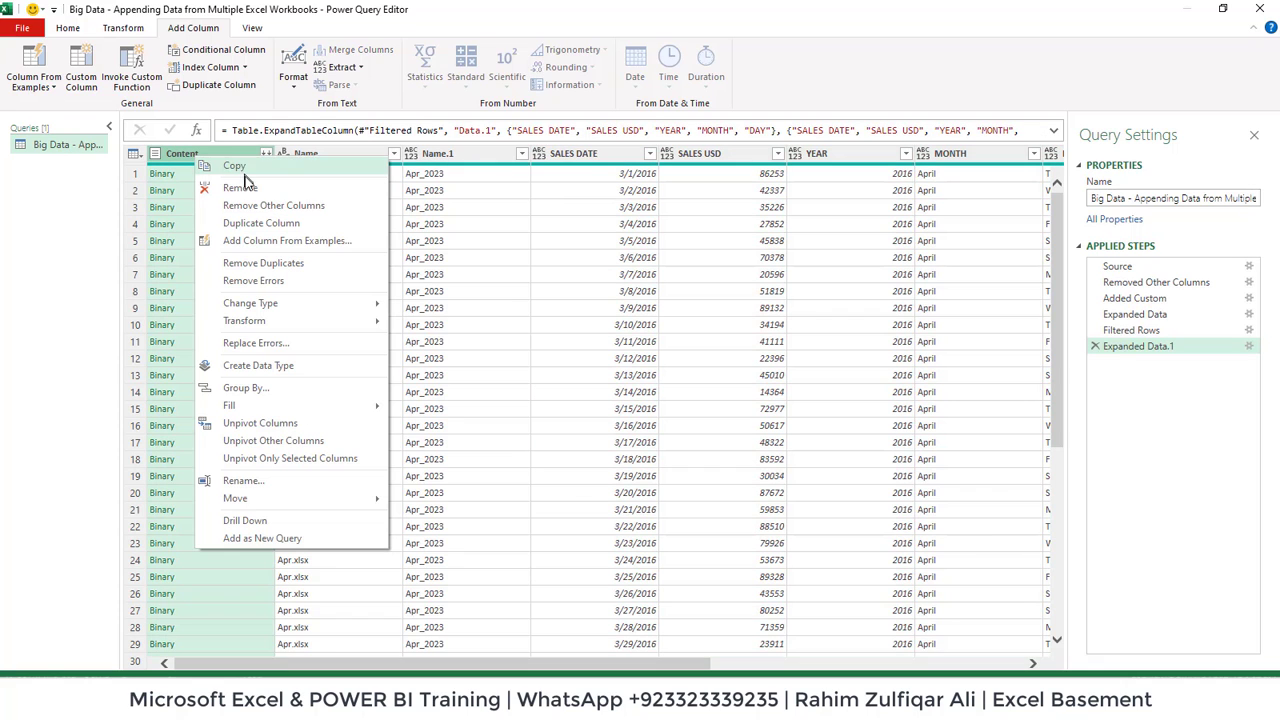
key("Escape")
key("Delete")
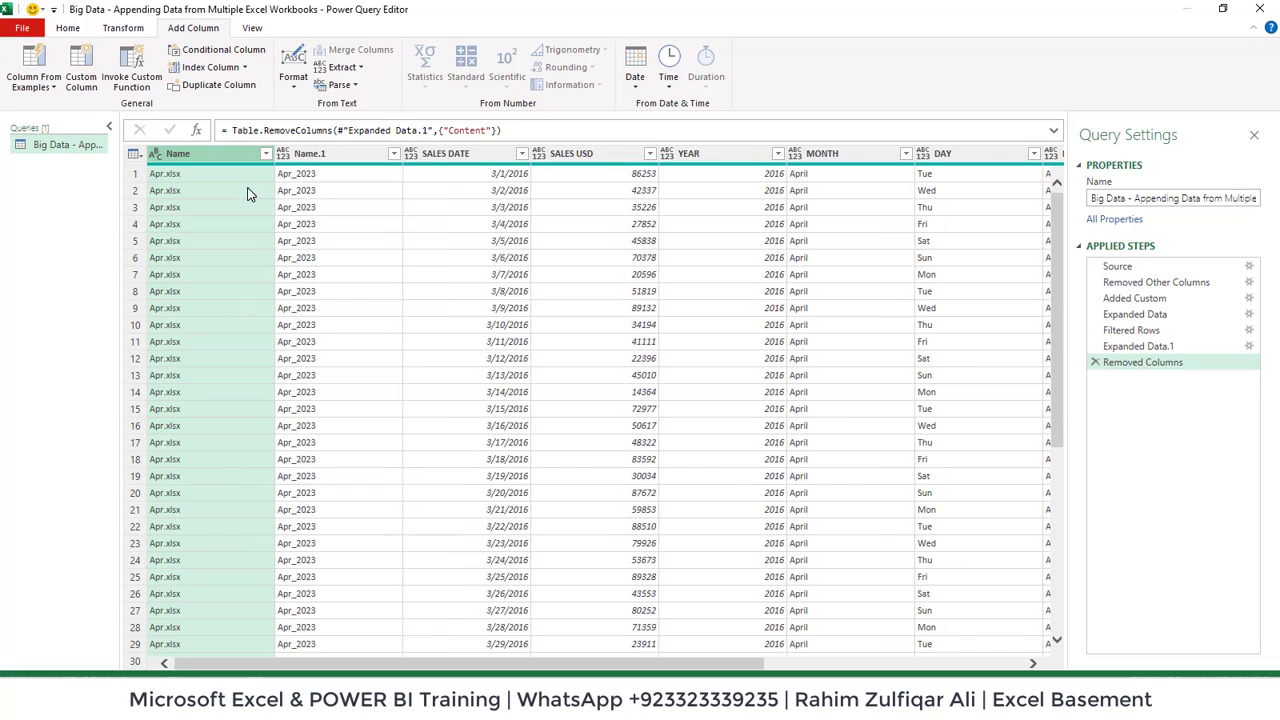
right_click(322, 157)
key("Escape")
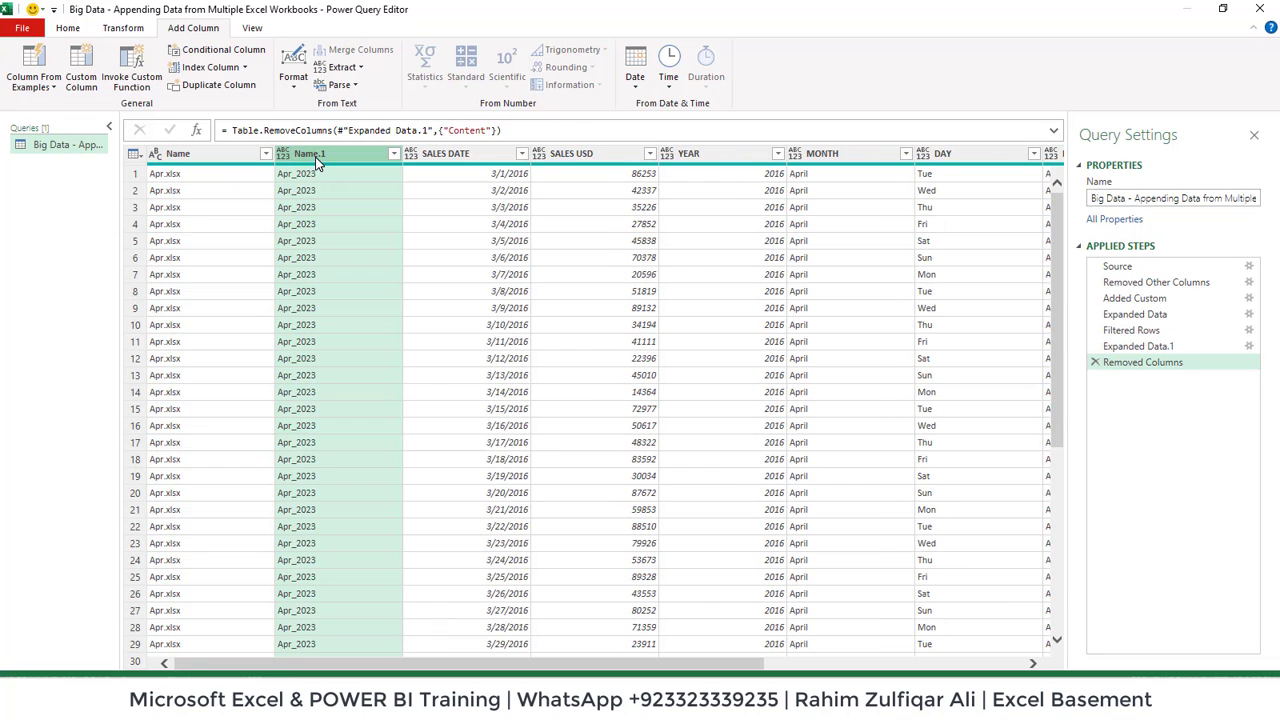
left_click(211, 152)
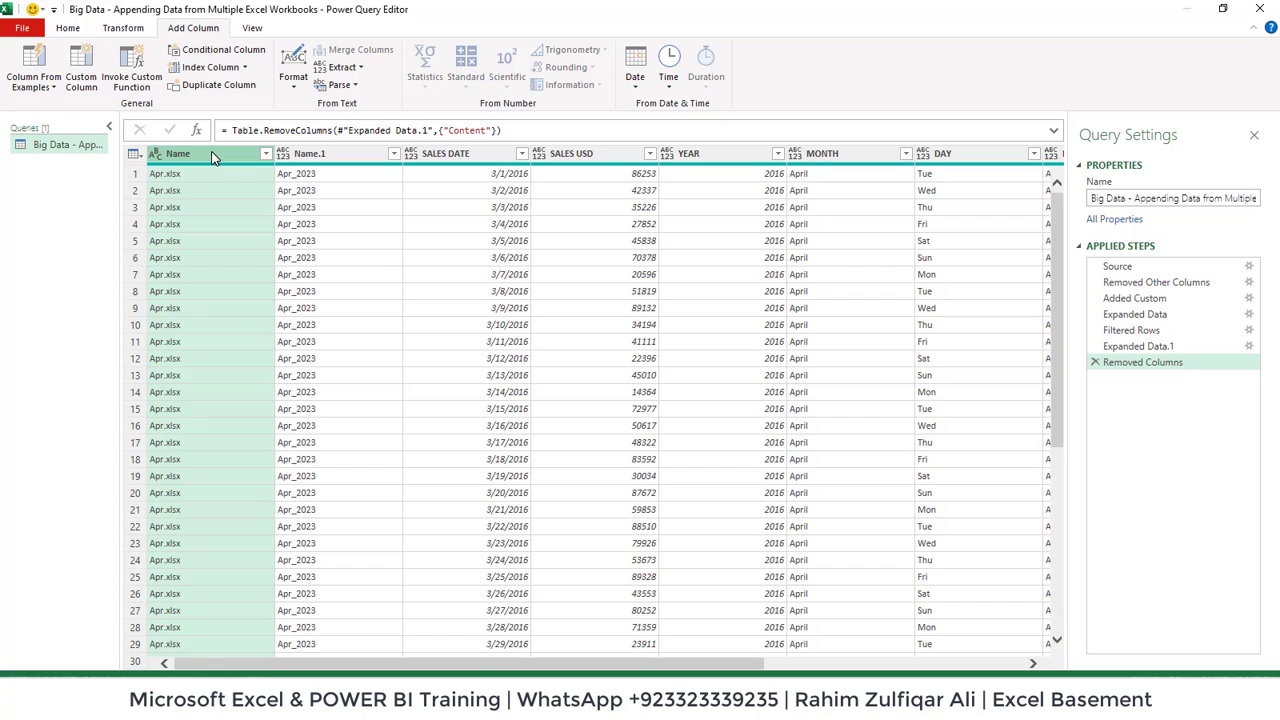
left_click(307, 155)
left_click(228, 157)
left_click(313, 160)
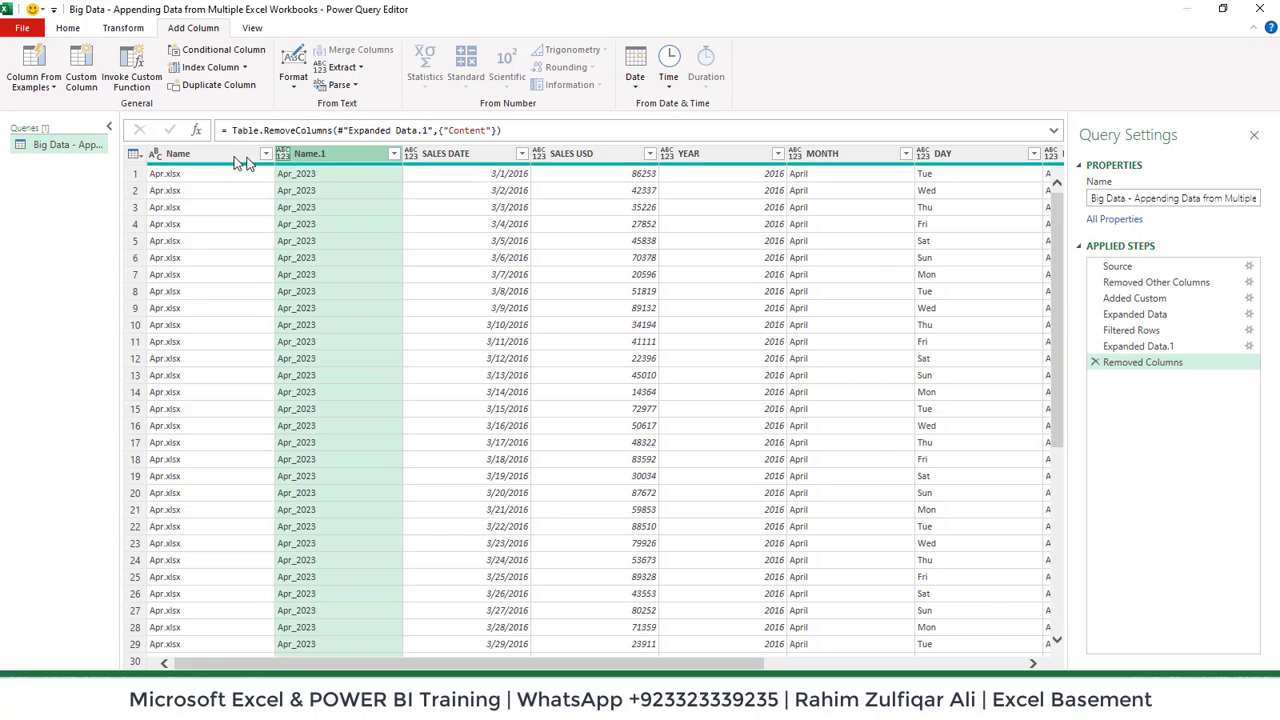
left_click(232, 156)
right_click(232, 156)
left_click(262, 186)
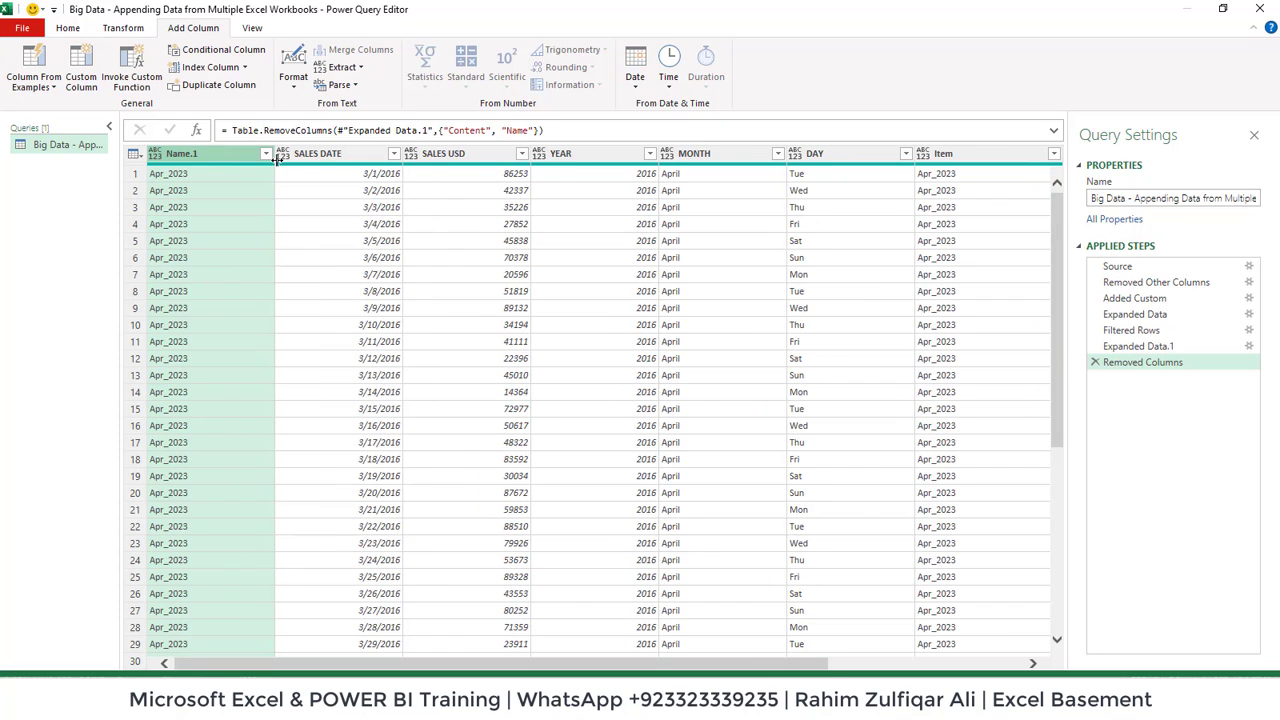
Rename the Name.1 column to Names
double_click(236, 158)
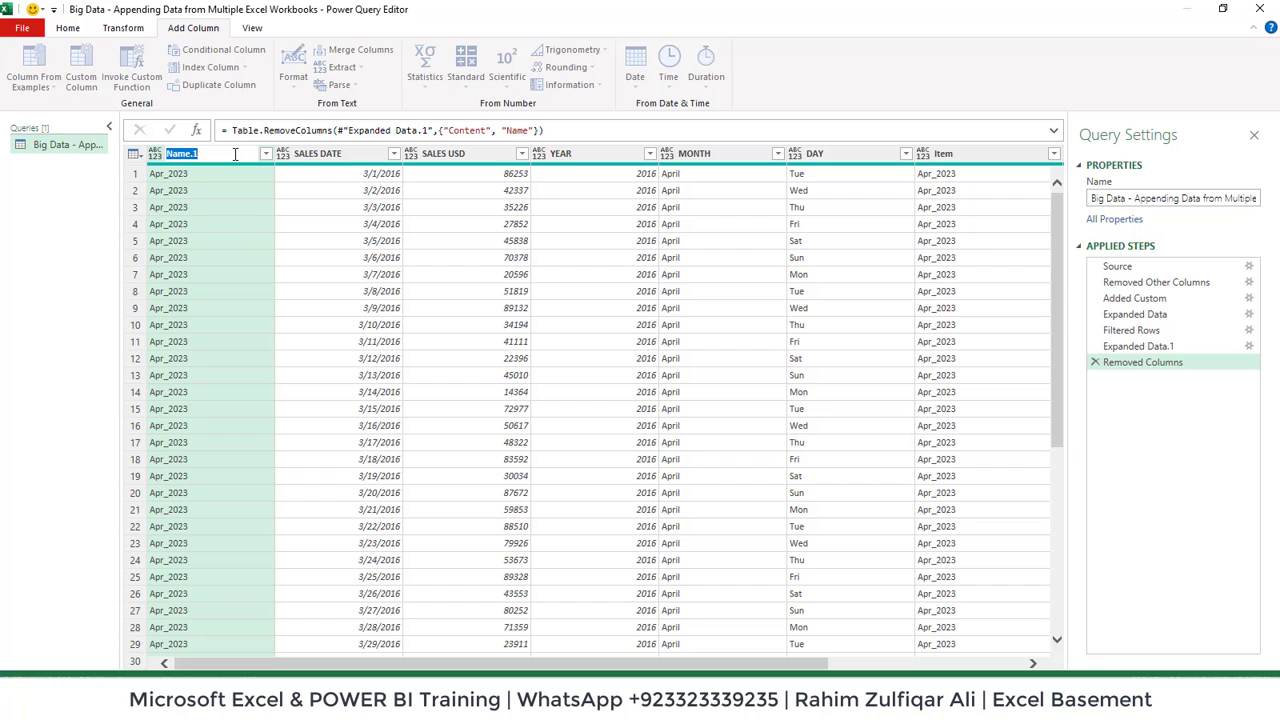
type("Nam")
key("Return")
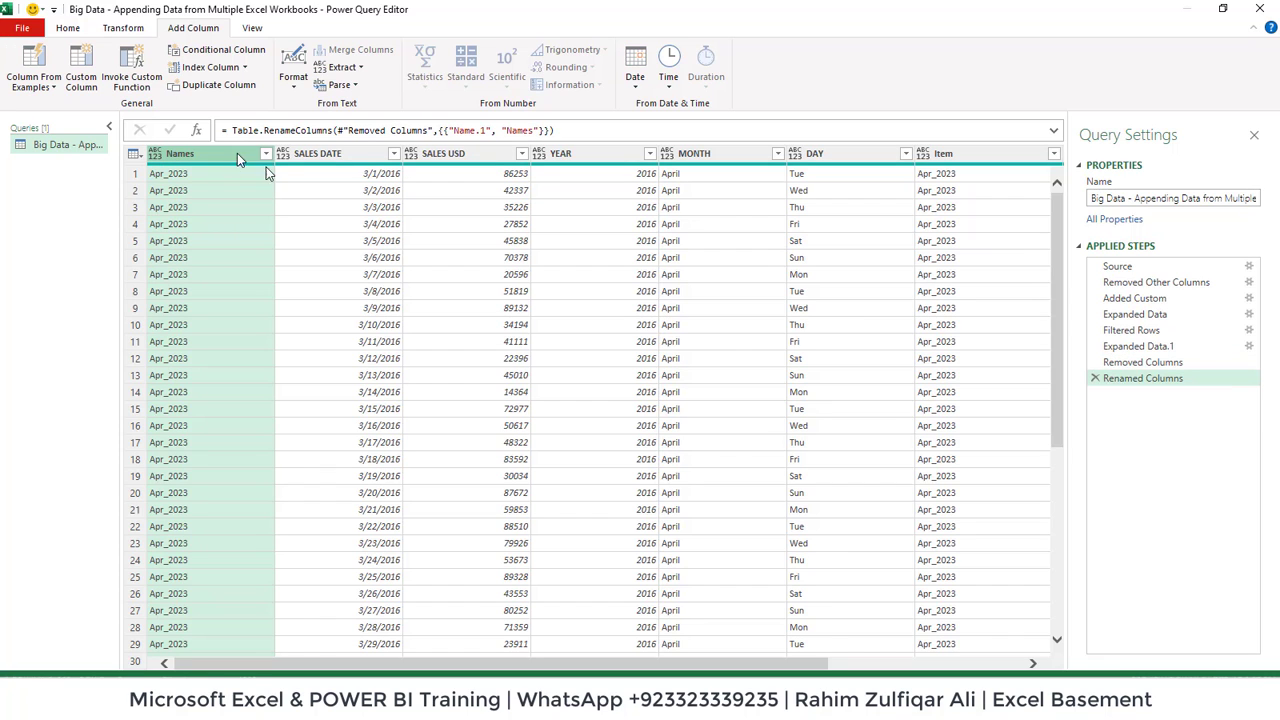
Remove the Item, Kind and Hidden columns from the query
left_click_drag(441, 664, 636, 664)
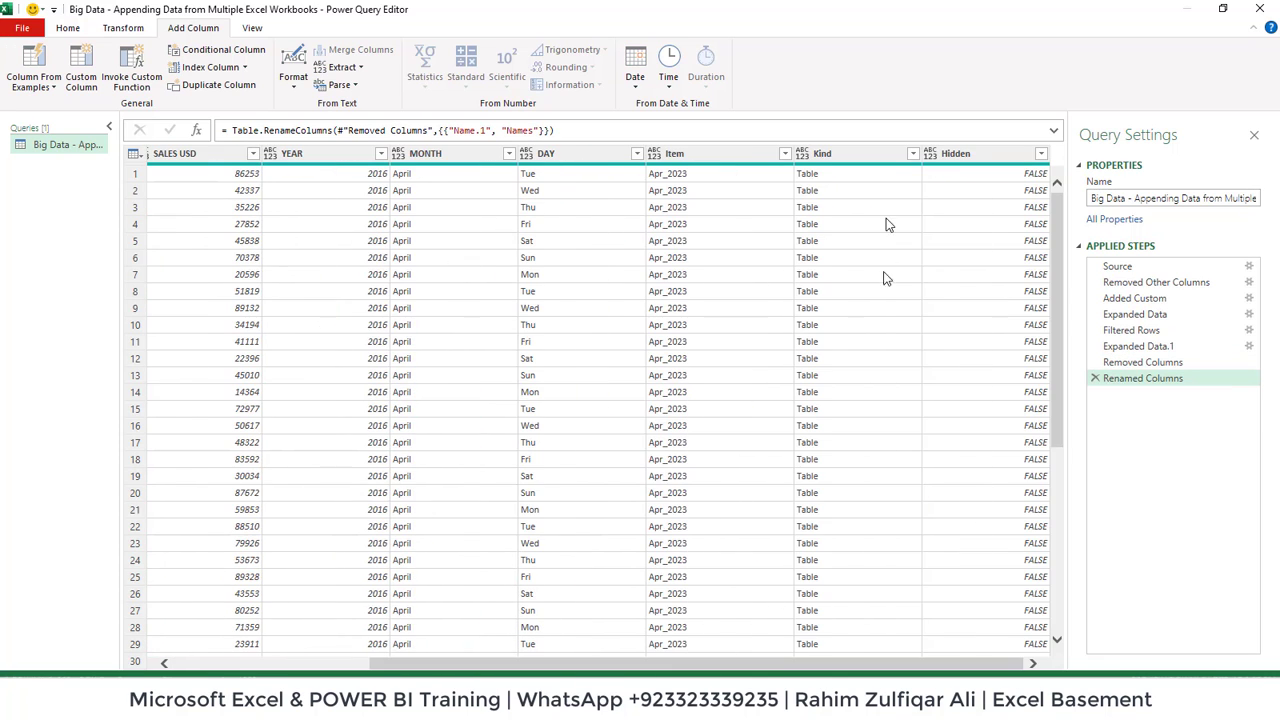
left_click(743, 158)
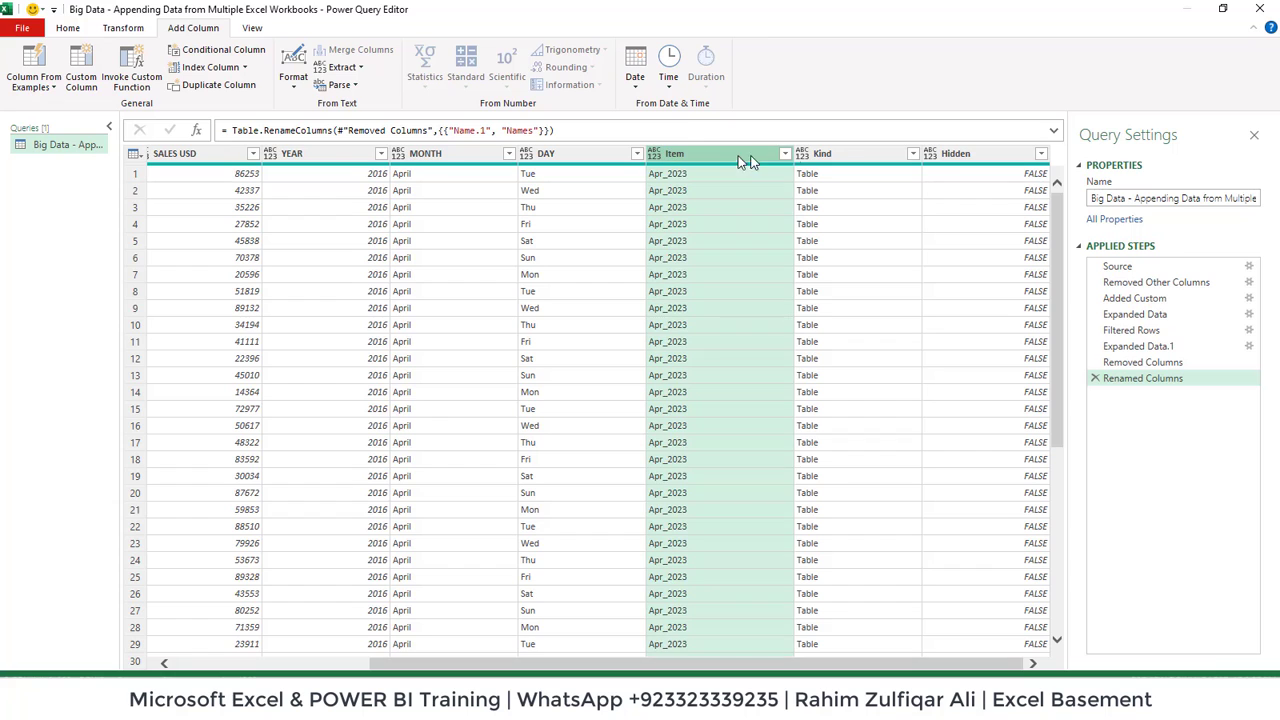
left_click(853, 158, "ctrl")
left_click(950, 160, "ctrl")
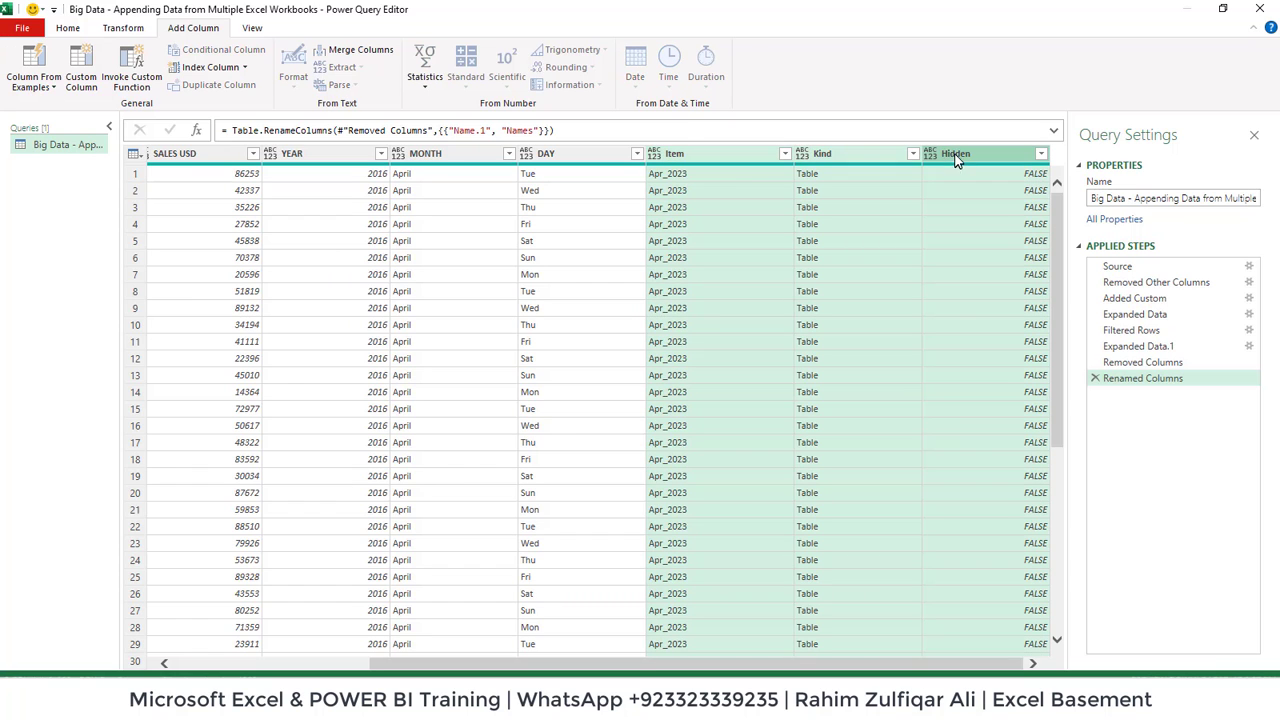
right_click(836, 160)
left_click(877, 185)
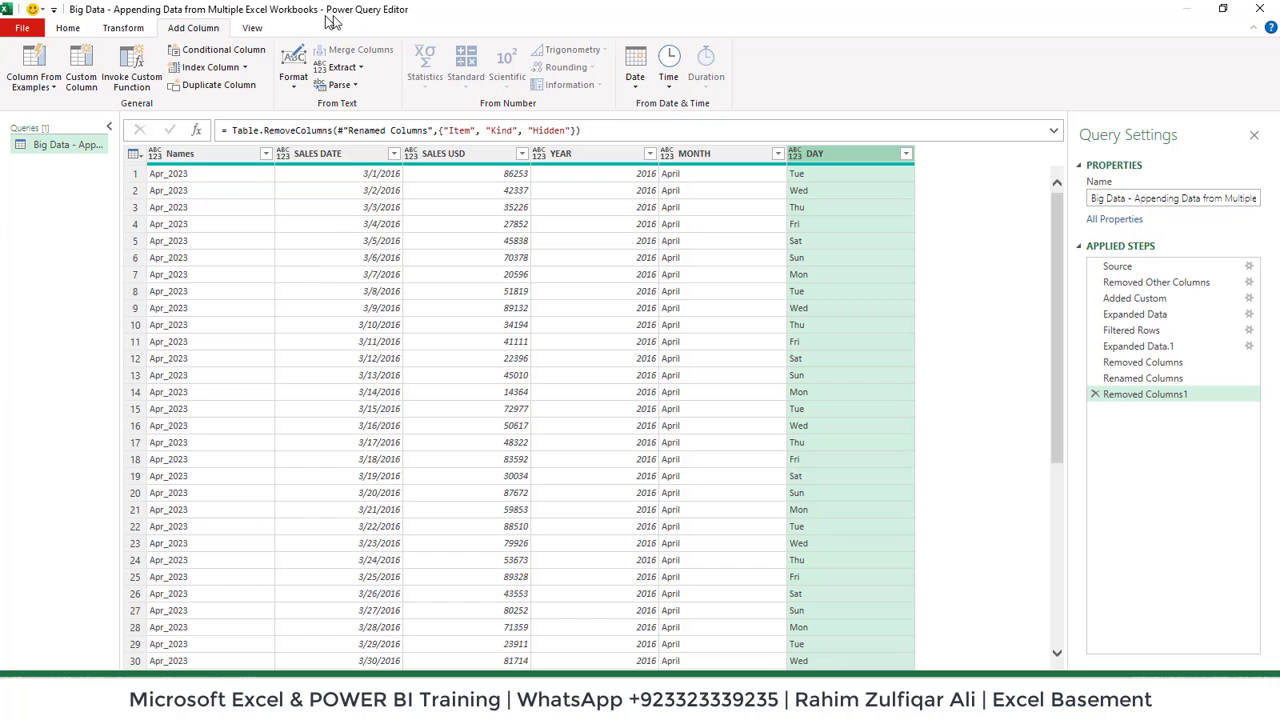
Load the query as a connection only and add its data to the Data Model
left_click(68, 29)
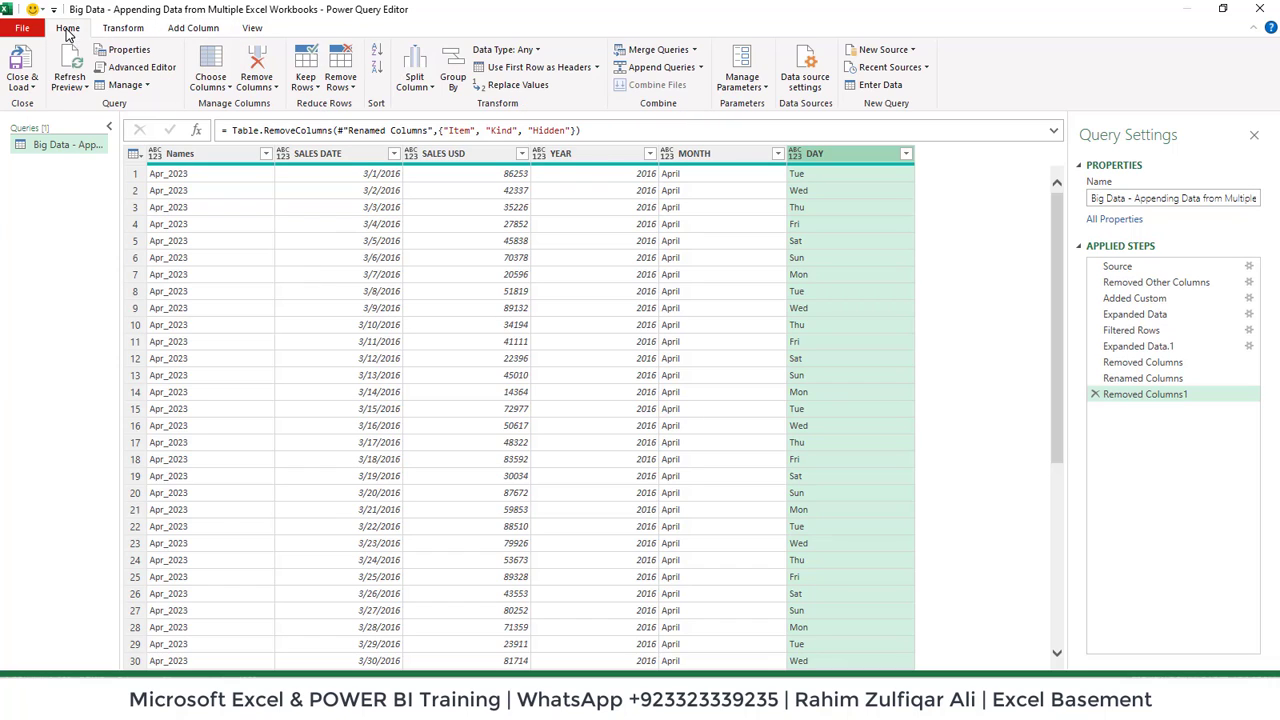
left_click(19, 90)
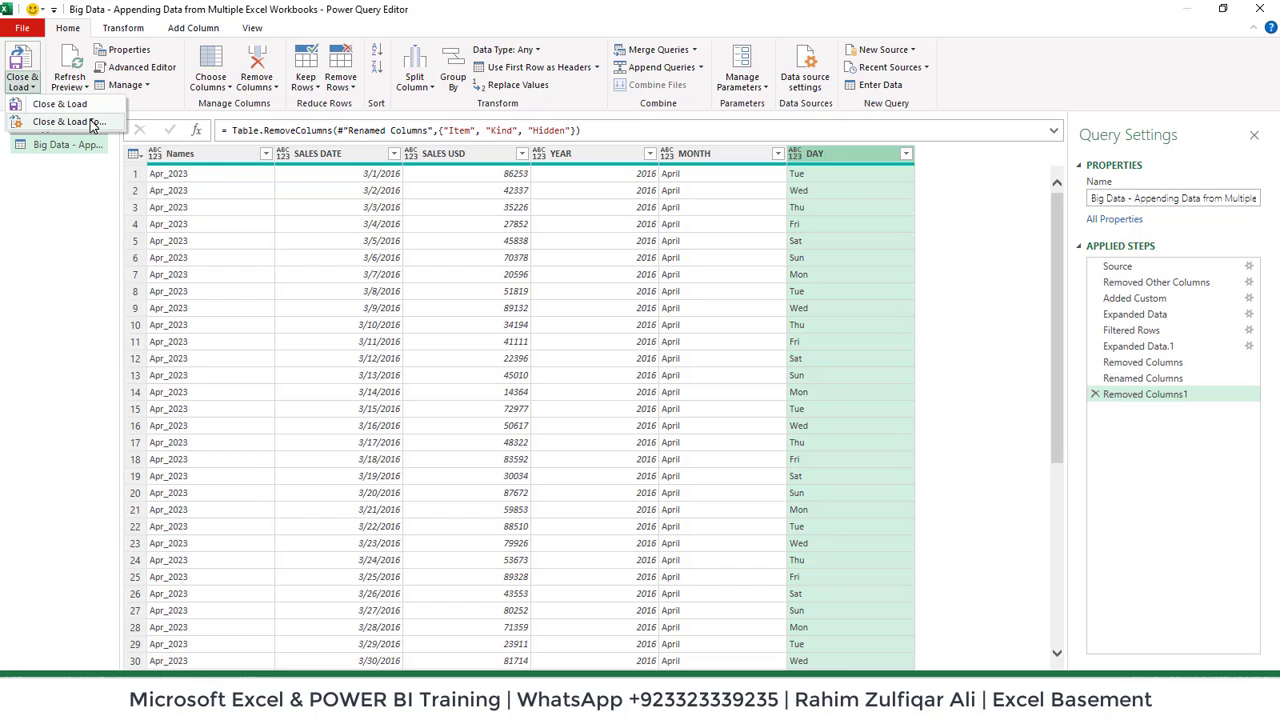
left_click(92, 121)
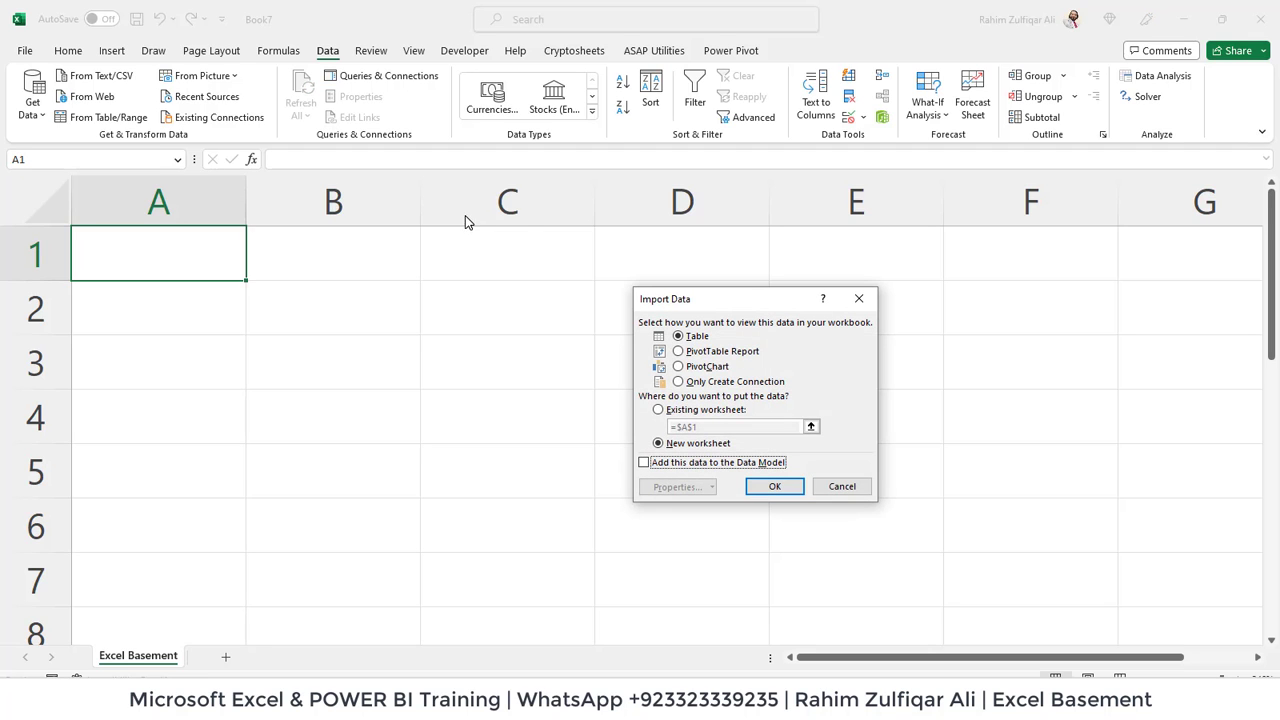
left_click_drag(700, 303, 520, 231)
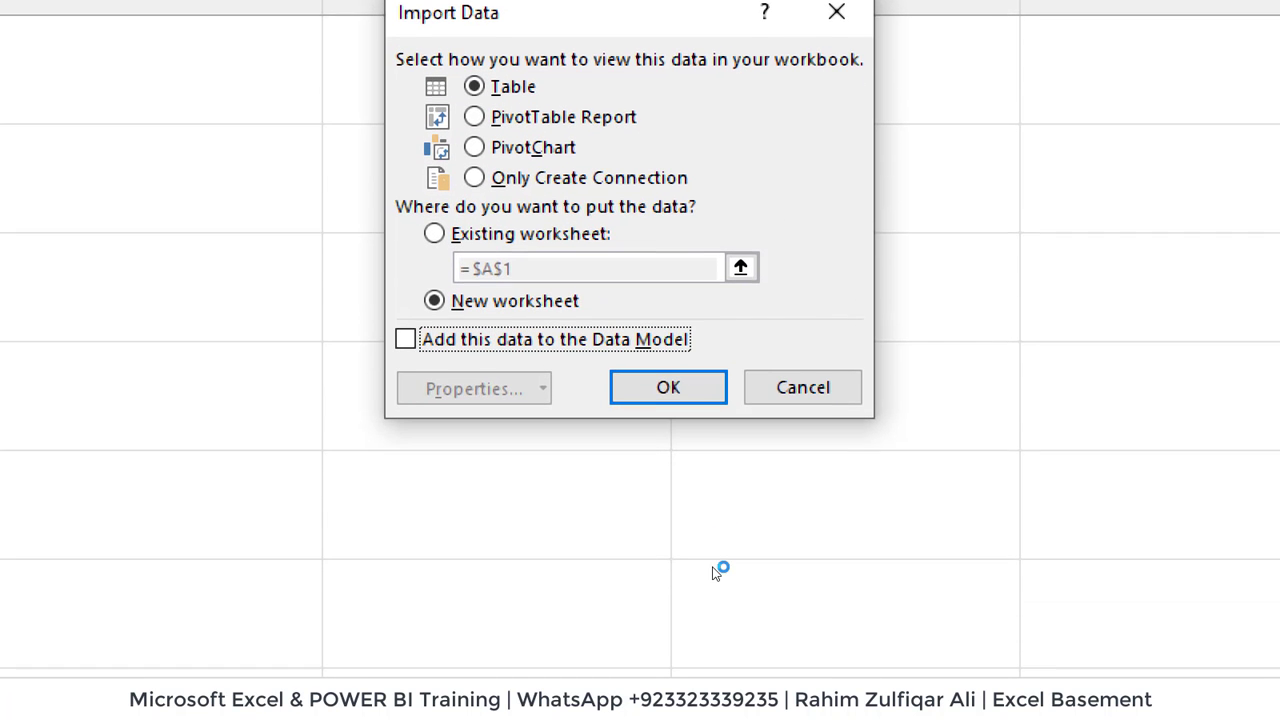
left_click(474, 173)
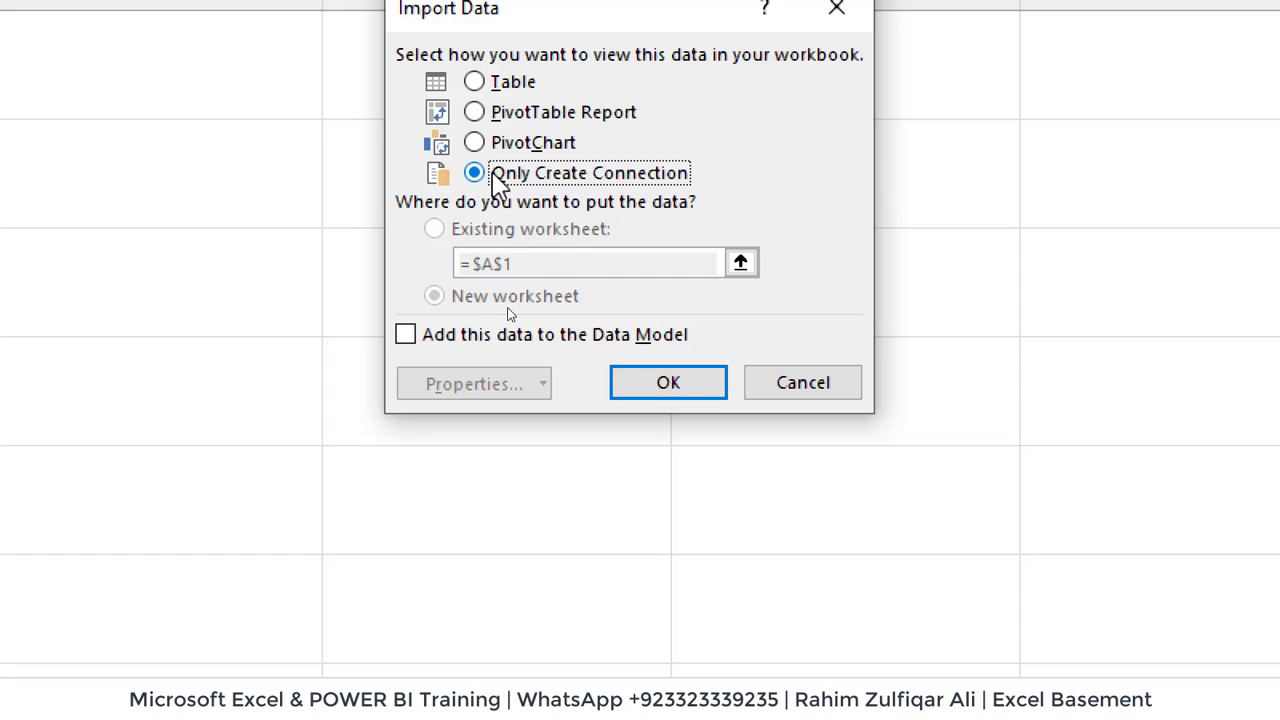
left_click(405, 335)
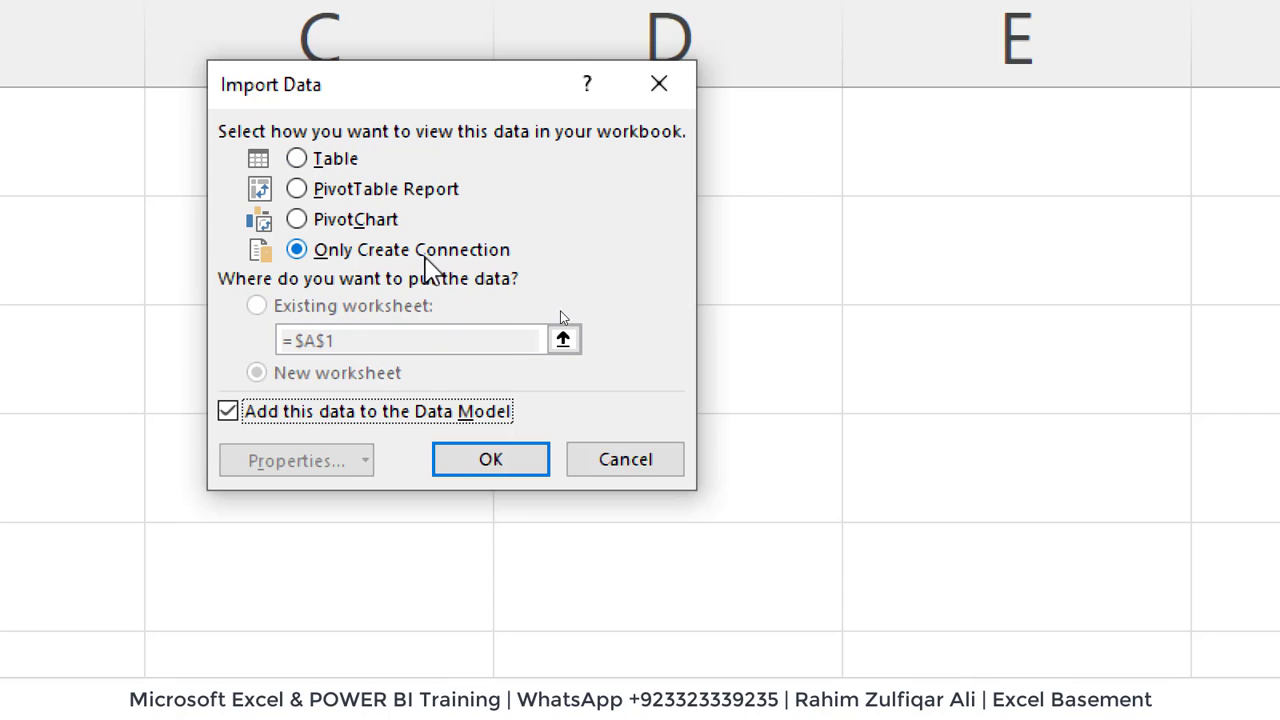
left_click(462, 466)
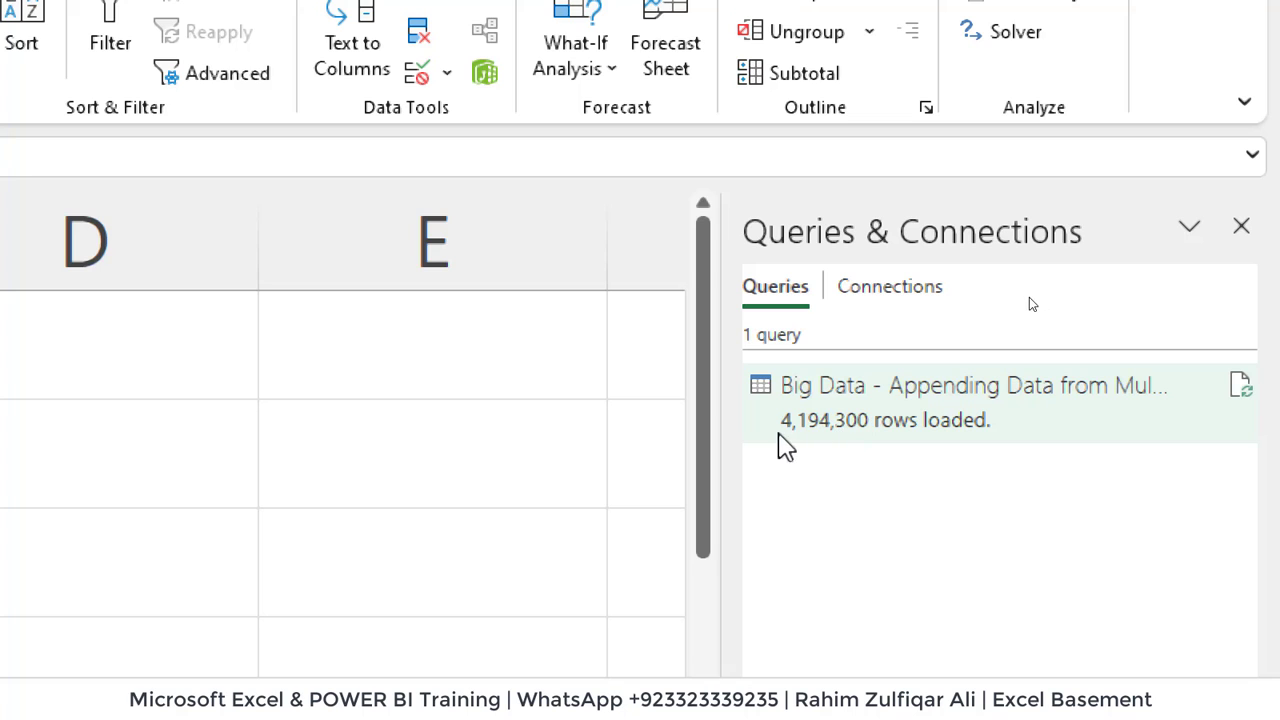
Check the Excel Basement worksheet for loaded rows, selecting cell B2
mouse_move(838, 445)
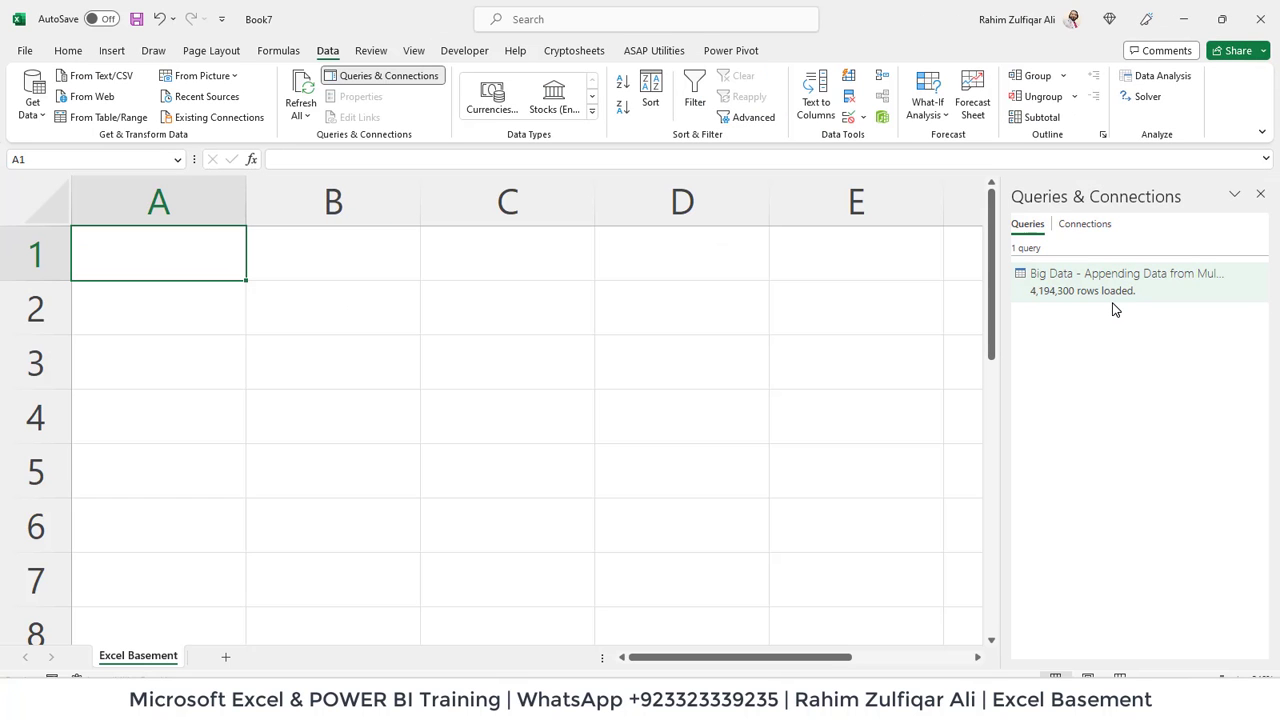
left_click(385, 302)
scroll(536, 452, "down", 14)
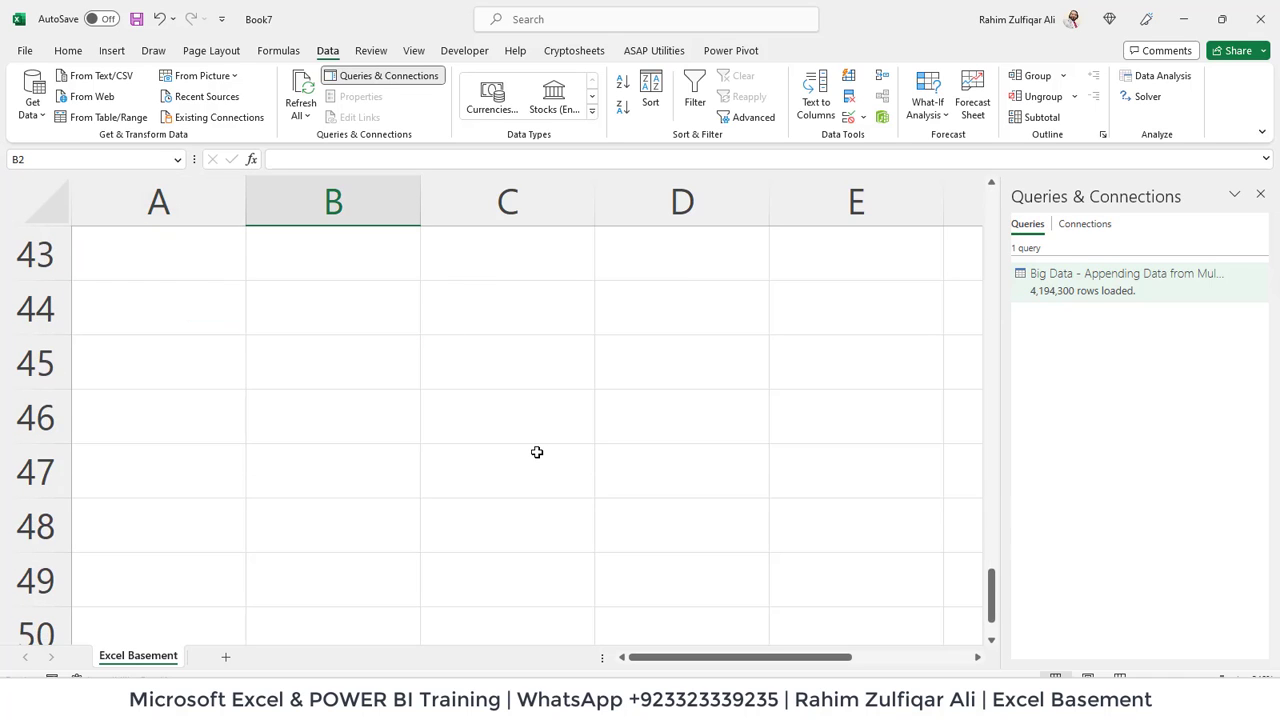
scroll(536, 452, "down", 5)
scroll(536, 452, "up", 19)
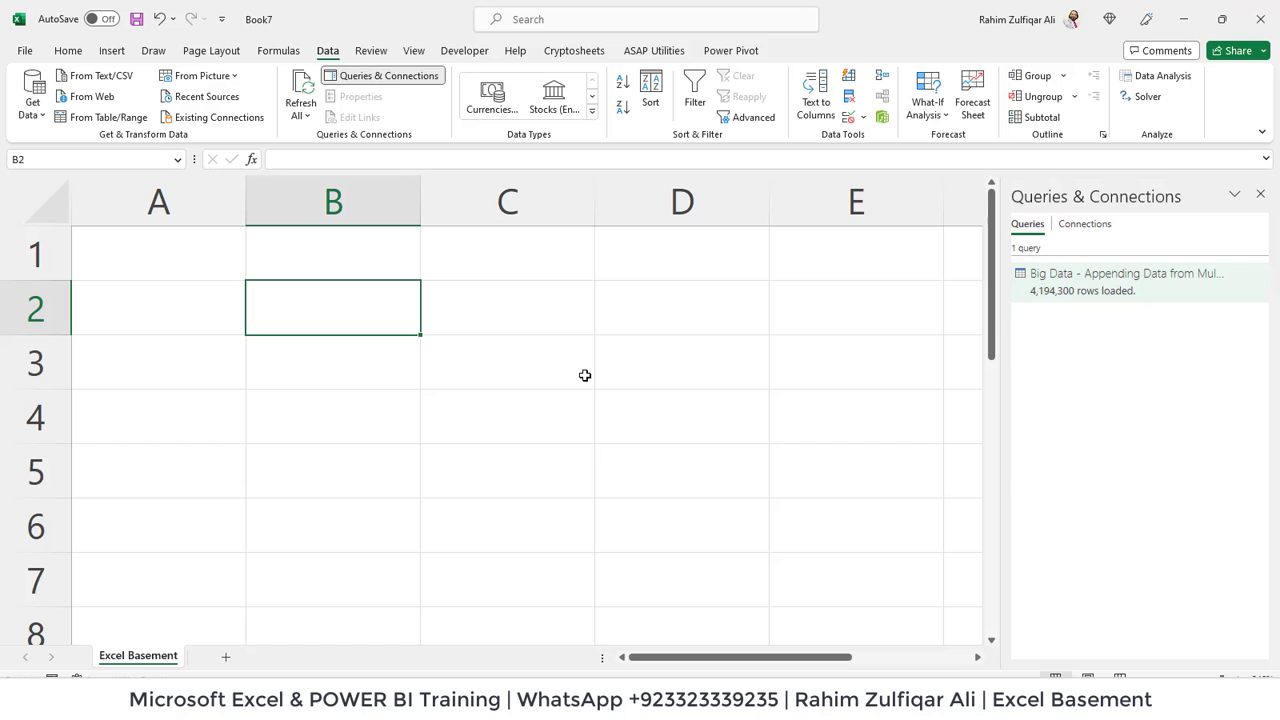
Open the Data Model in Power Pivot and look through the appended sales rows
left_click(729, 52)
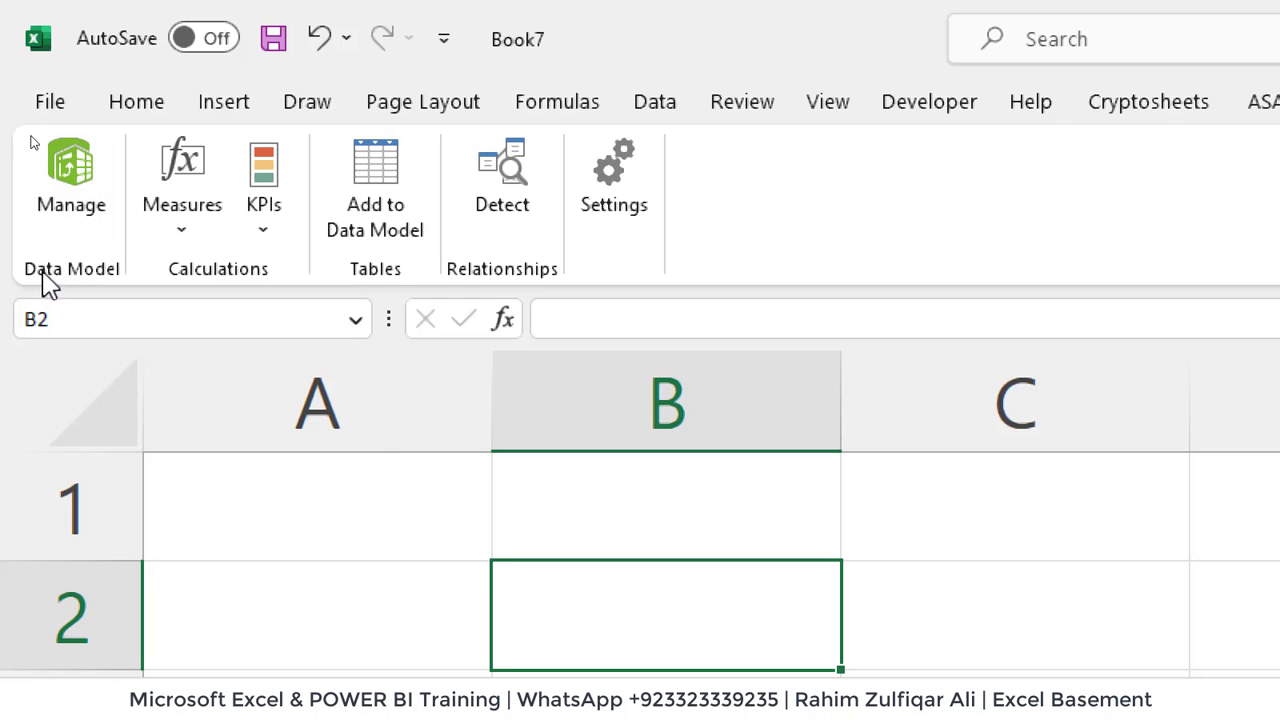
left_click(72, 204)
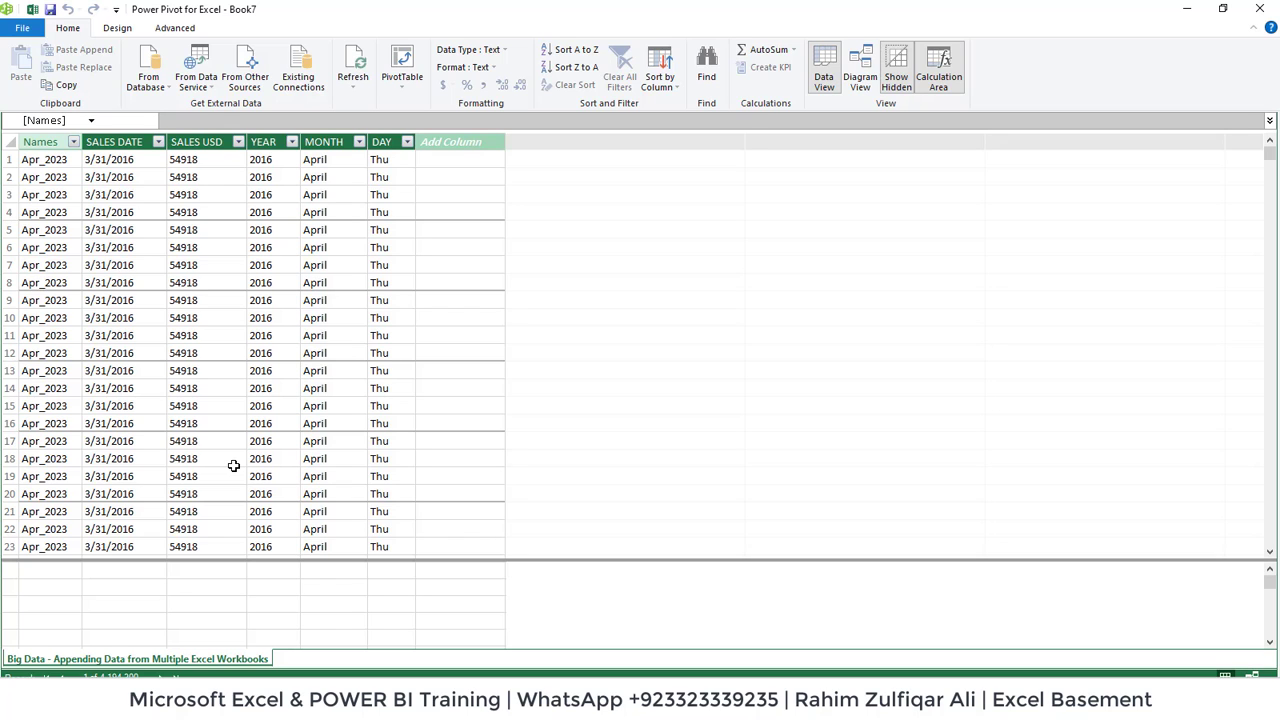
left_click(233, 465)
scroll(233, 465, "down", 11)
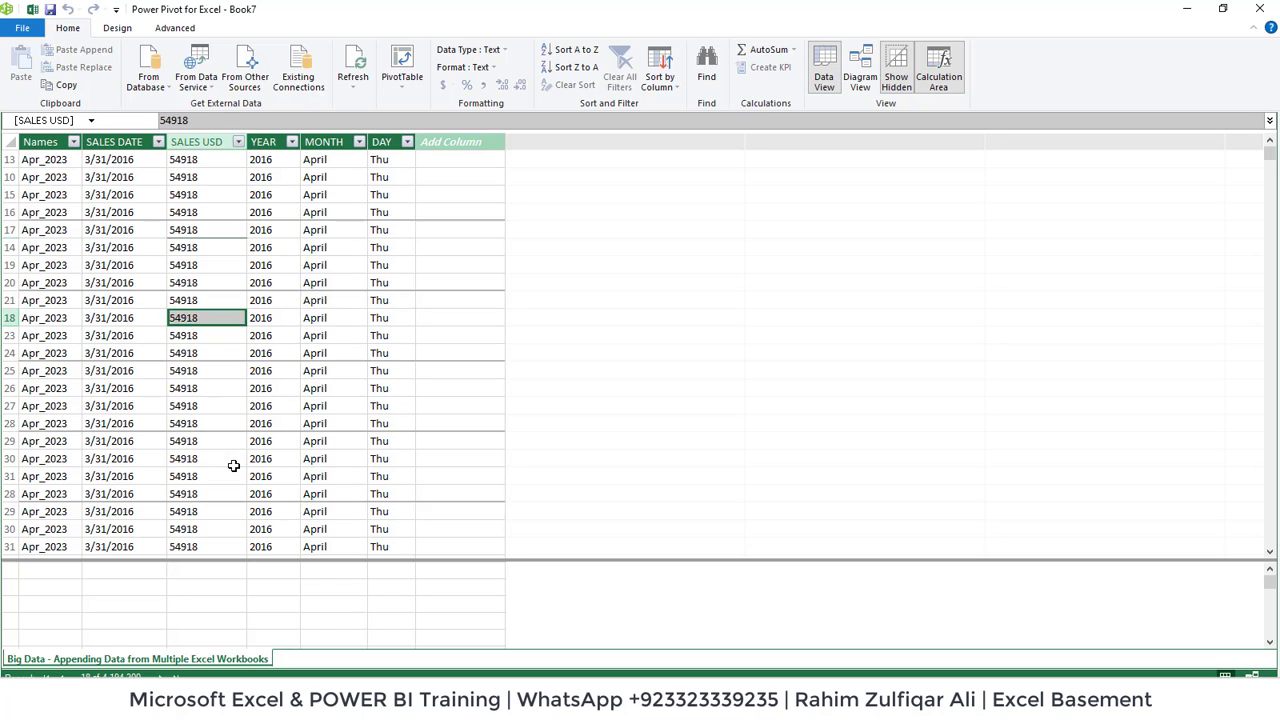
scroll(233, 465, "down", 7)
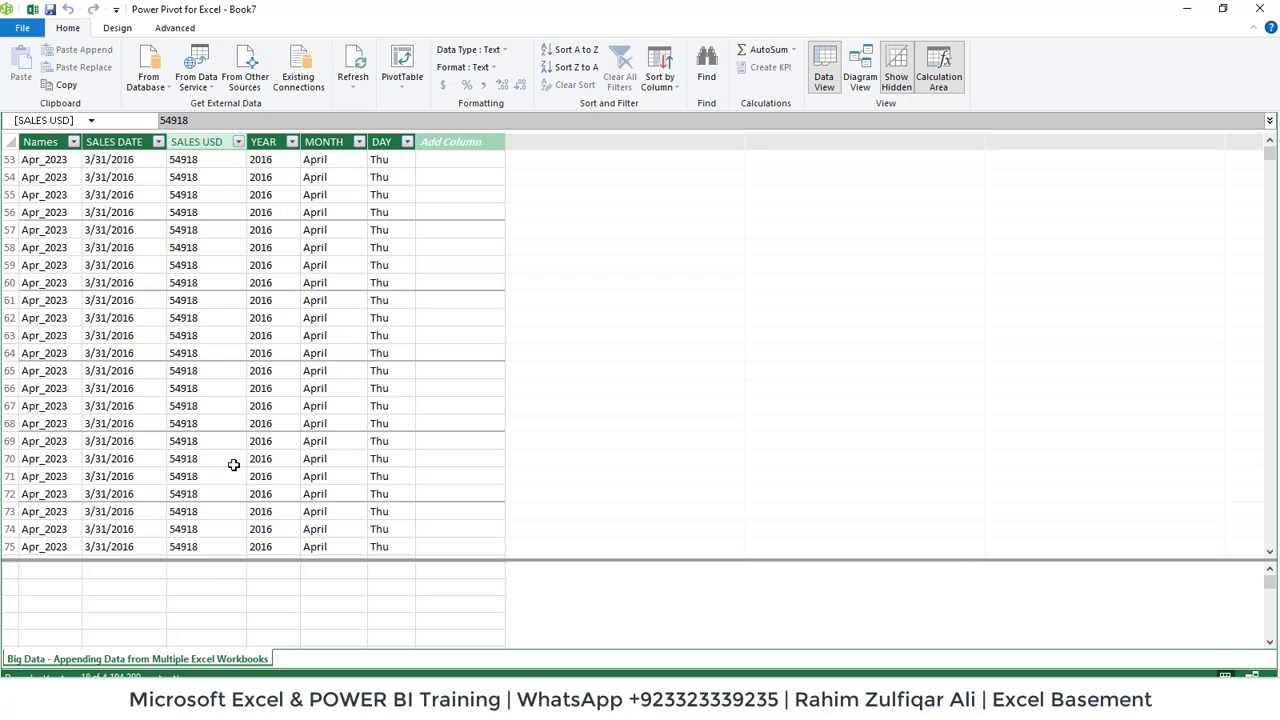
left_click(233, 465)
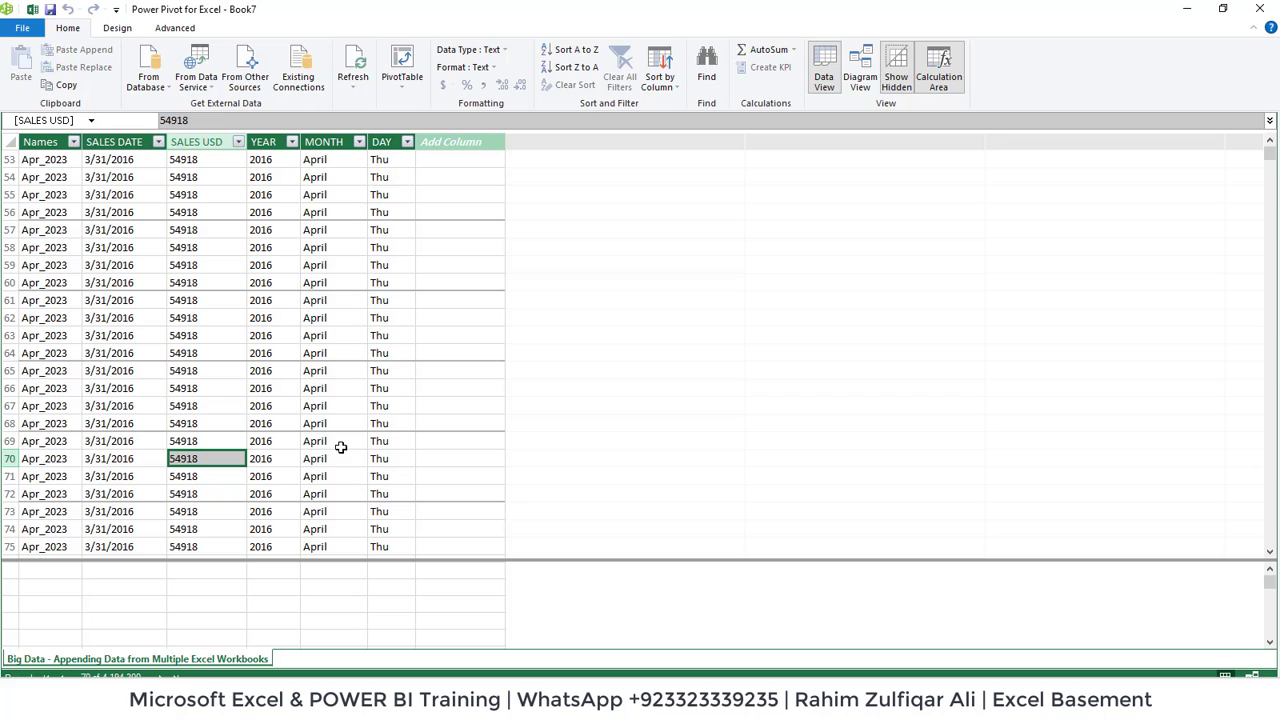
left_click(320, 320)
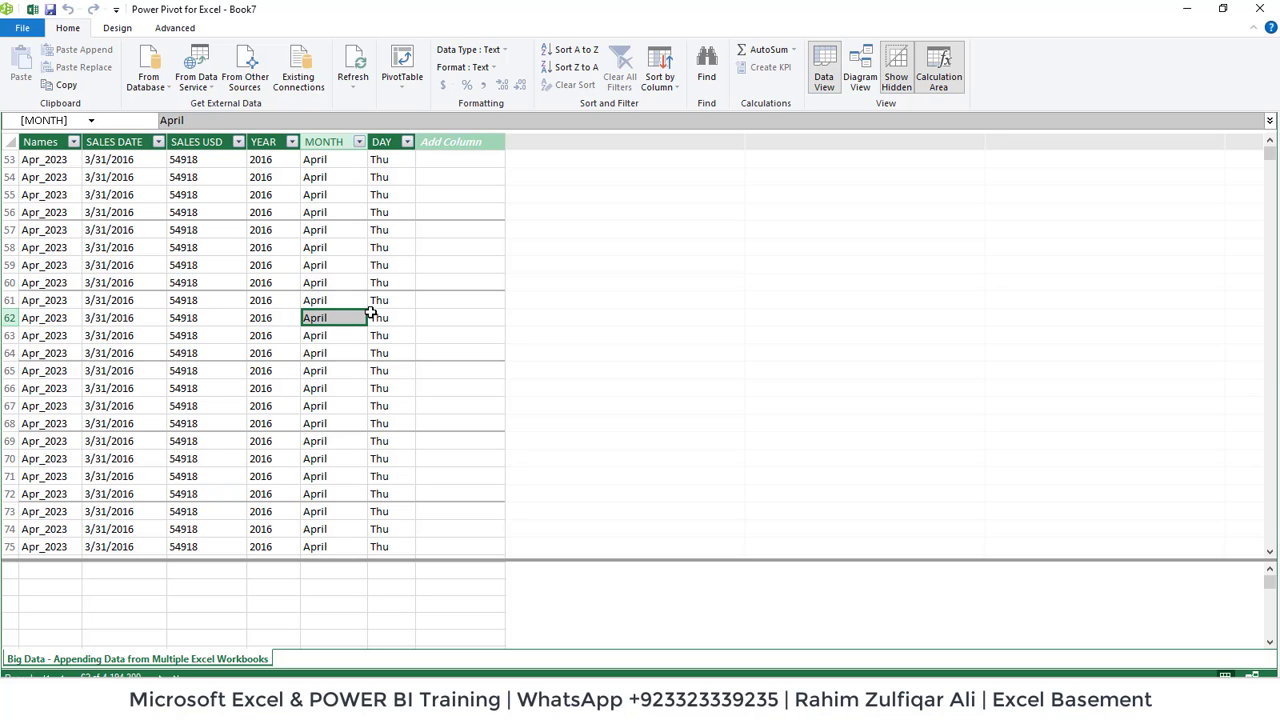
left_click(340, 262)
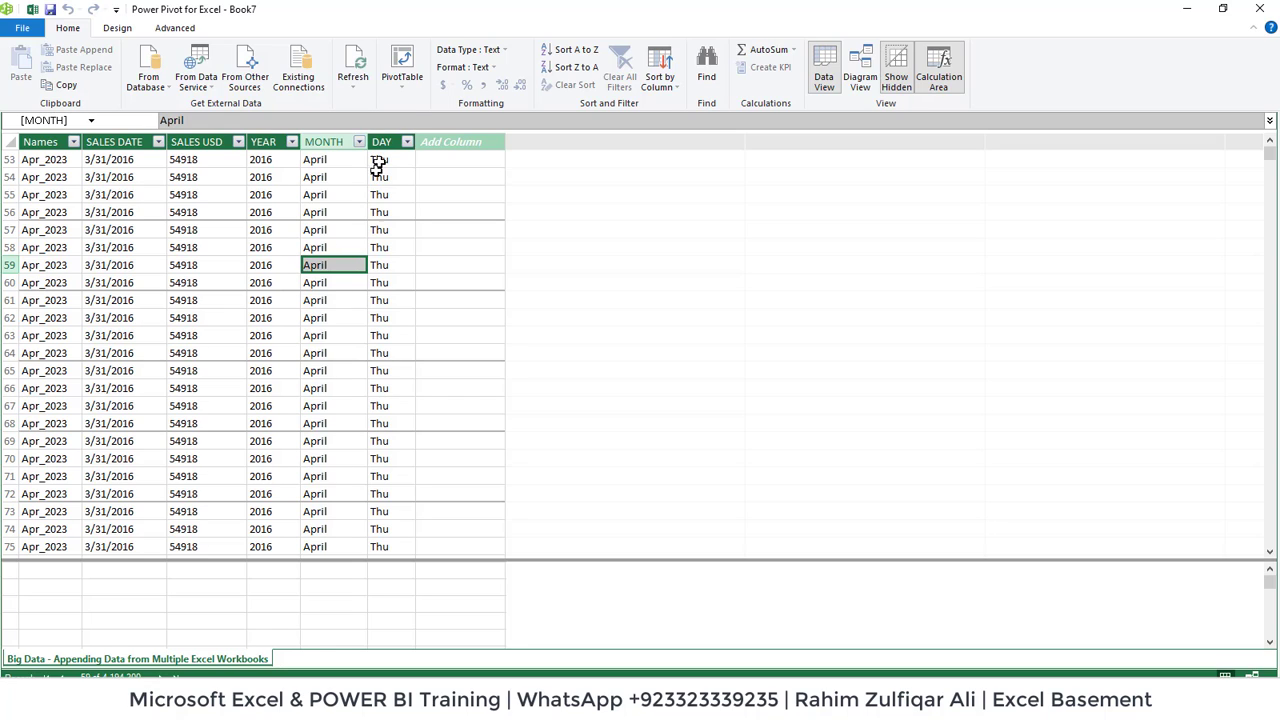
Create a PivotTable from the Data Model in the existing Excel Basement worksheet at cell B2
left_click(404, 84)
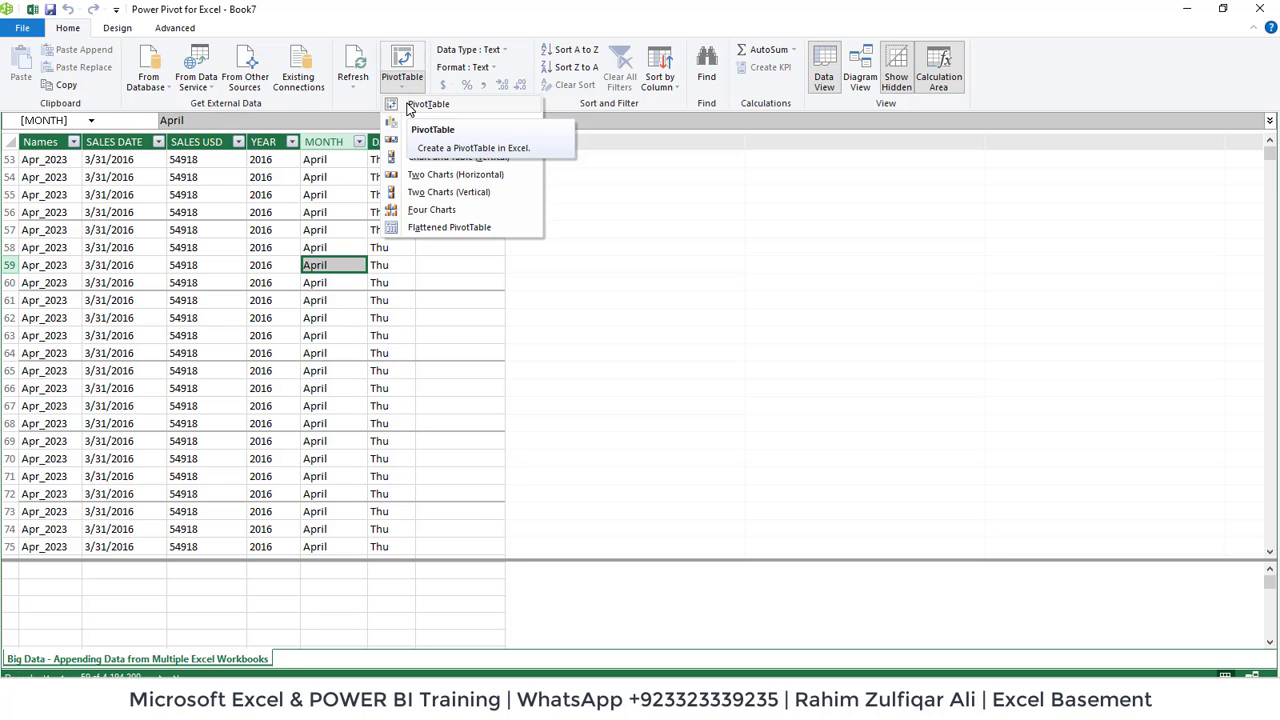
left_click(270, 247)
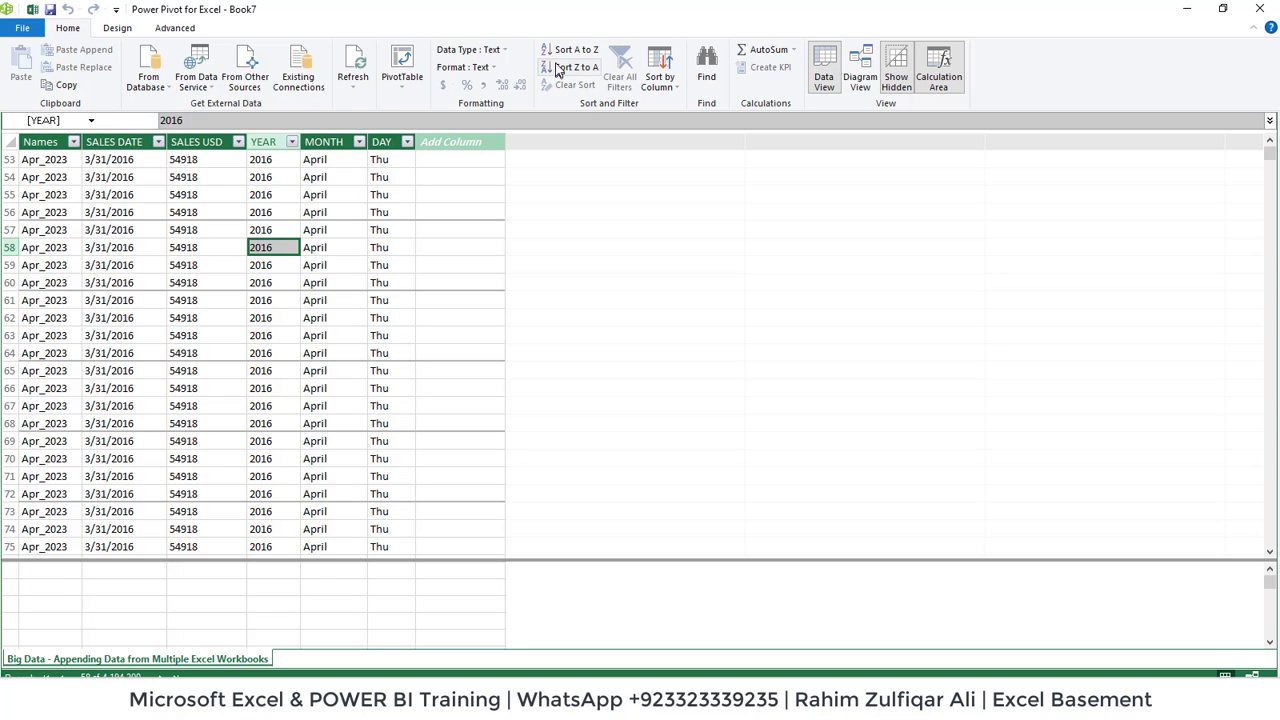
left_click(398, 86)
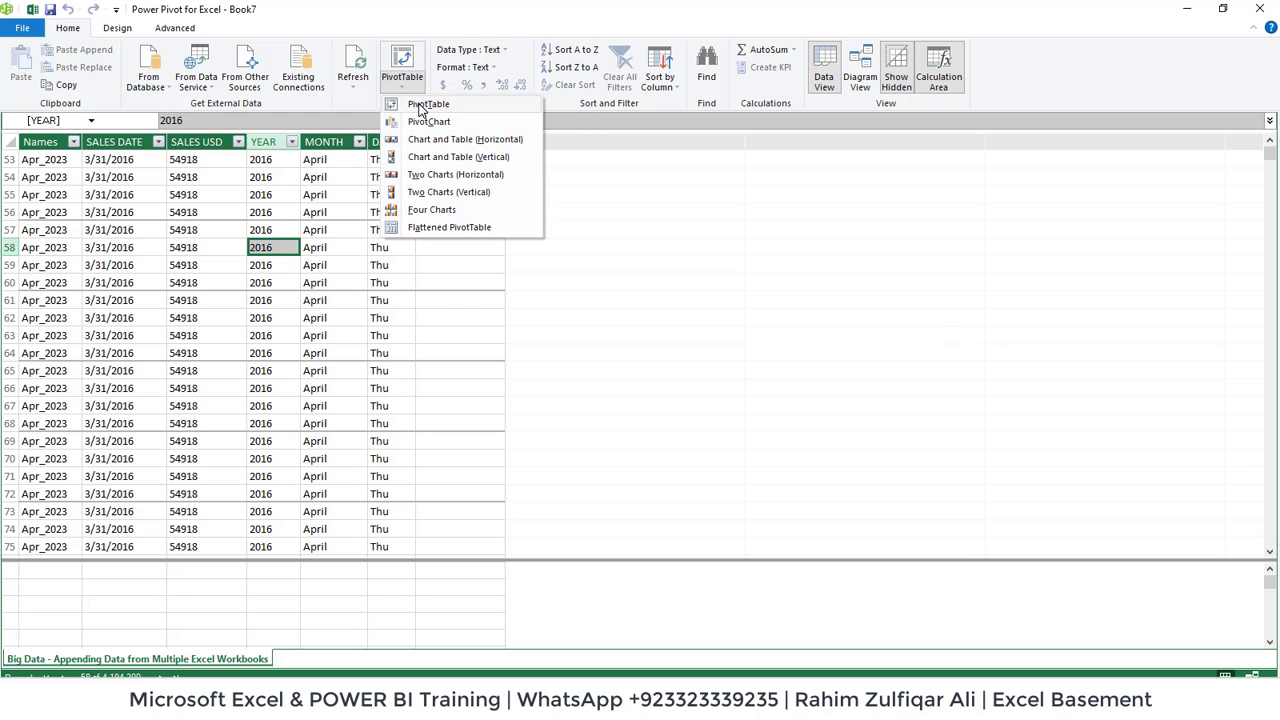
left_click(421, 107)
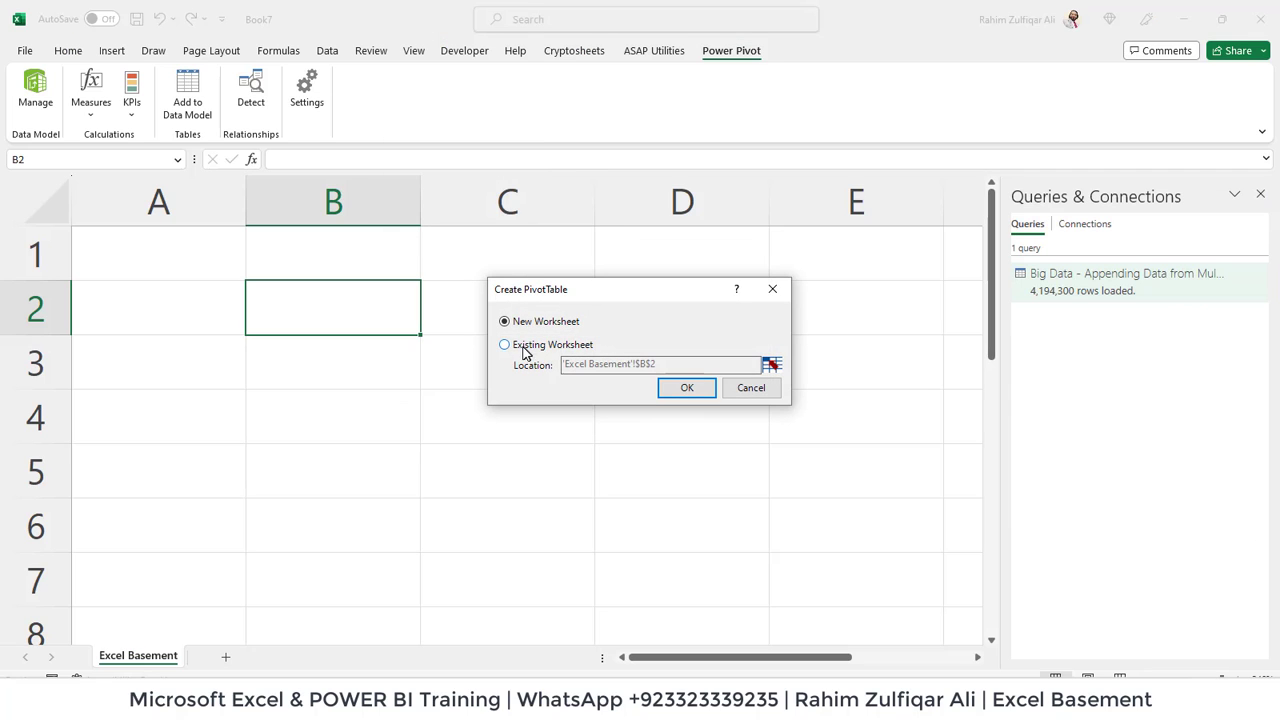
left_click(540, 346)
left_click(771, 364)
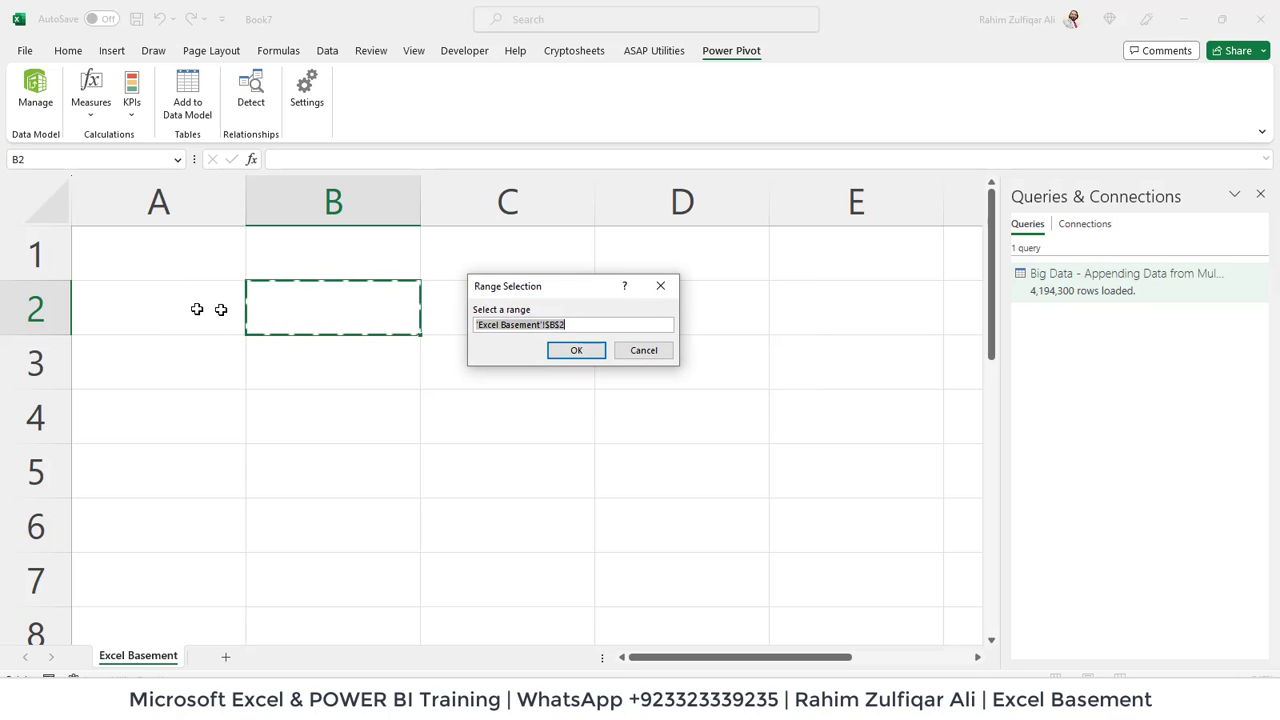
left_click(565, 350)
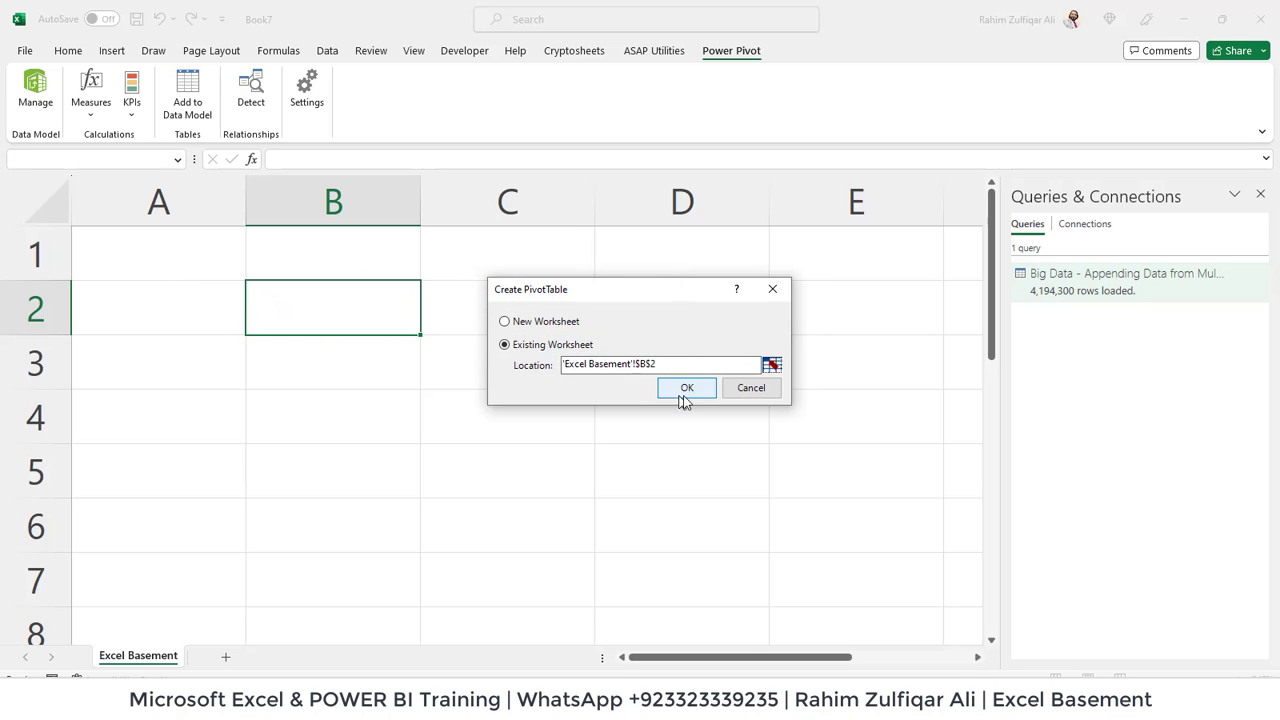
left_click(686, 390)
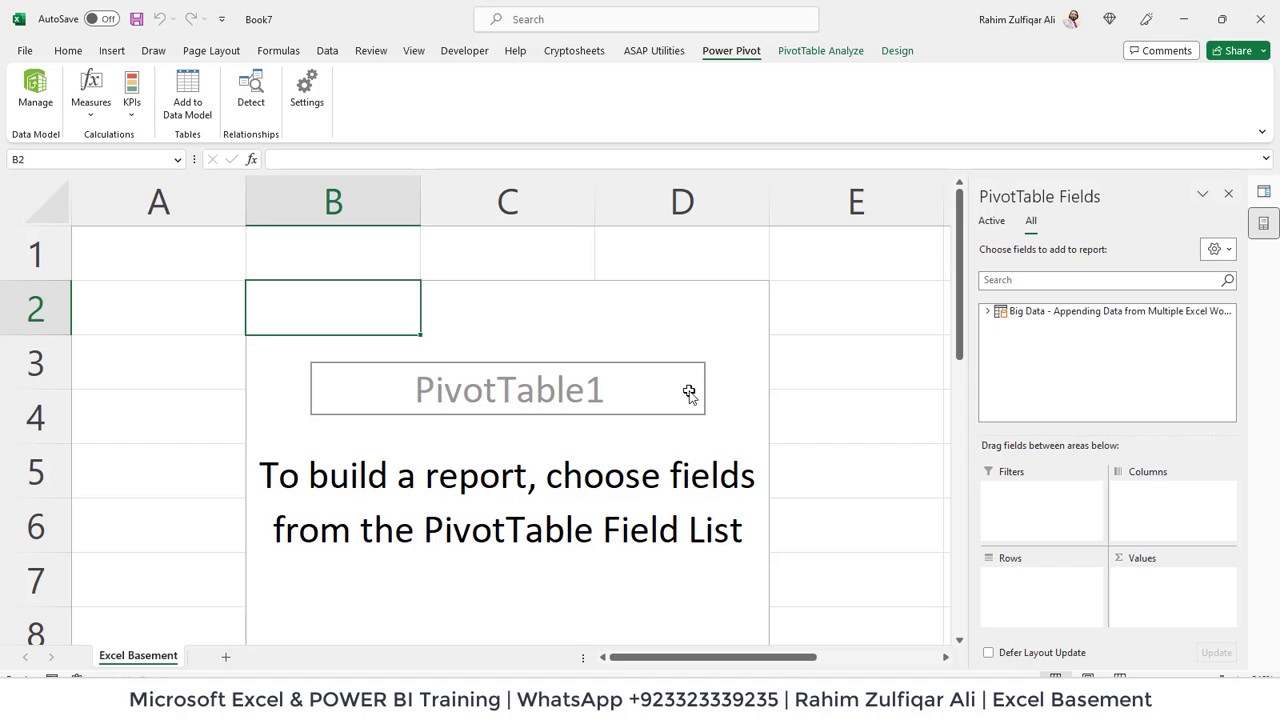
Add the MONTH field to the PivotTable's rows and to its values as a count
left_click(988, 312)
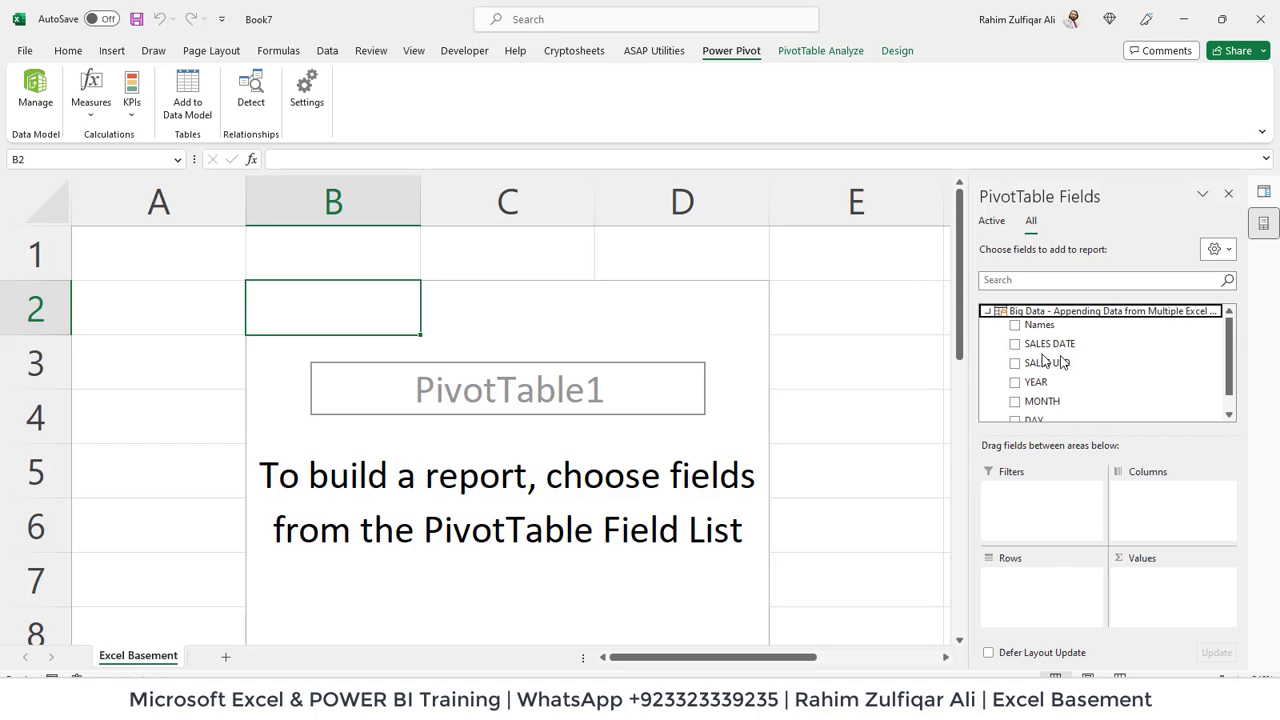
scroll(1082, 360, "down", 1)
left_click_drag(1071, 388, 1045, 612)
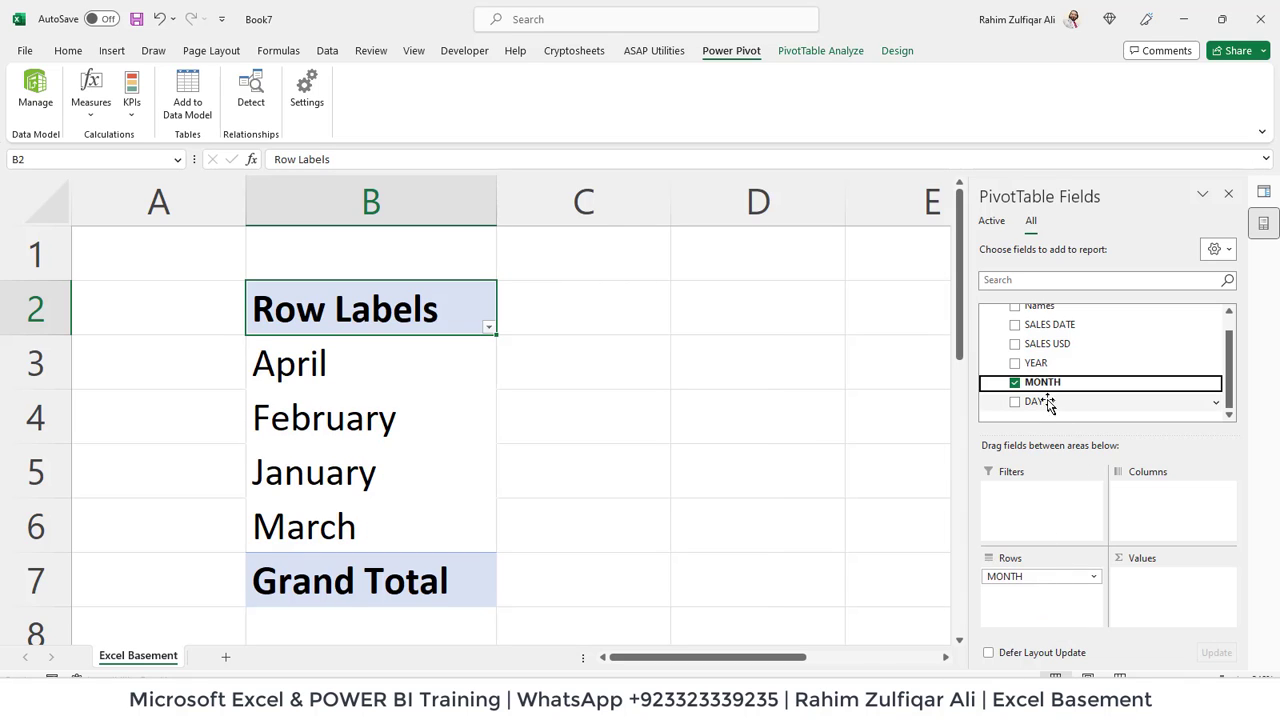
left_click_drag(1050, 384, 1160, 595)
Examine the row count of each month and the grand total in the PivotTable
left_click(678, 574)
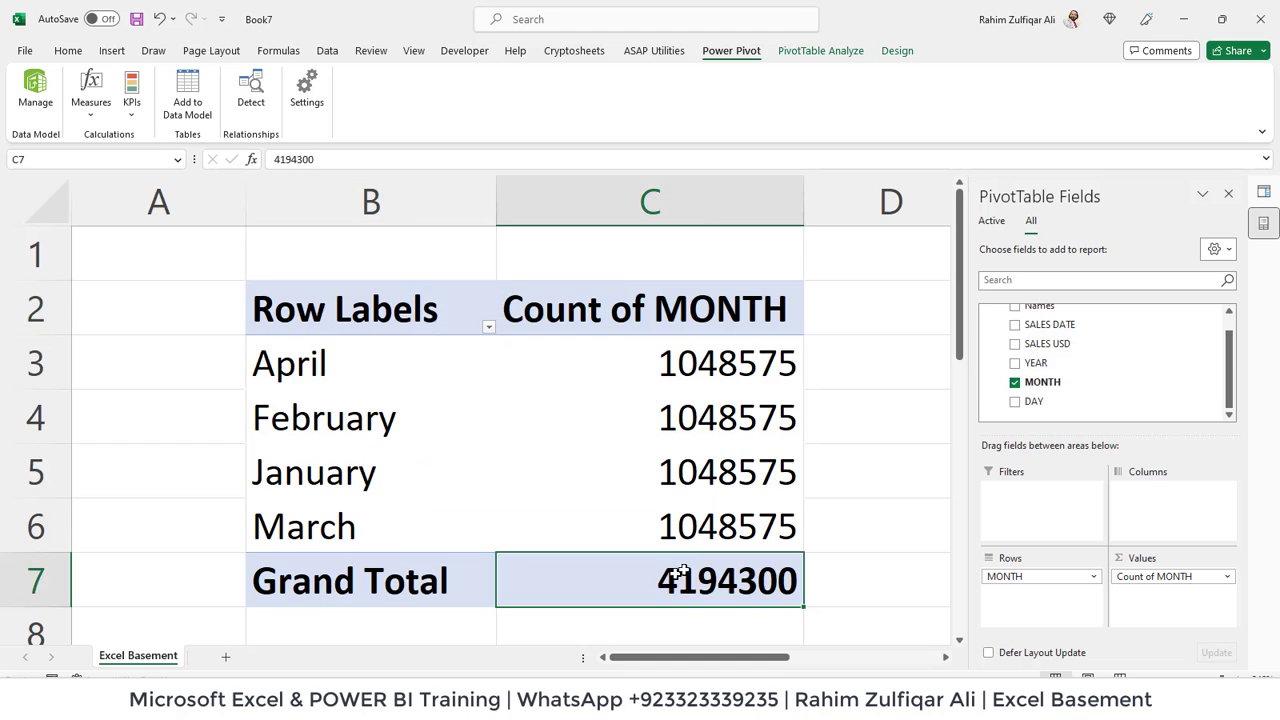
left_click(695, 373)
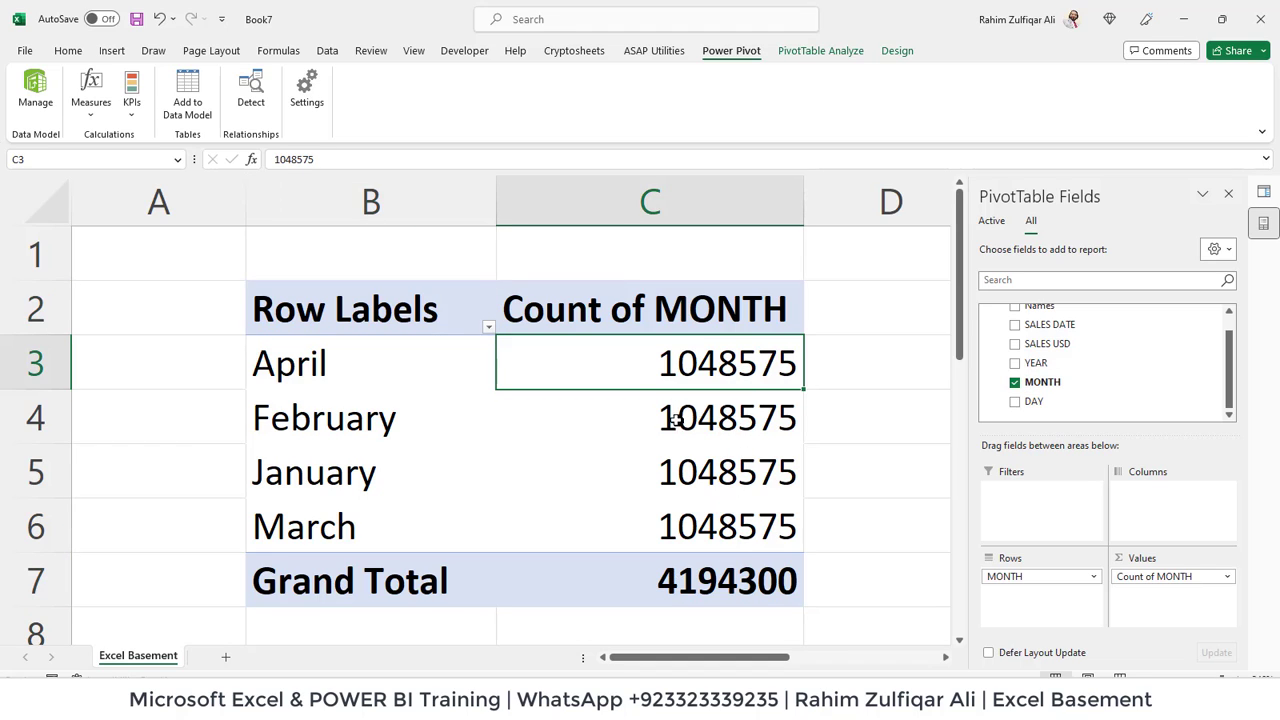
key("Down")
key("Down")
key("Down")
key("Down")
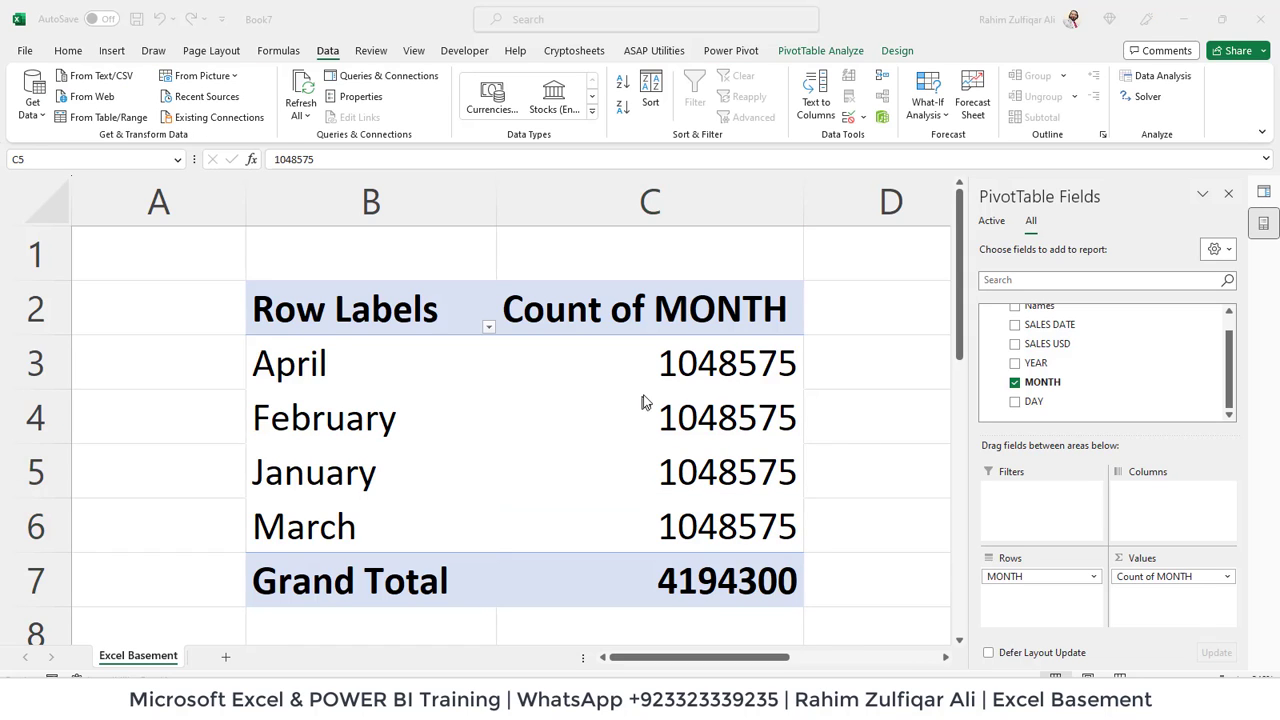
Show the workbook's queries and connections and check the options of the Big Data query
left_click(688, 366)
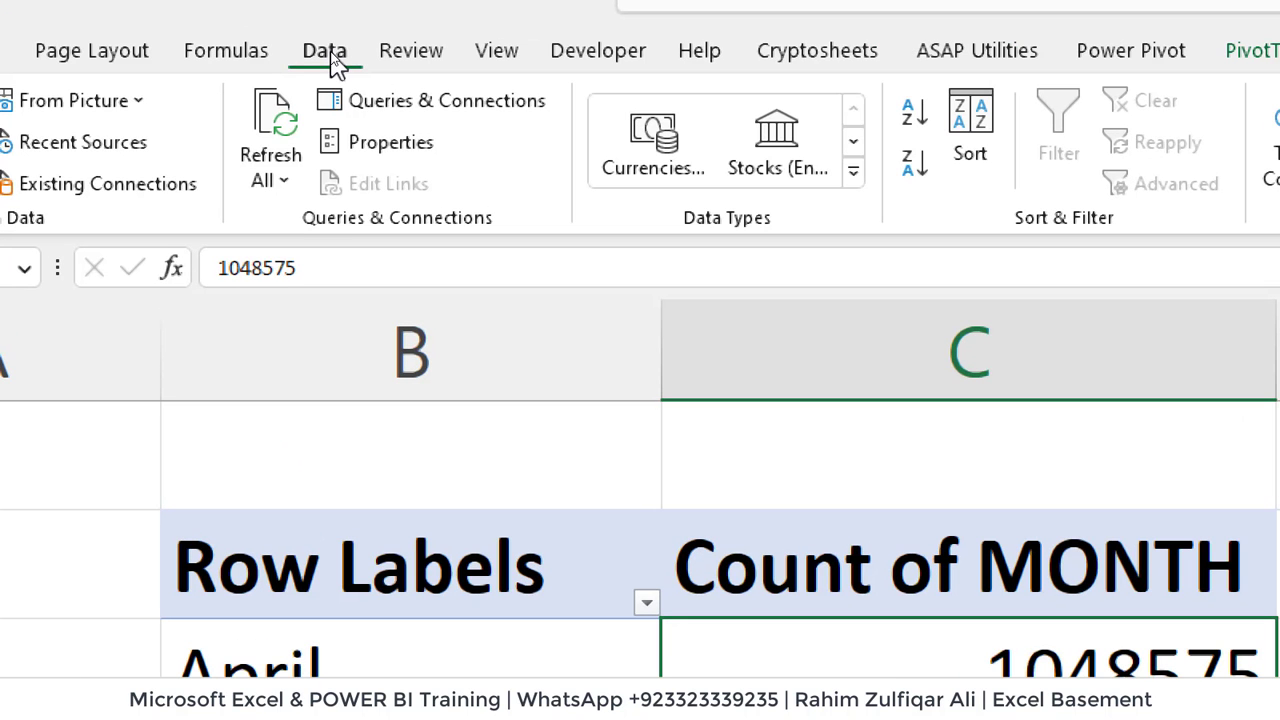
left_click(358, 98)
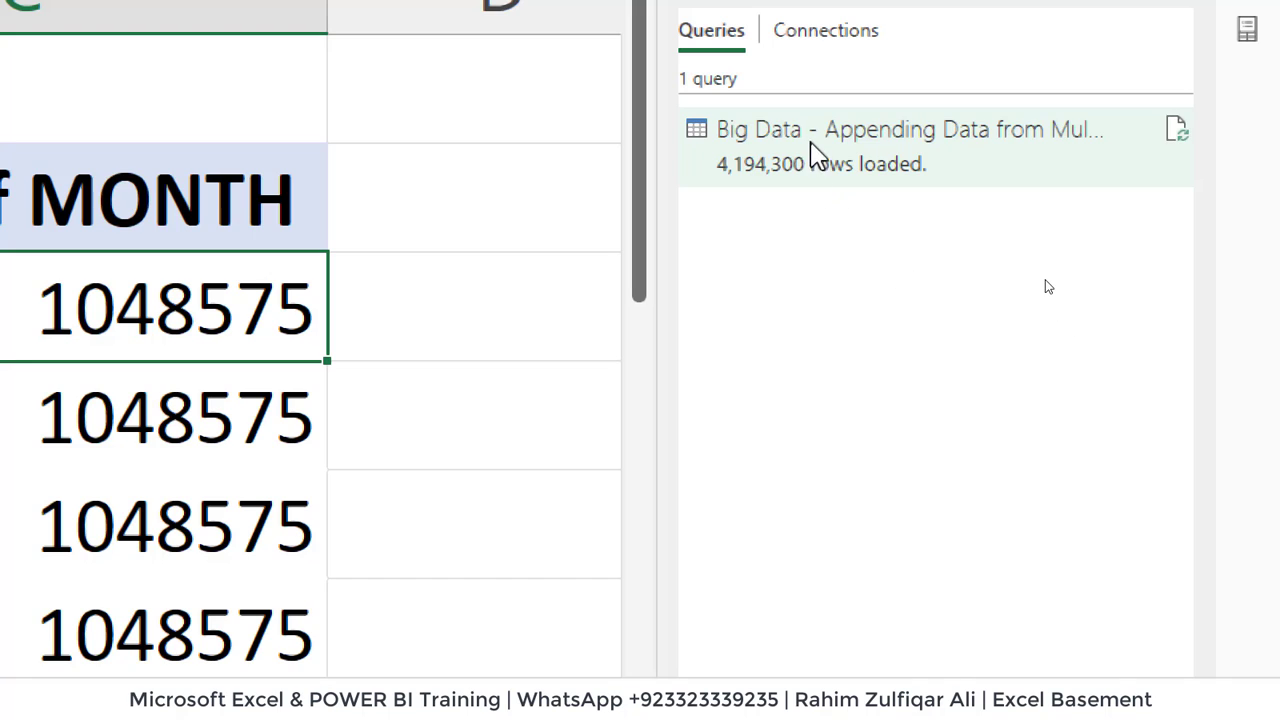
right_click(814, 518)
left_click(895, 245)
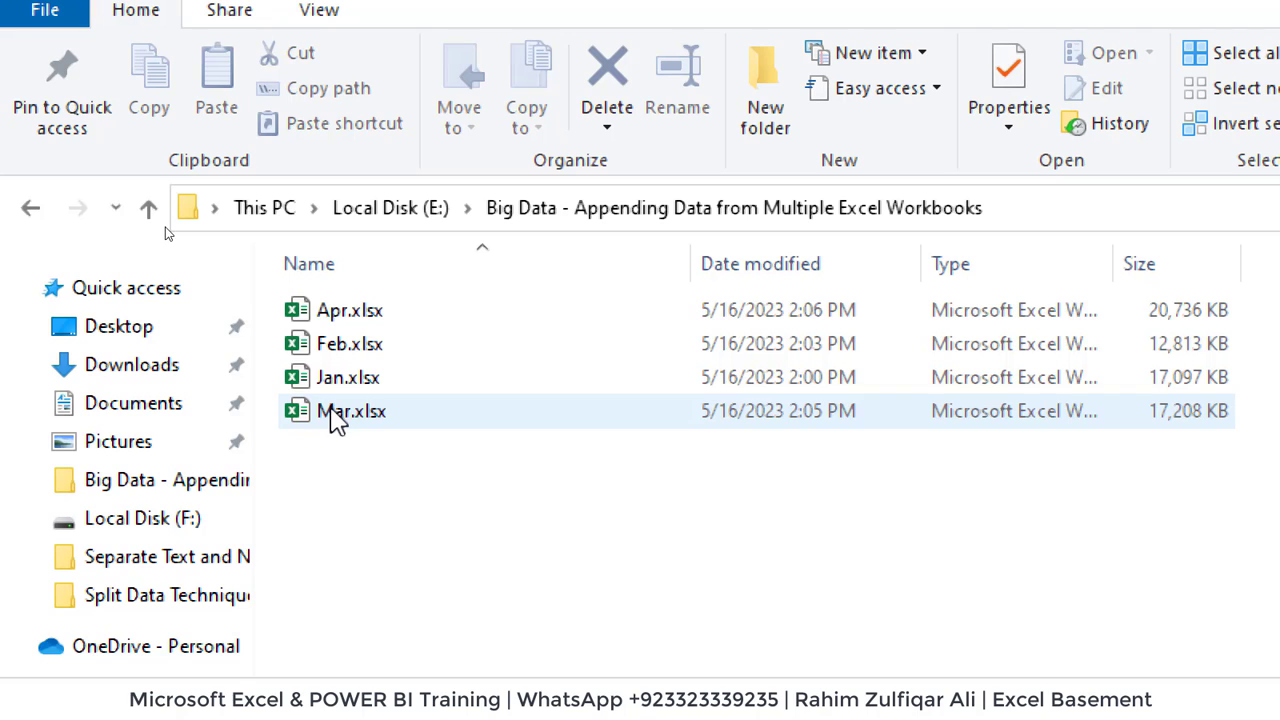
Switch to File Explorer and duplicate Jan.xlsx within the source workbooks folder
left_click(338, 384)
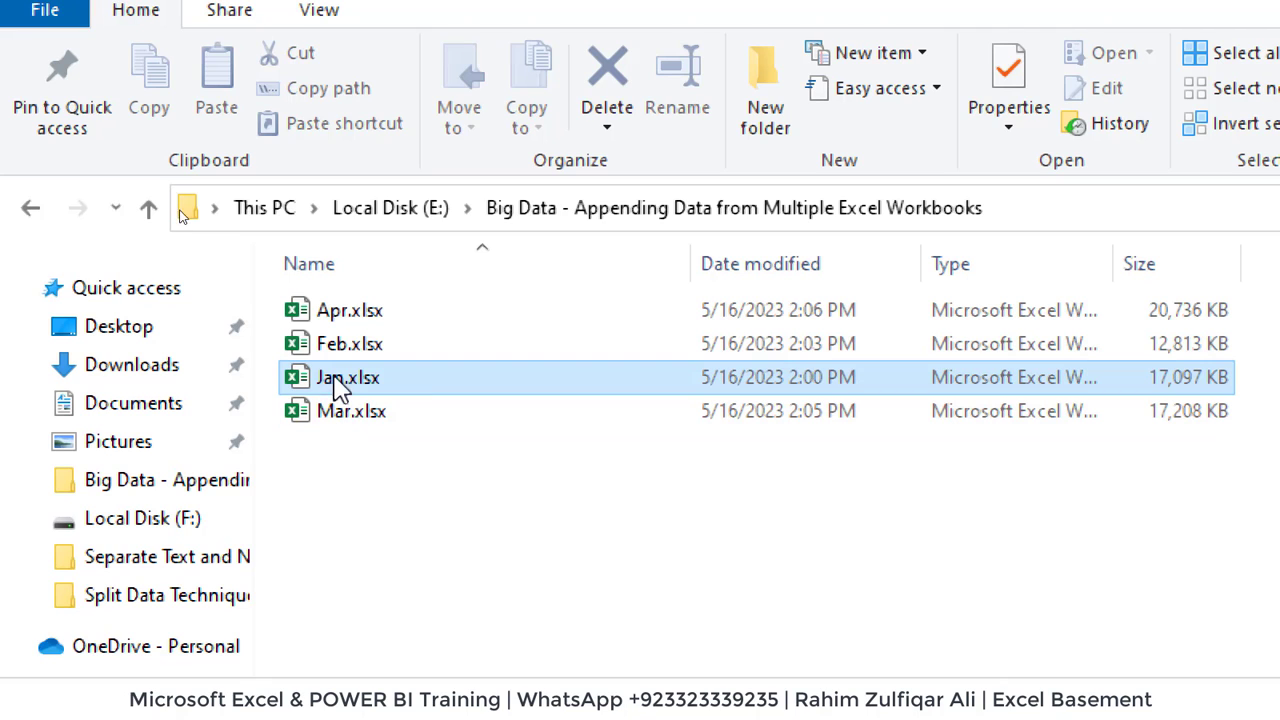
key("ctrl+c")
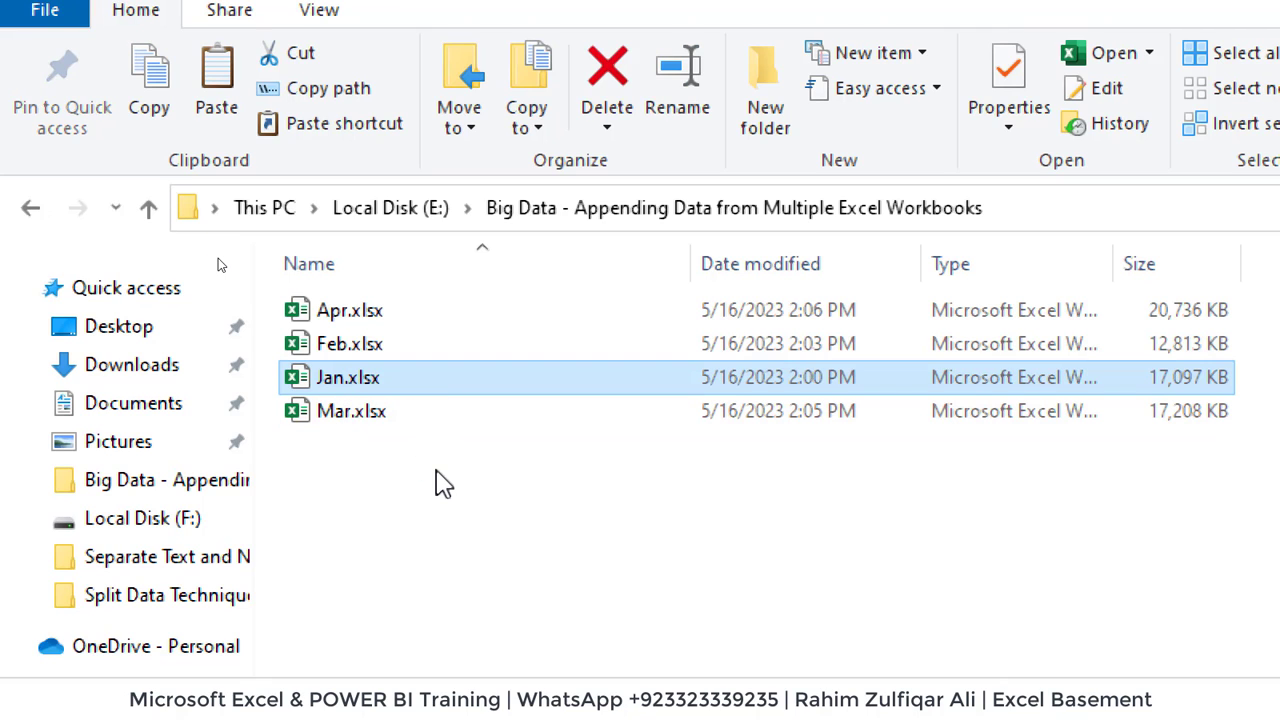
key("ctrl+v")
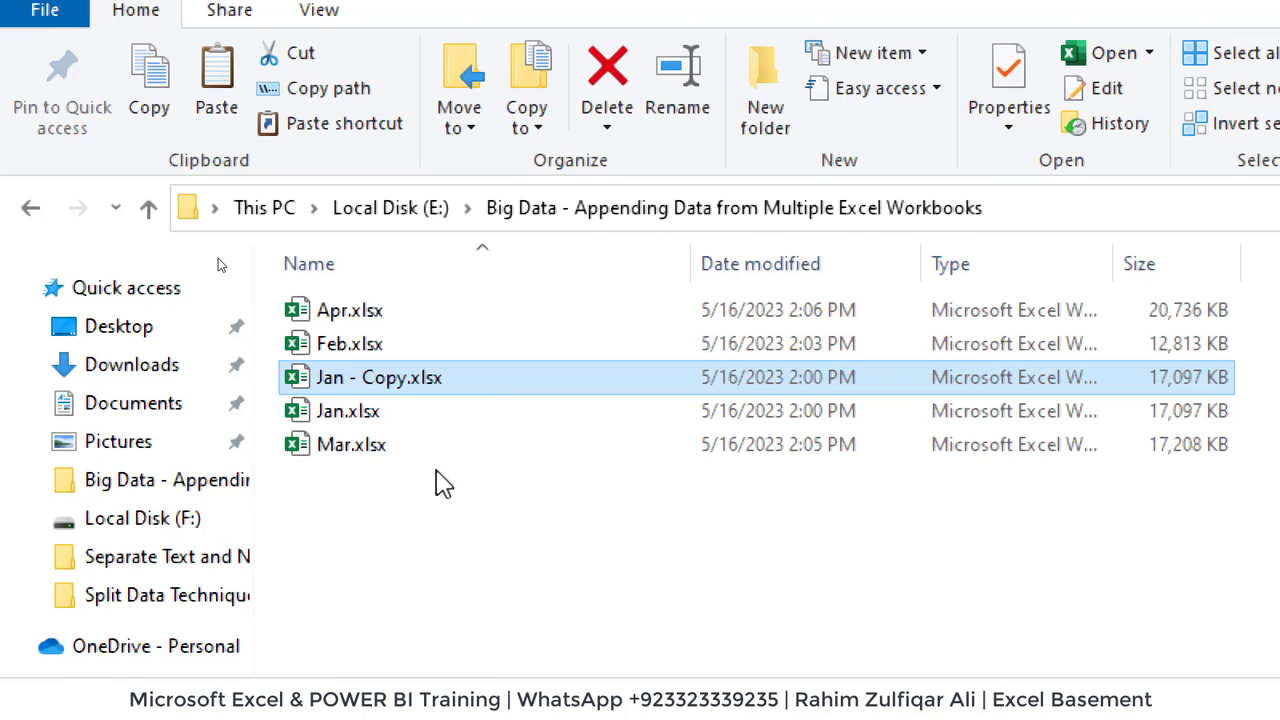
Rename the duplicated January workbook in the source folder as May
key("F2")
type("May")
key("Return")
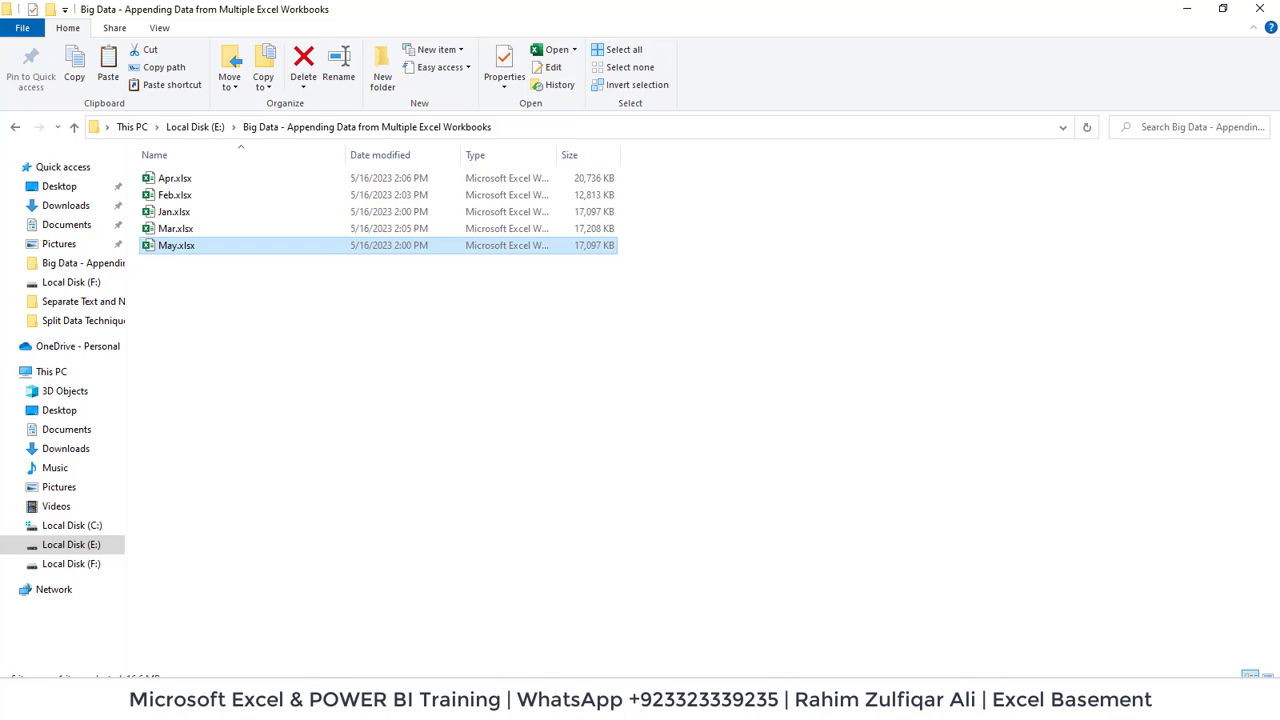
Switch to the Book7 workbook in Excel and refresh all its data so the query picks up the new source file
mouse_move(296, 712)
left_click(380, 620)
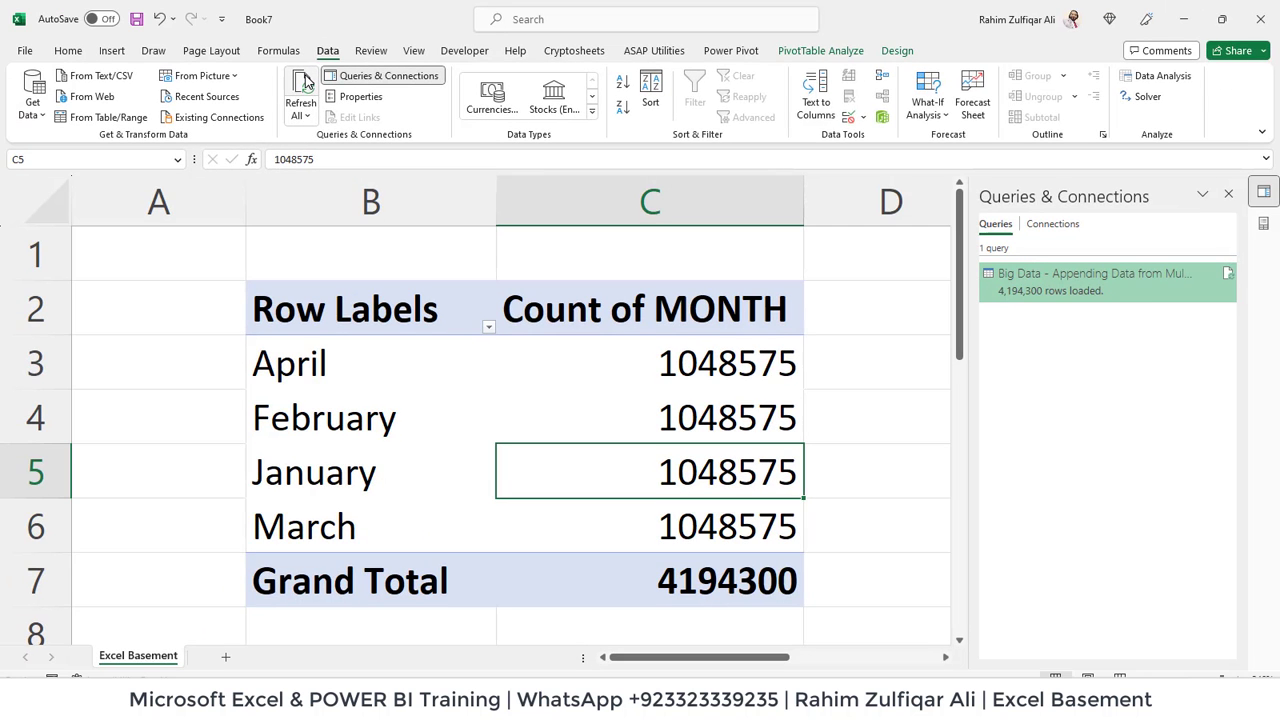
left_click(306, 82)
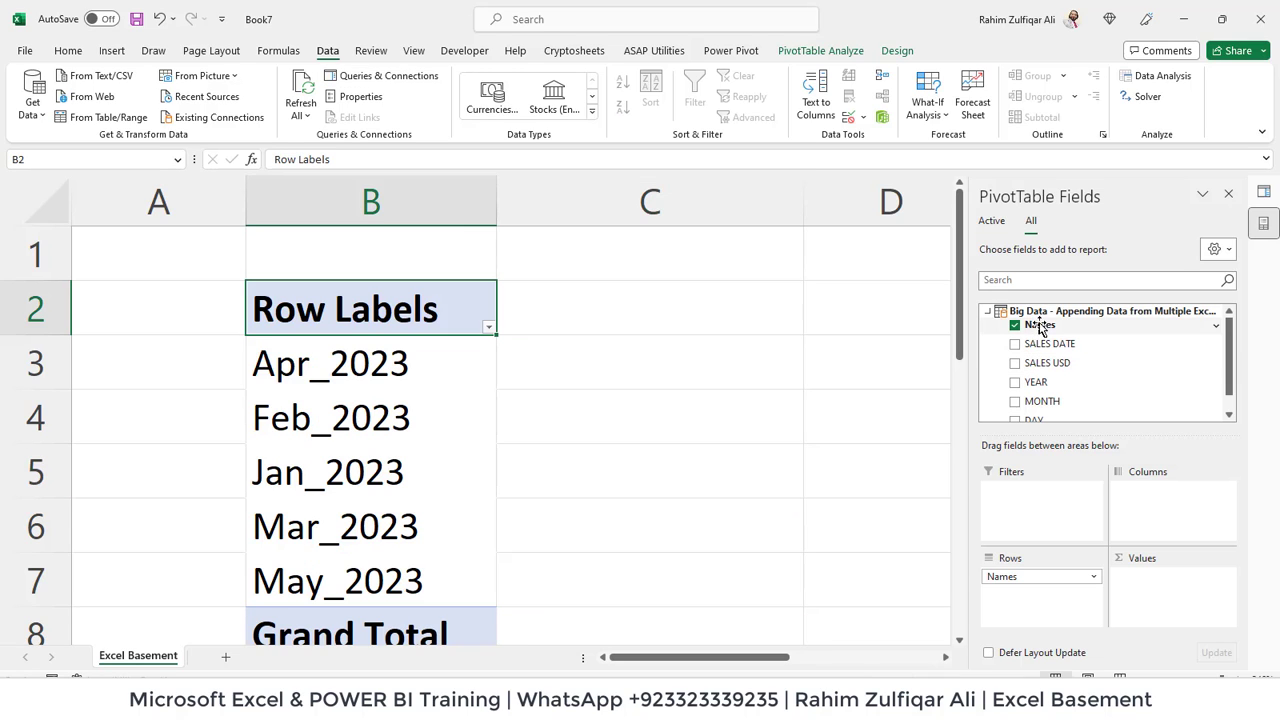
Add the Names field to the PivotTable's values as a count
left_click_drag(1034, 323, 1158, 592)
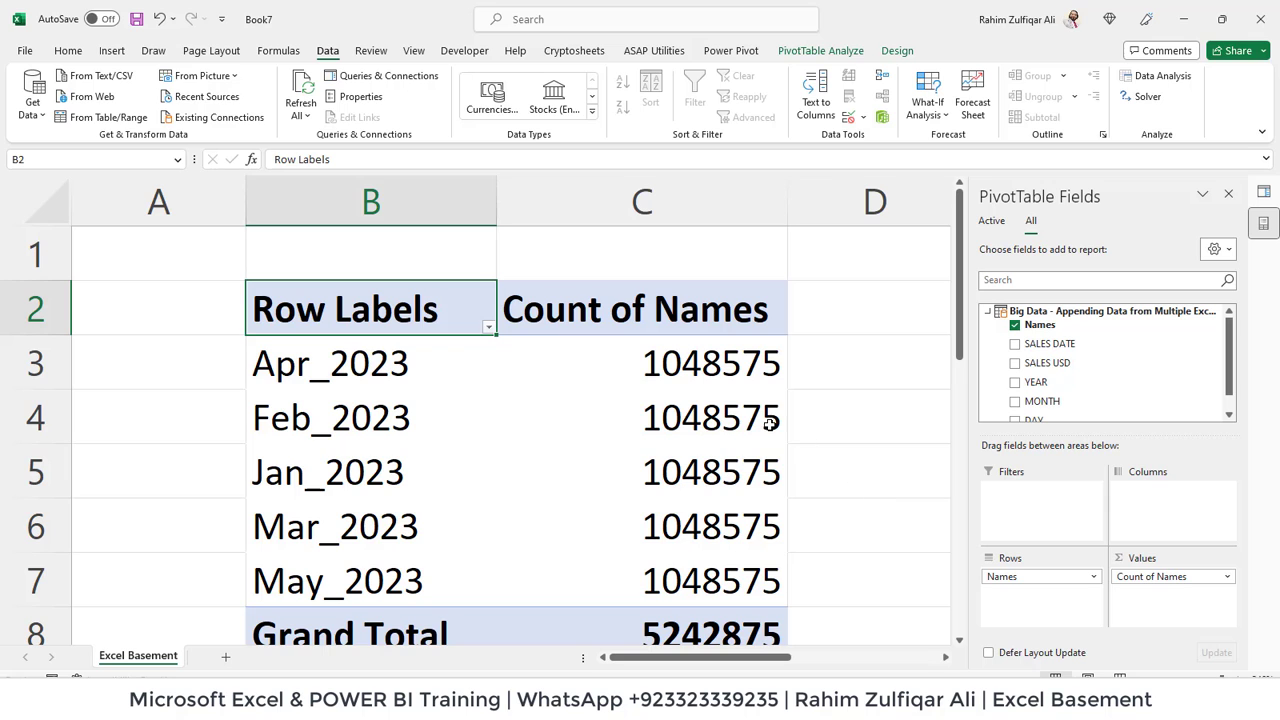
scroll(665, 365, "down", 1)
scroll(665, 365, "up", 1)
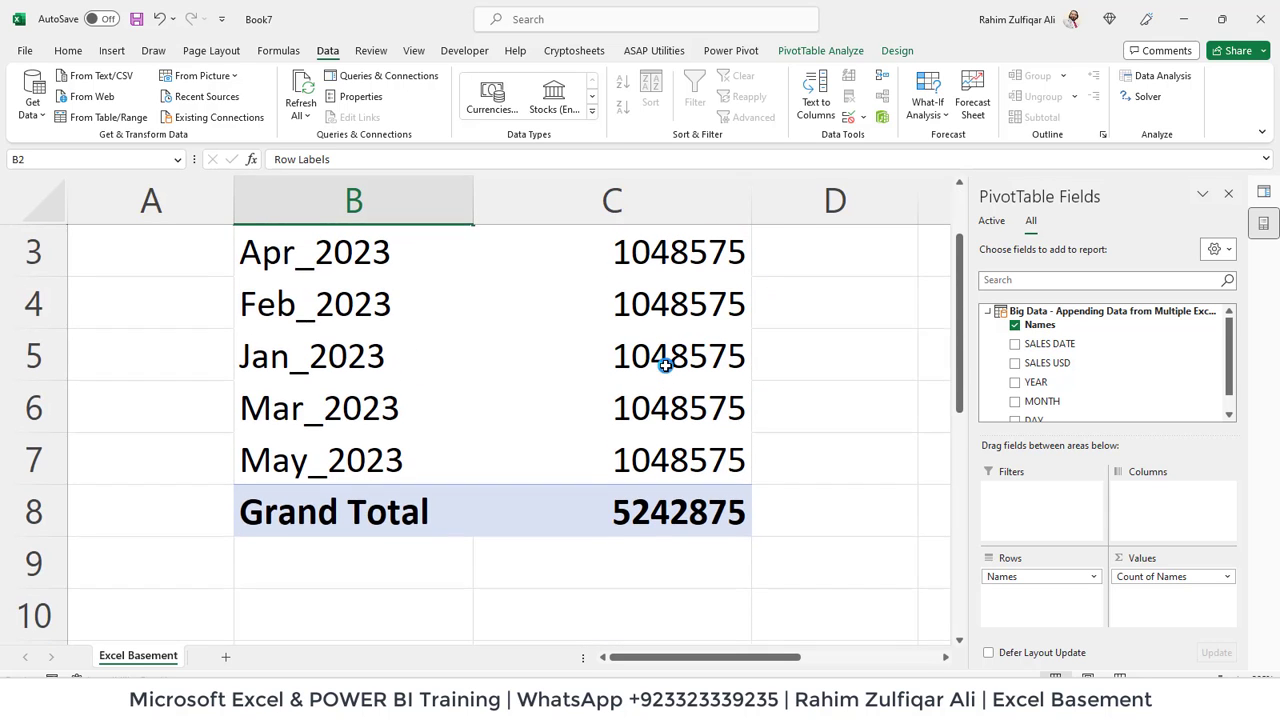
scroll(665, 362, "down", 1, "ctrl")
left_click(624, 368)
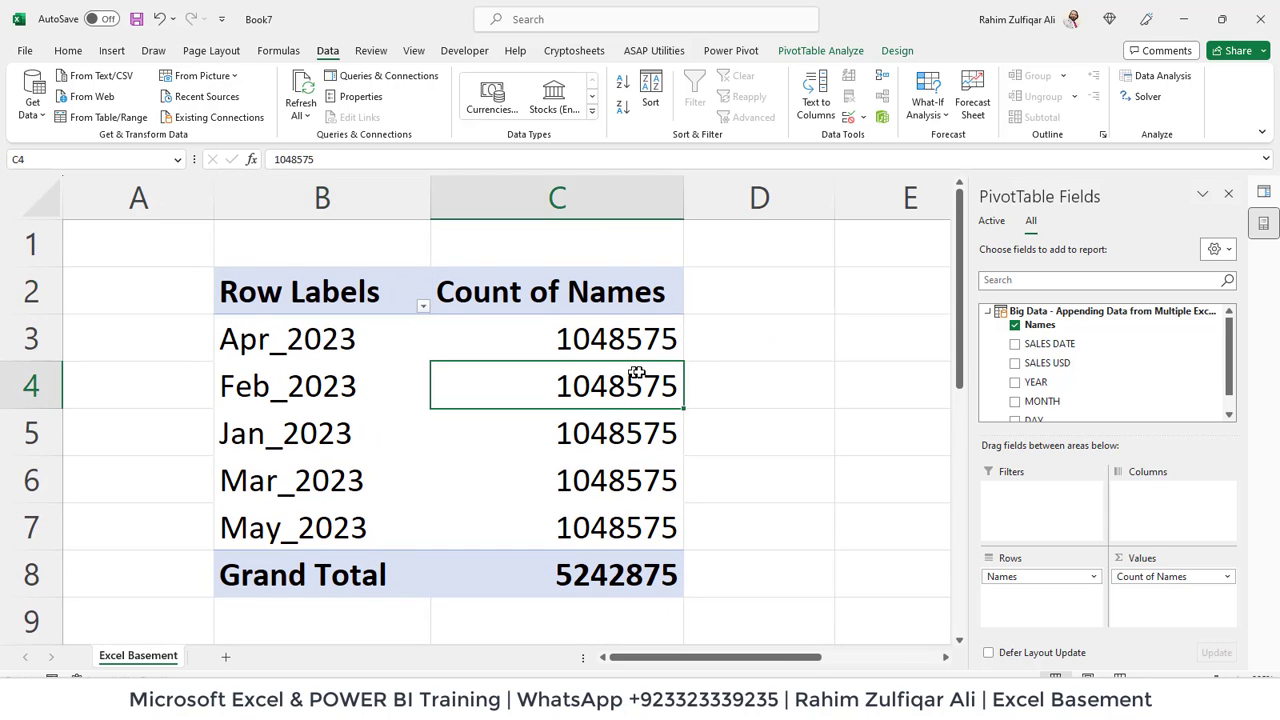
Show the workbook's queries and compare the loaded rows with the PivotTable's grand total and May_2023 count
left_click(1263, 191)
left_click(565, 572)
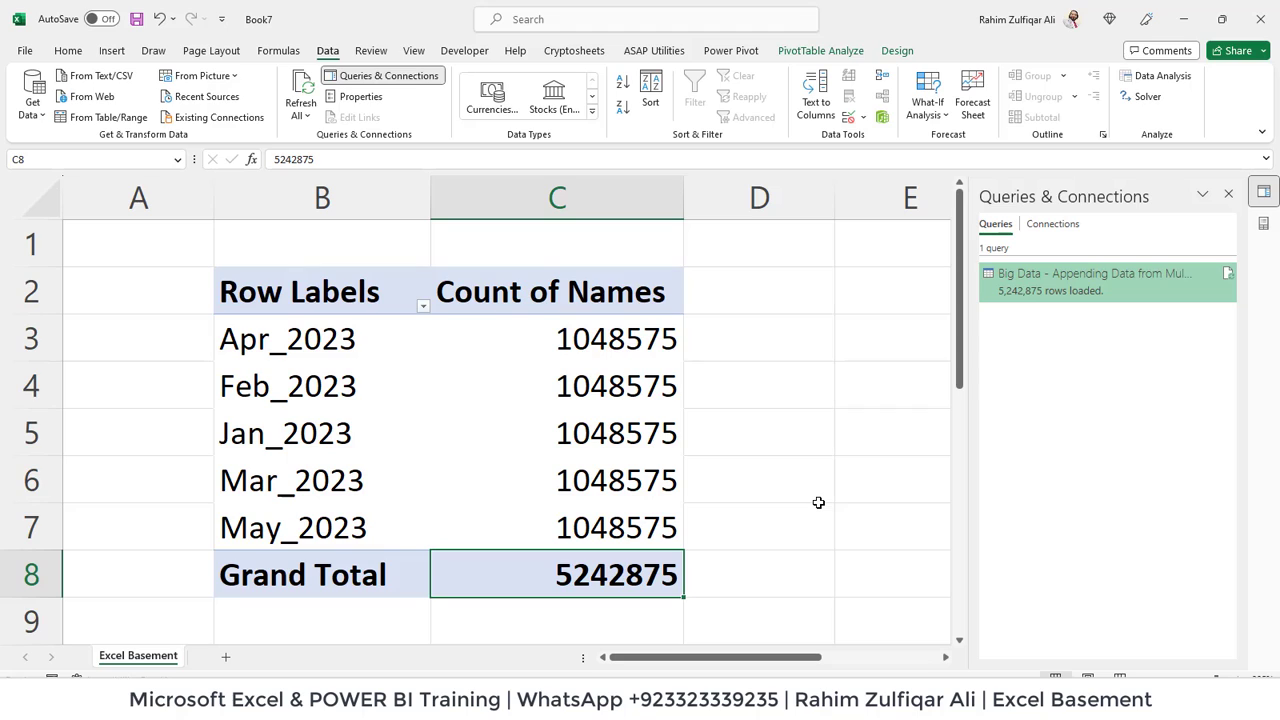
left_click(355, 522)
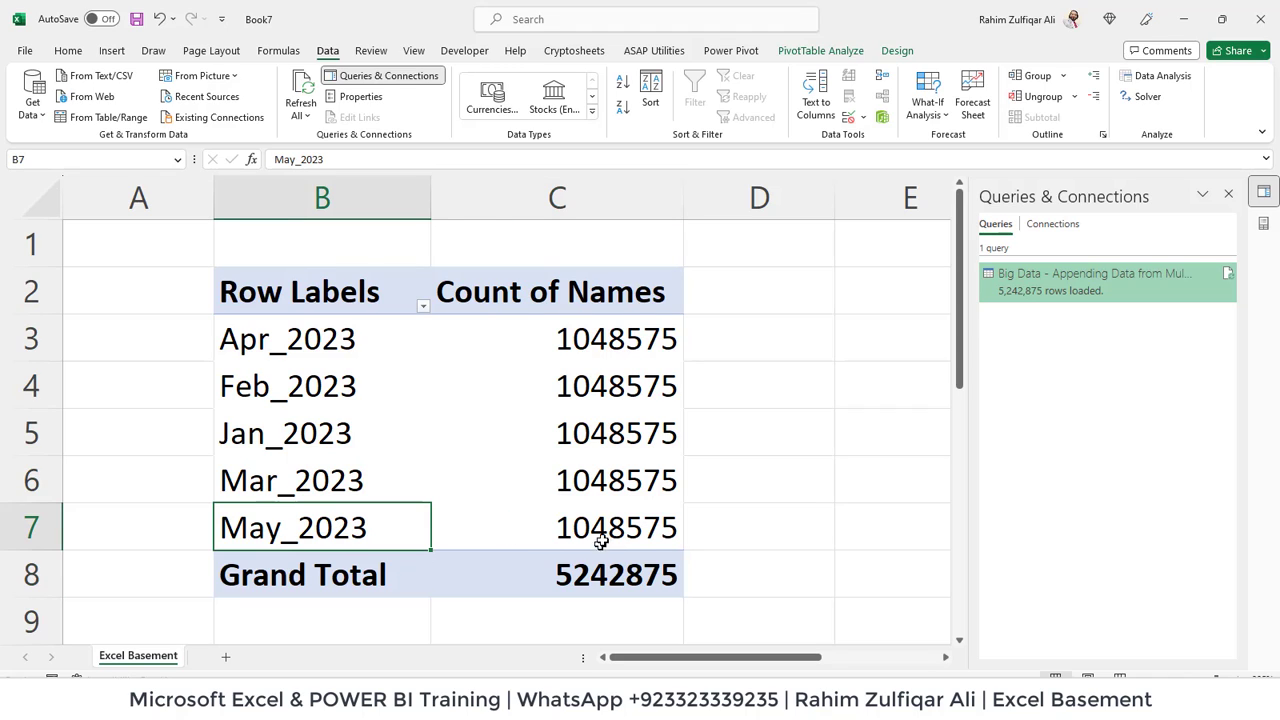
left_click(650, 522)
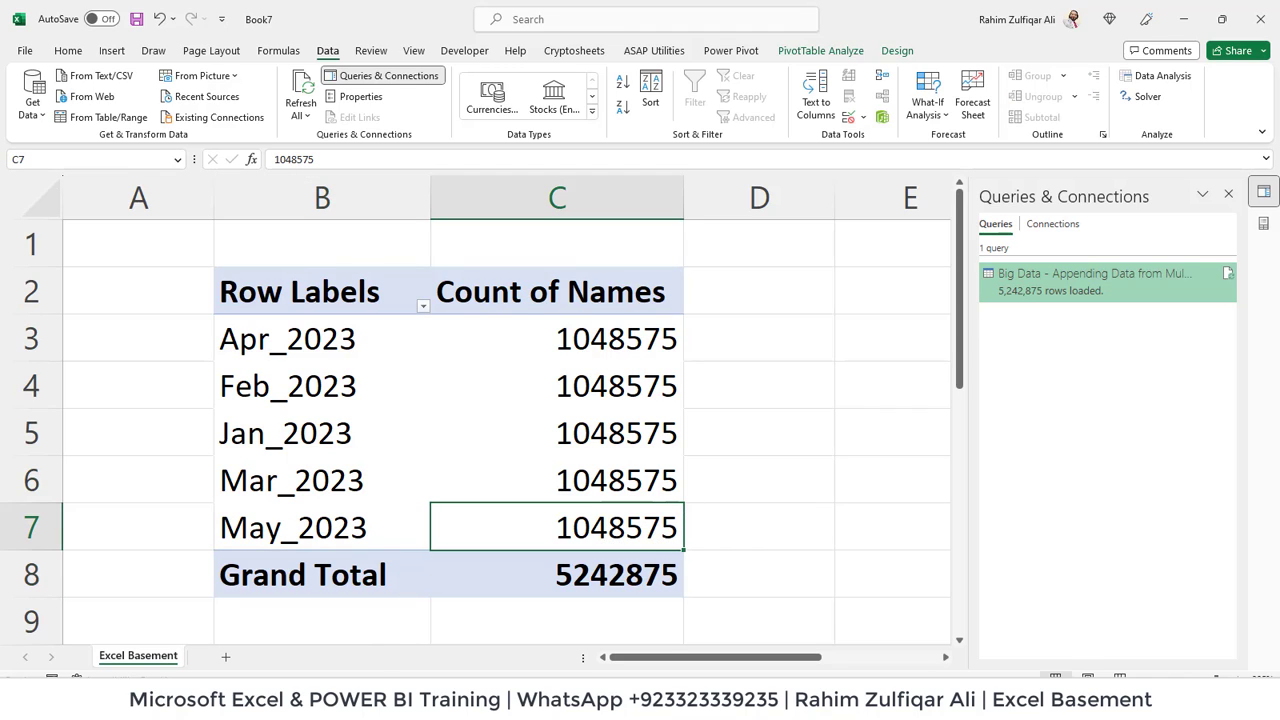
Switch to File Explorer to check the source workbooks folder, and return to the PivotTable in Excel
key("alt+Tab")
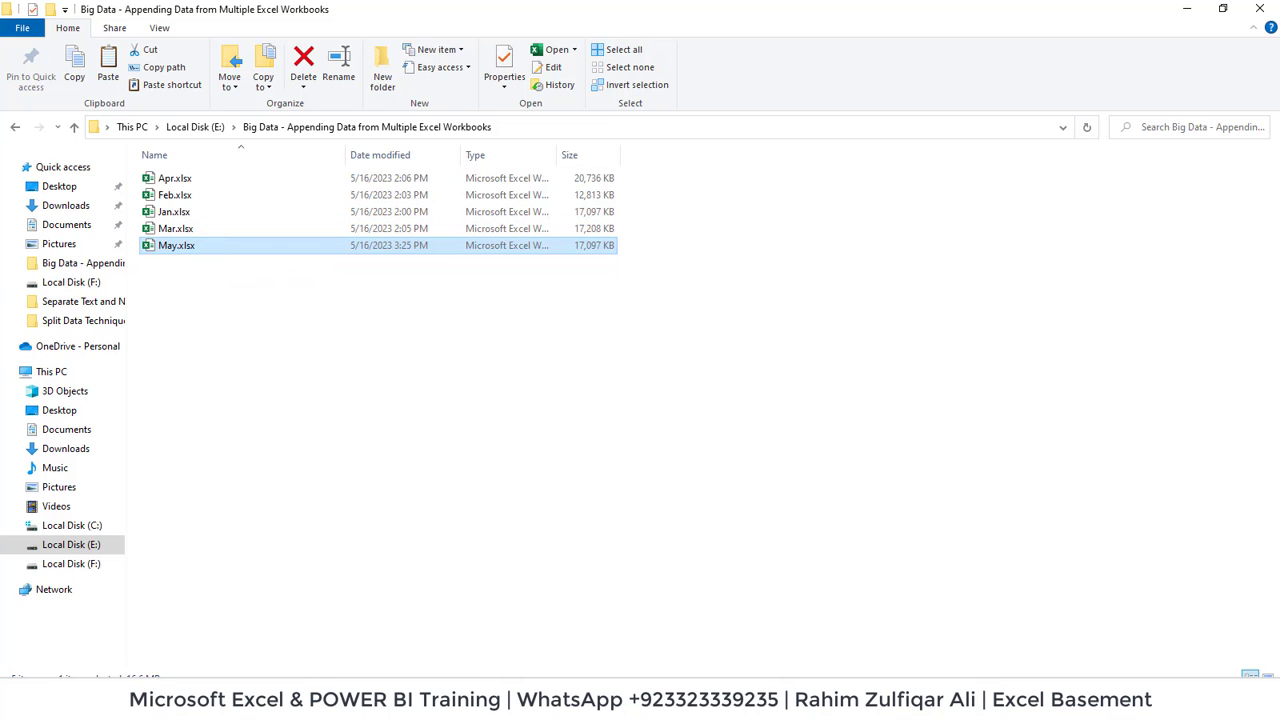
left_click(293, 705)
left_click(345, 660)
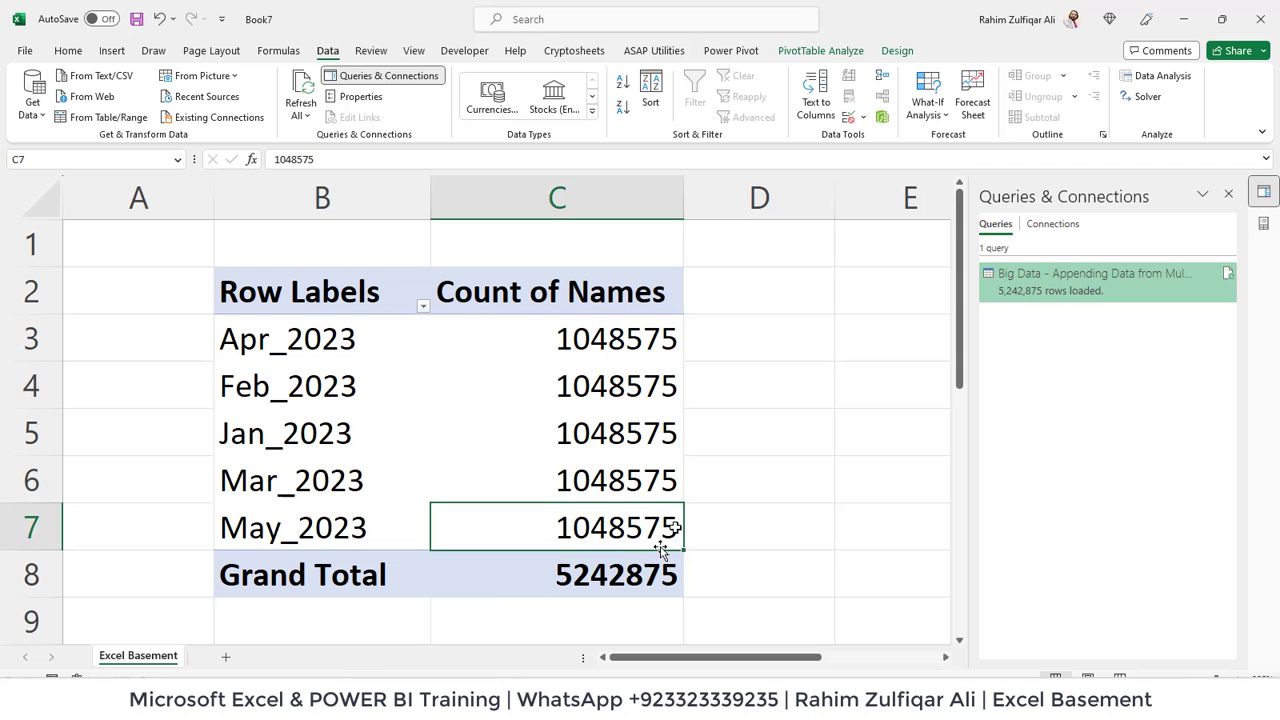
left_click(628, 440)
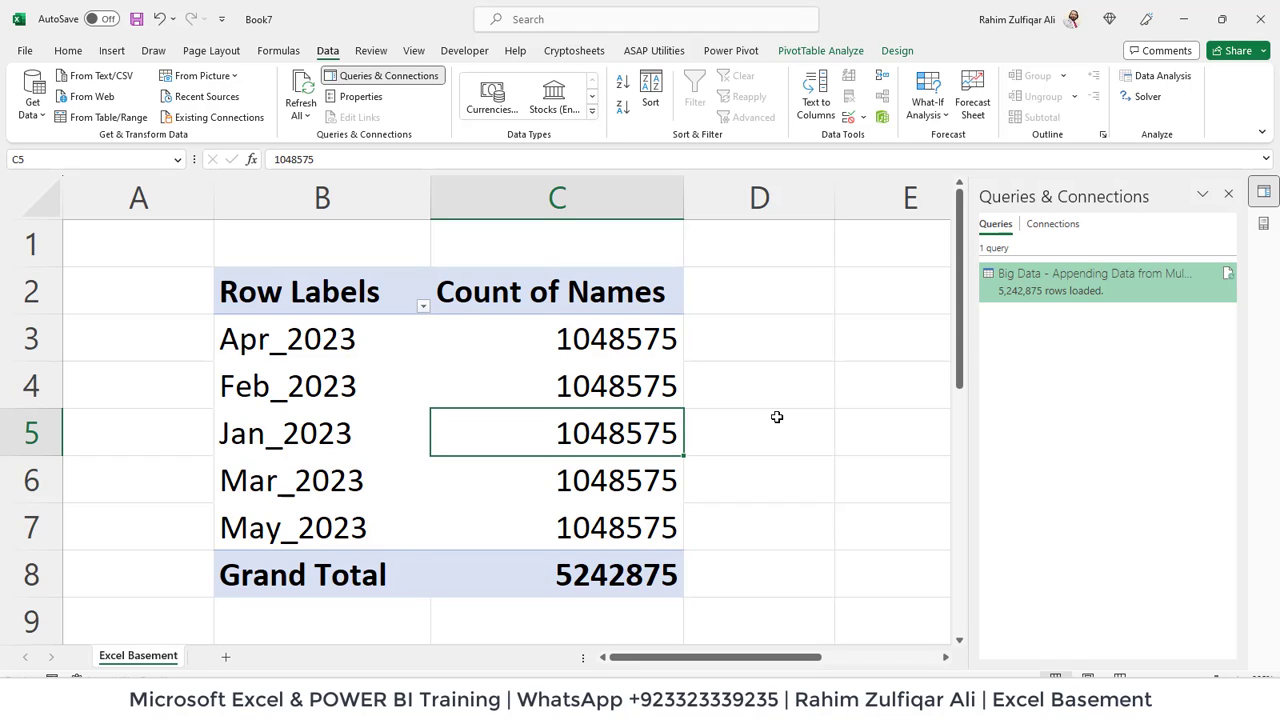